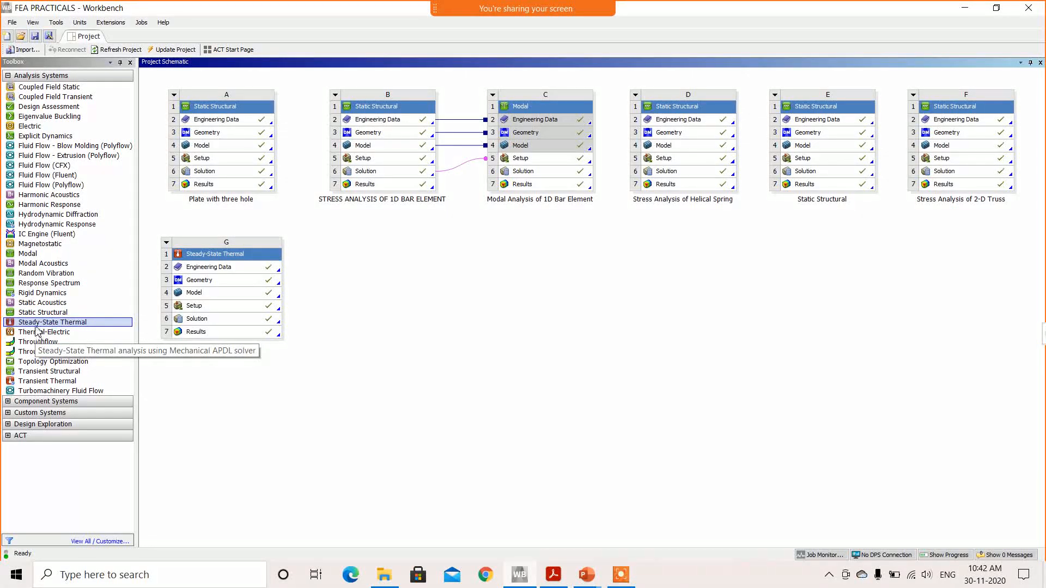
- Add a standalone Steady-State Thermal system to the project schematic beside the existing steady-state thermal system
{"action": "left_click_drag", "start_coordinate": [37, 327], "coordinate": [359, 280]}
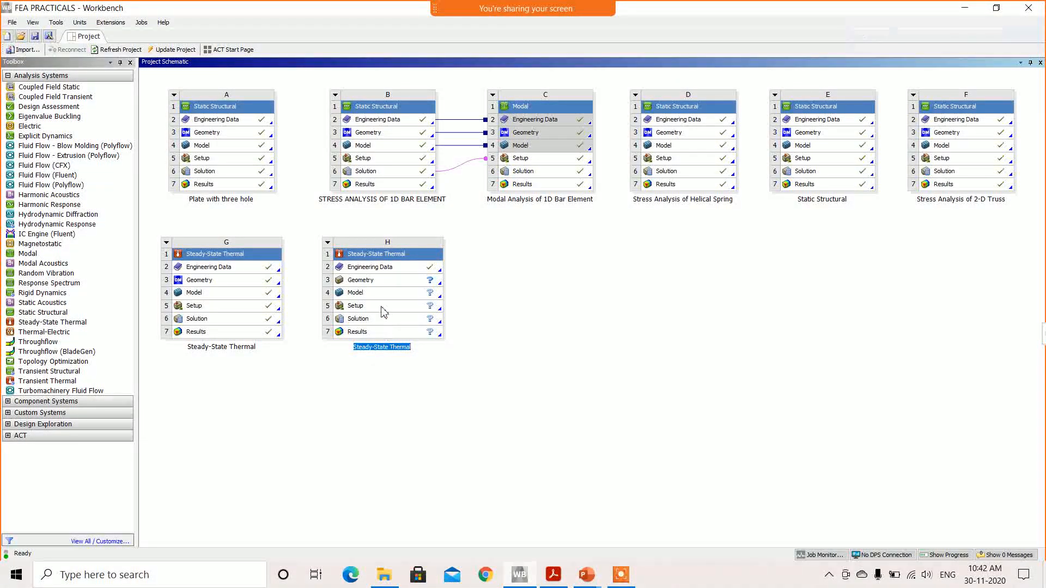
{"action": "left_click", "coordinate": [382, 267]}
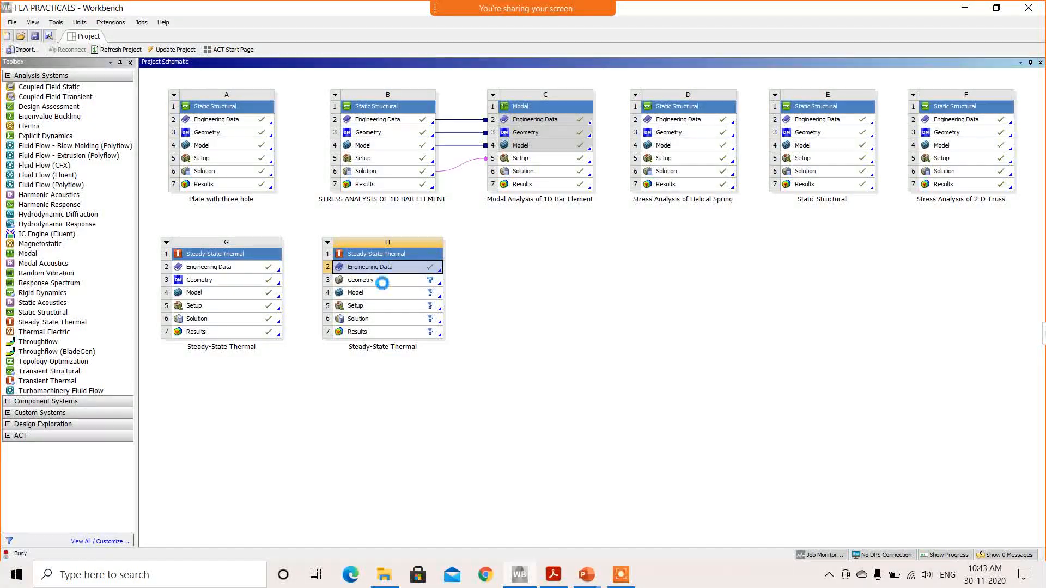
{"action": "left_click", "coordinate": [380, 281]}
{"action": "left_click", "coordinate": [374, 295]}
{"action": "left_click", "coordinate": [375, 307]}
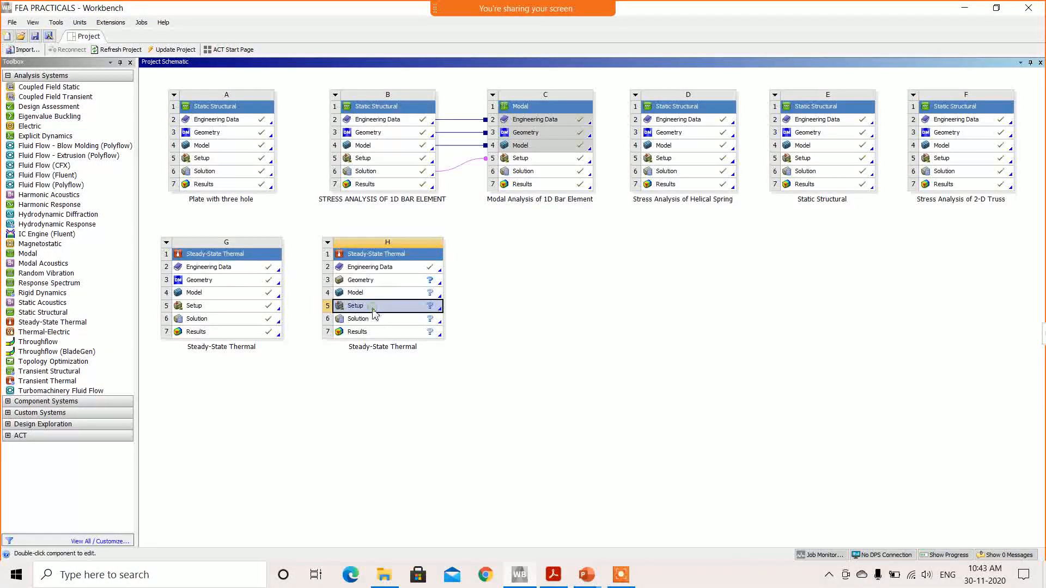
{"action": "left_click", "coordinate": [375, 320]}
{"action": "left_click", "coordinate": [374, 335]}
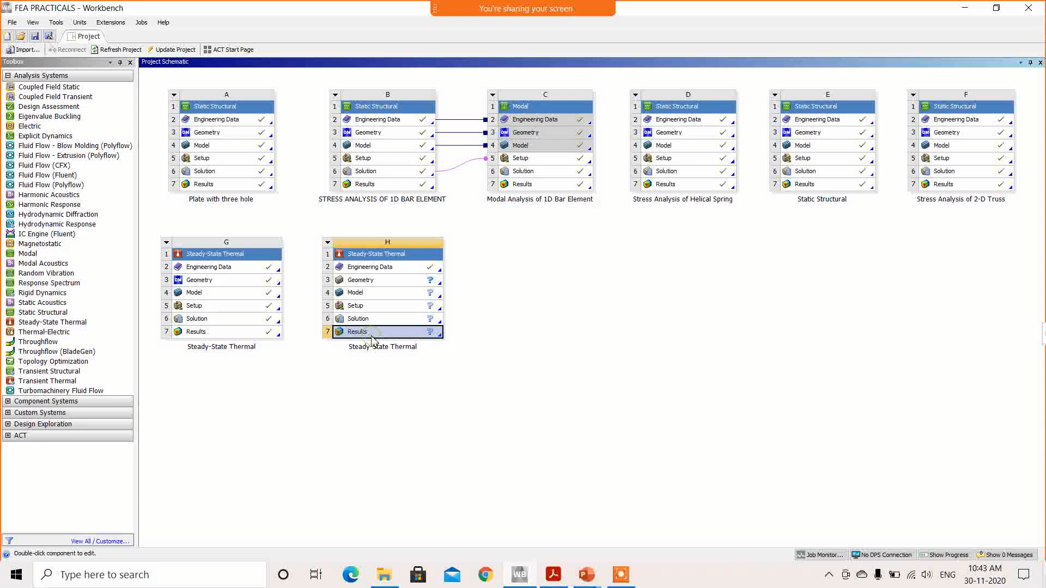
- Review Structural Steel's isotropic thermal conductivity in the engineering data of system H, and return to the project schematic
{"action": "left_click", "coordinate": [399, 273]}
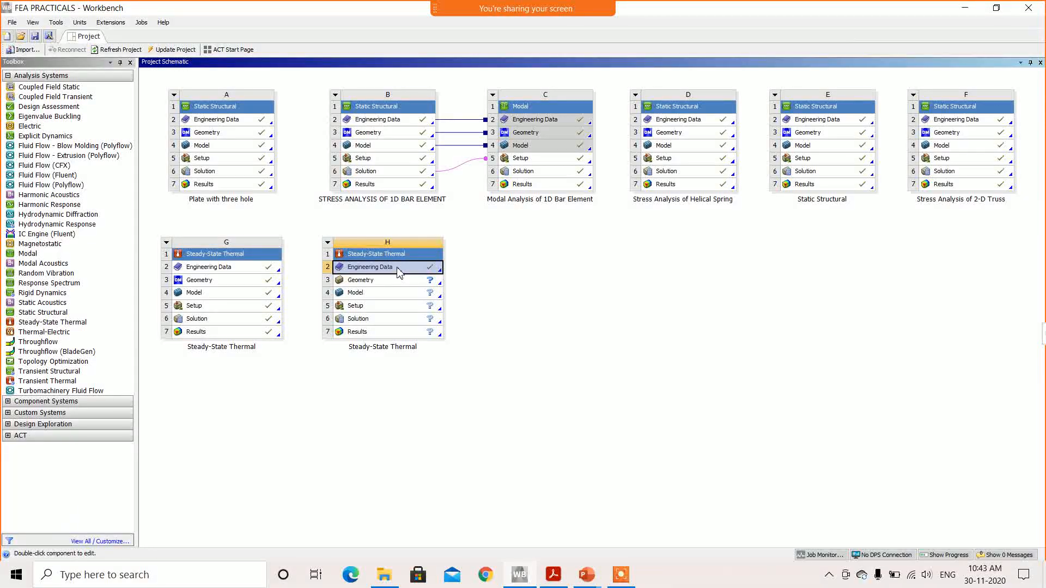
{"action": "double_click", "coordinate": [399, 271]}
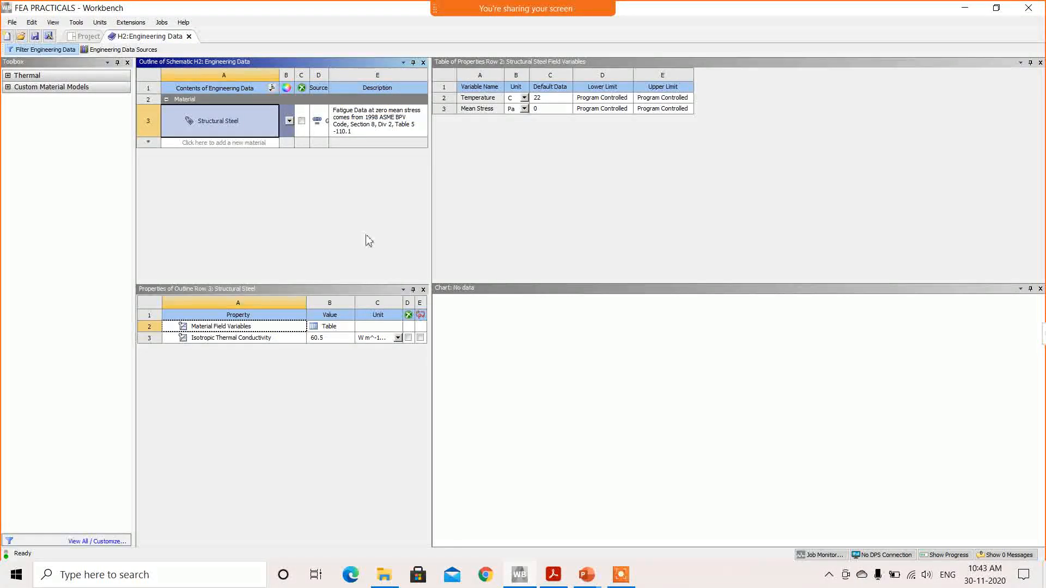
{"action": "left_click_drag", "start_coordinate": [435, 224], "coordinate": [539, 226]}
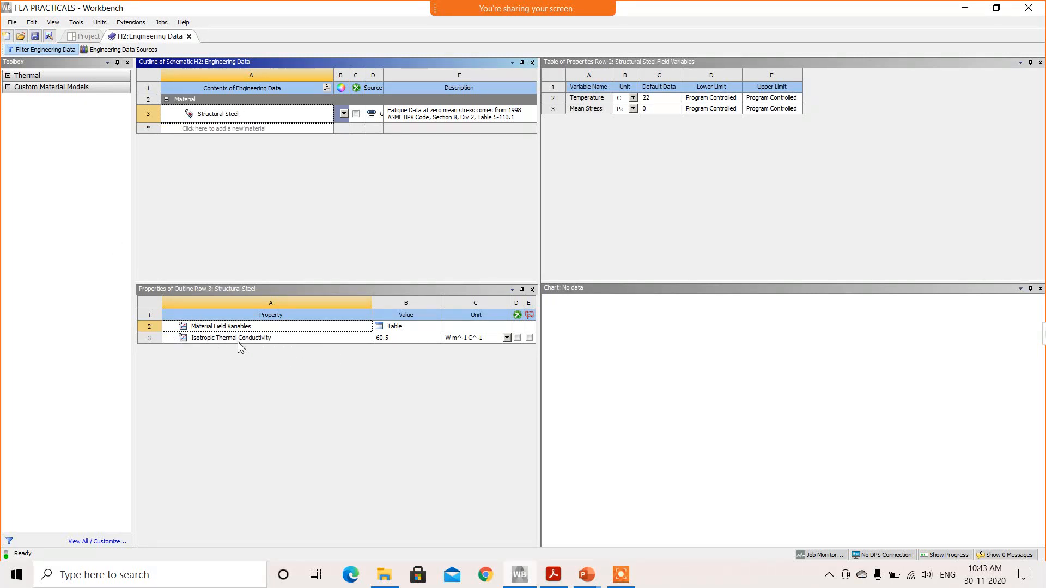
{"action": "left_click", "coordinate": [218, 341]}
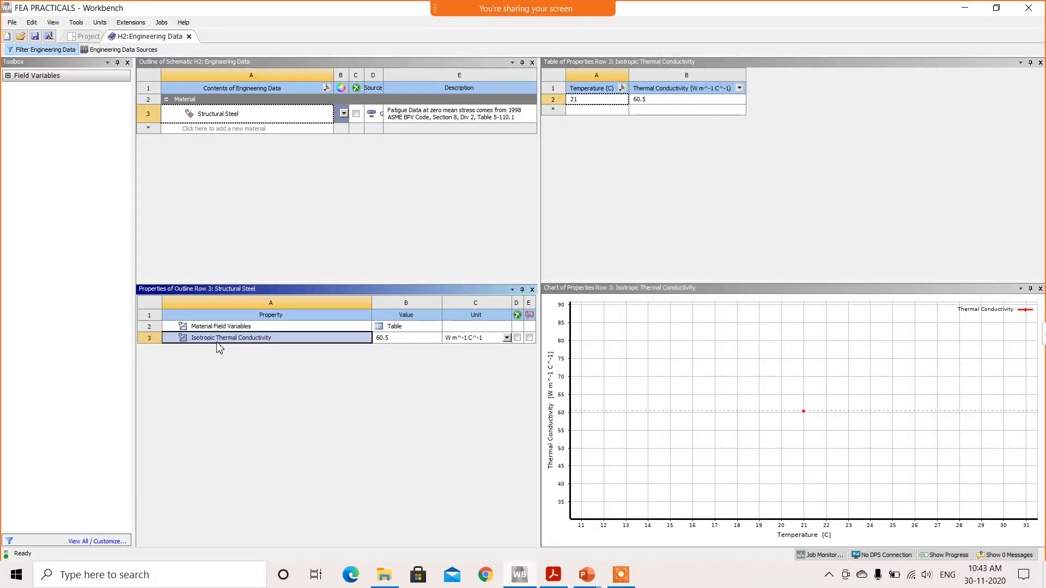
{"action": "left_click", "coordinate": [88, 36]}
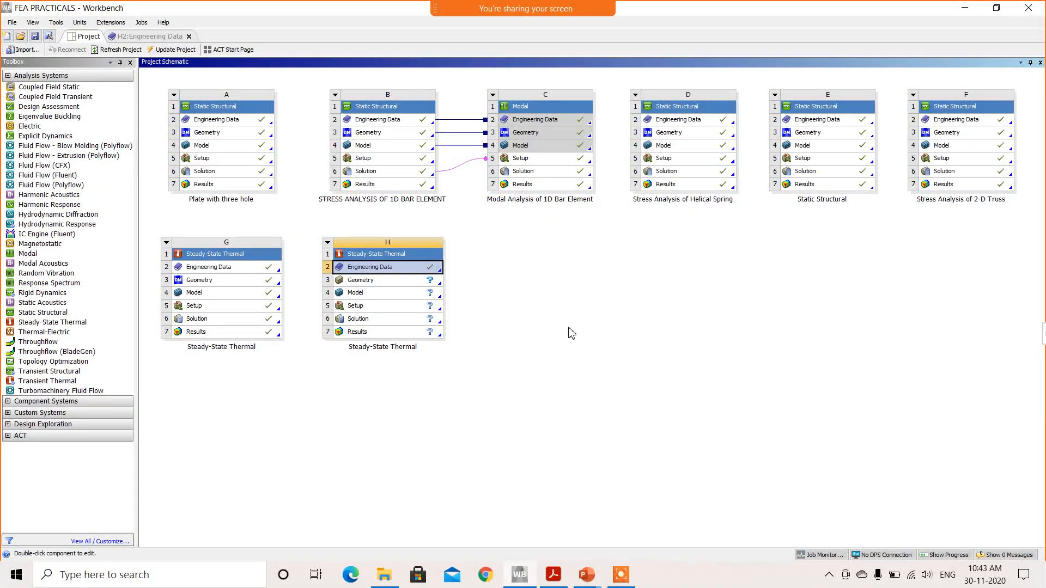
- Create a new DesignModeler geometry for steady-state thermal system H
{"action": "left_click", "coordinate": [388, 286]}
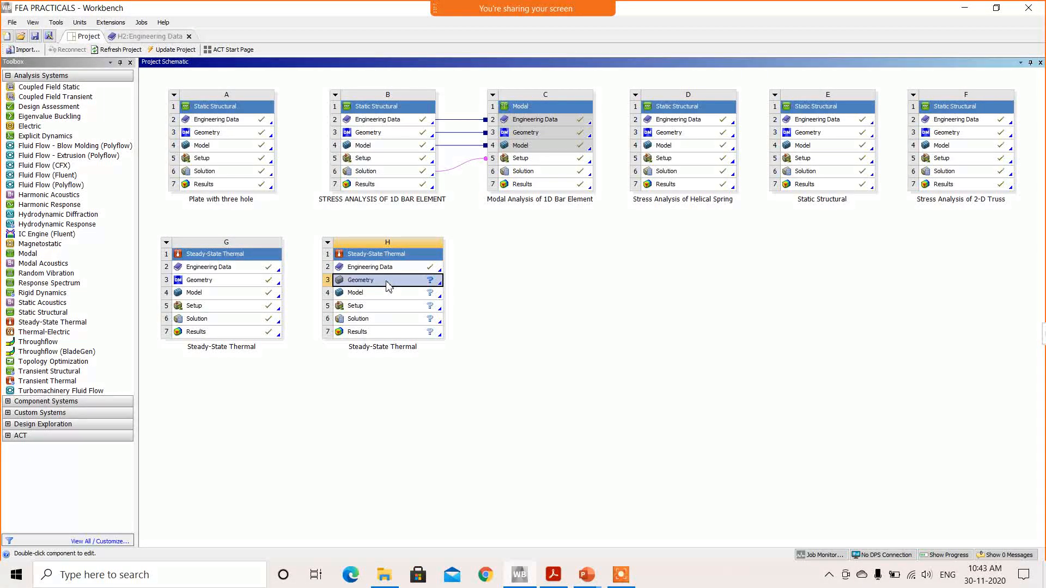
{"action": "right_click", "coordinate": [387, 281]}
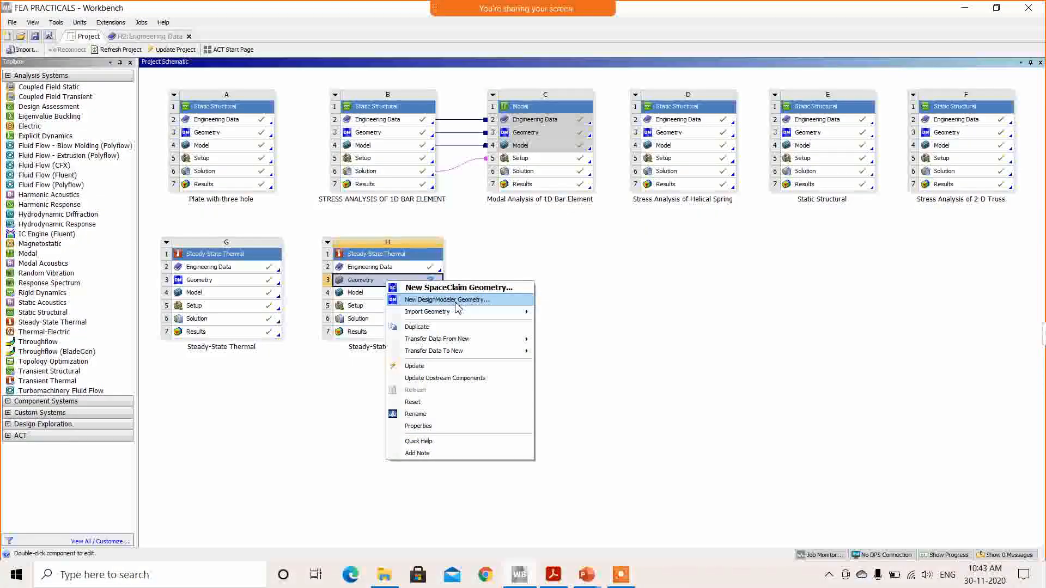
{"action": "left_click", "coordinate": [456, 305]}
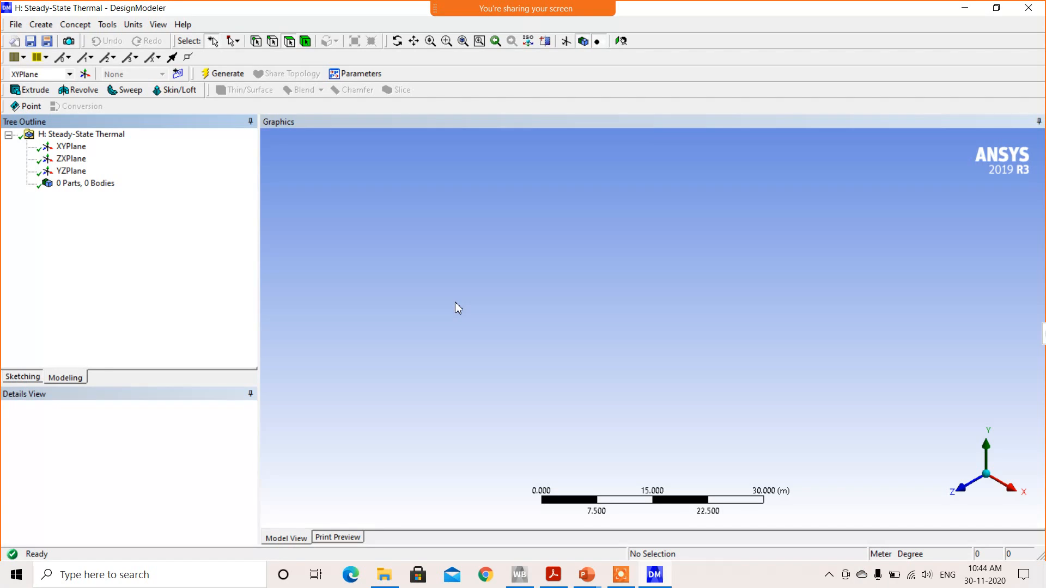
- Look straight at the XY plane and set the length unit to millimetres
{"action": "left_click", "coordinate": [71, 149]}
{"action": "right_click", "coordinate": [72, 152]}
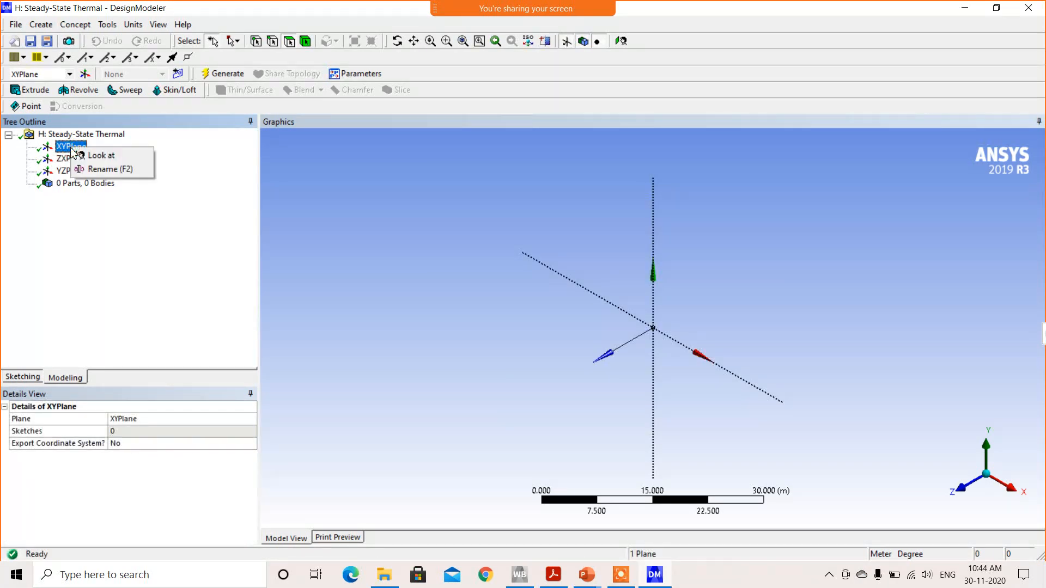
{"action": "left_click", "coordinate": [109, 155]}
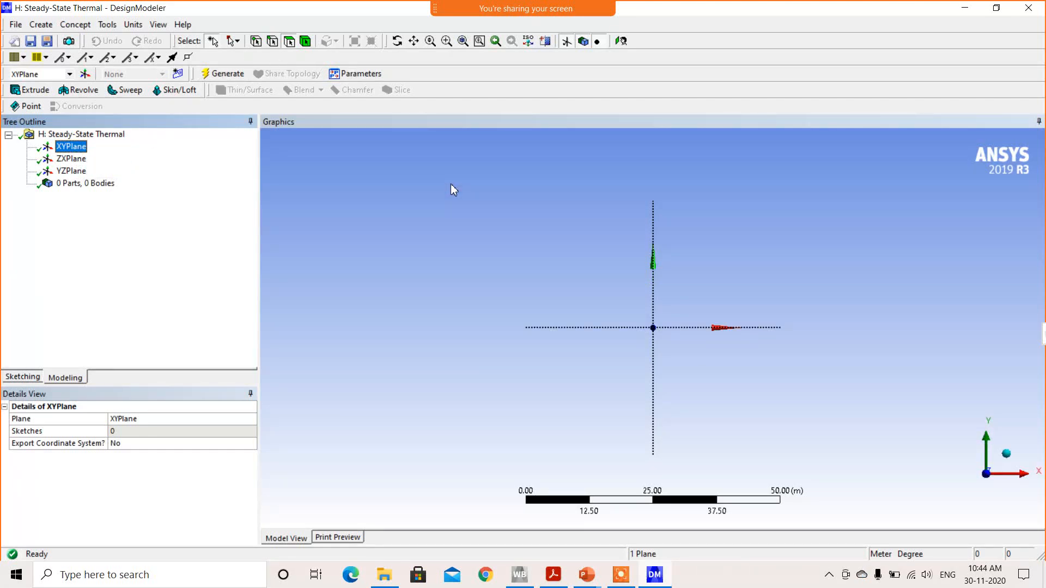
{"action": "left_click", "coordinate": [463, 42]}
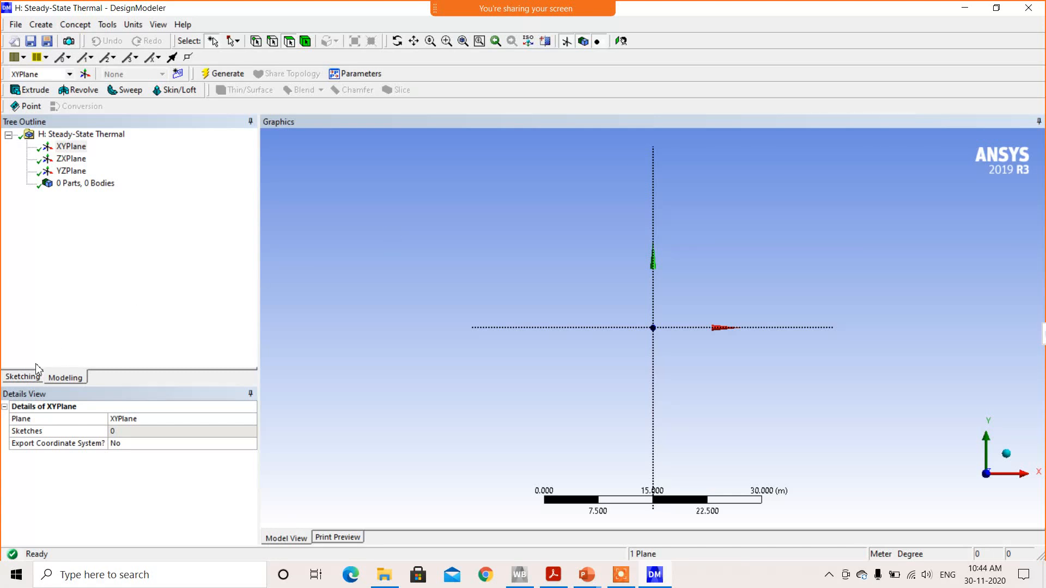
{"action": "left_click", "coordinate": [133, 25]}
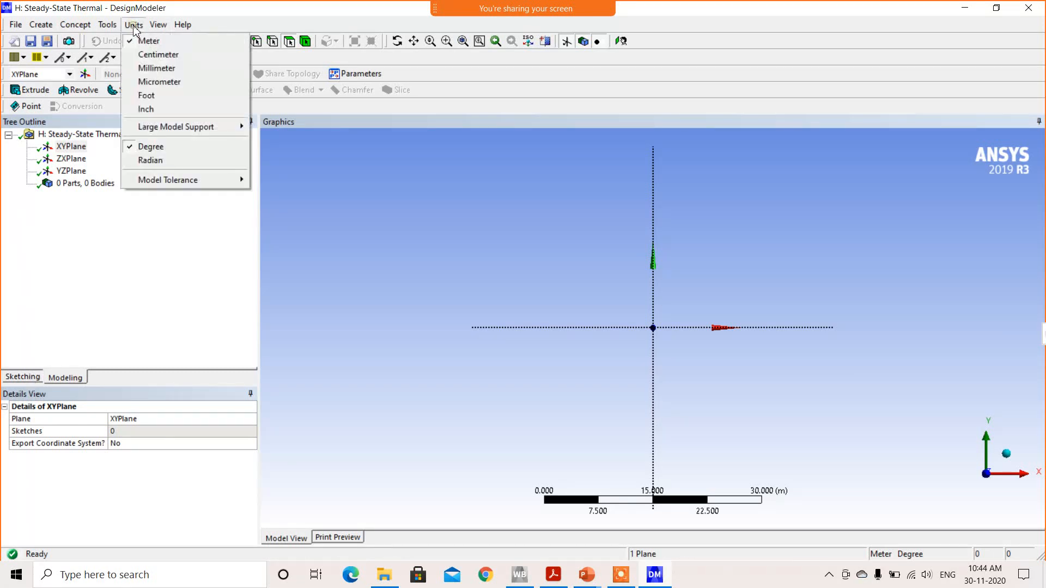
{"action": "left_click", "coordinate": [160, 70]}
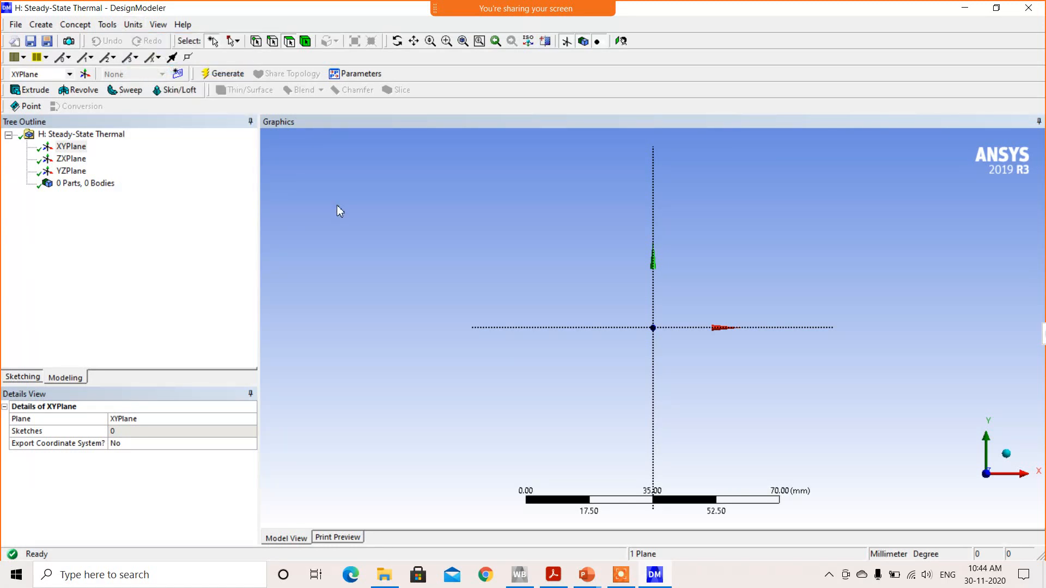
- Sketch a circle about 61 mm in diameter on the XY plane, centred on the origin
{"action": "left_click", "coordinate": [23, 377]}
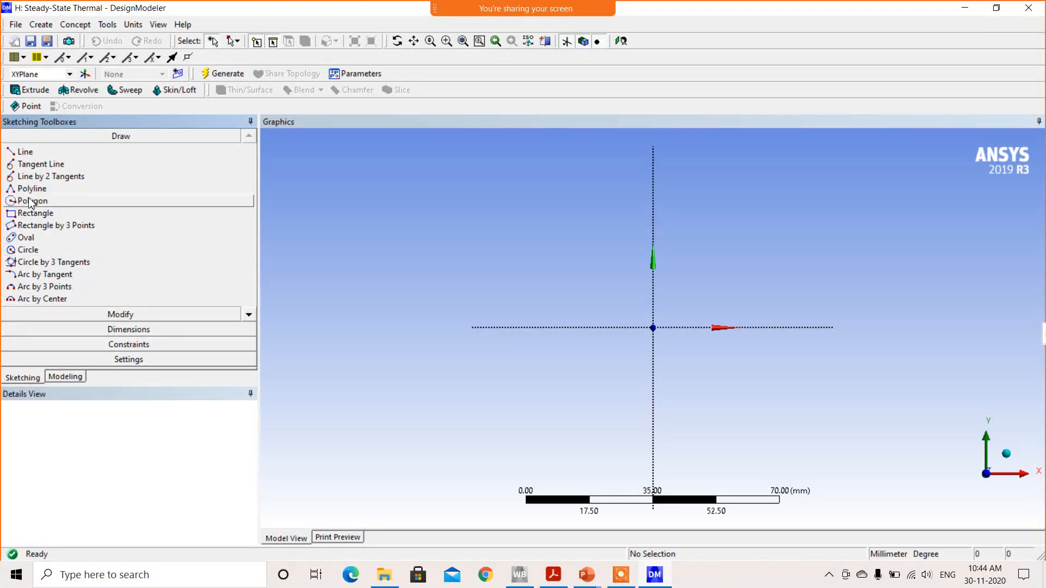
{"action": "left_click", "coordinate": [28, 252]}
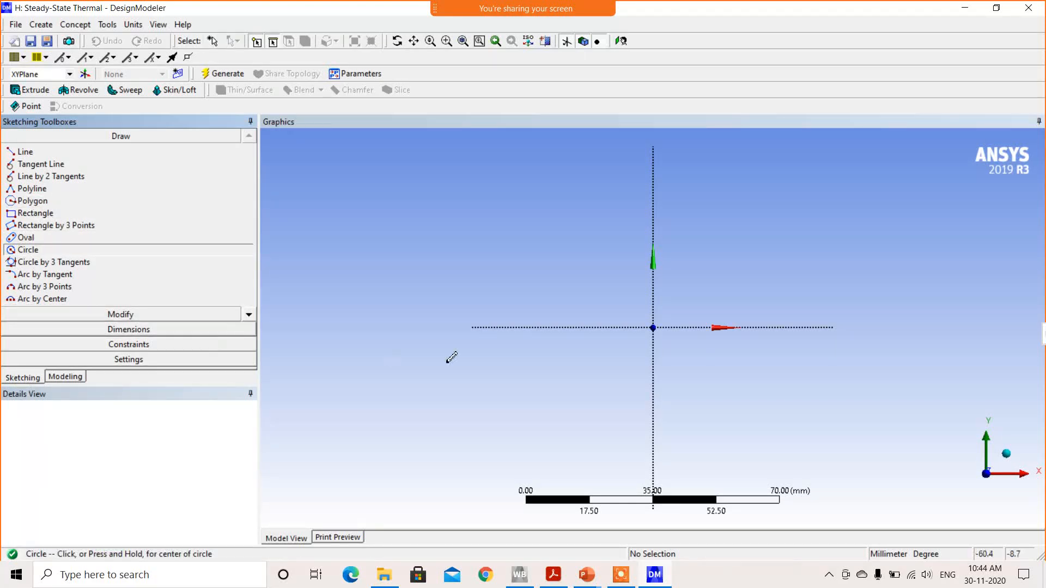
{"action": "left_click", "coordinate": [653, 327]}
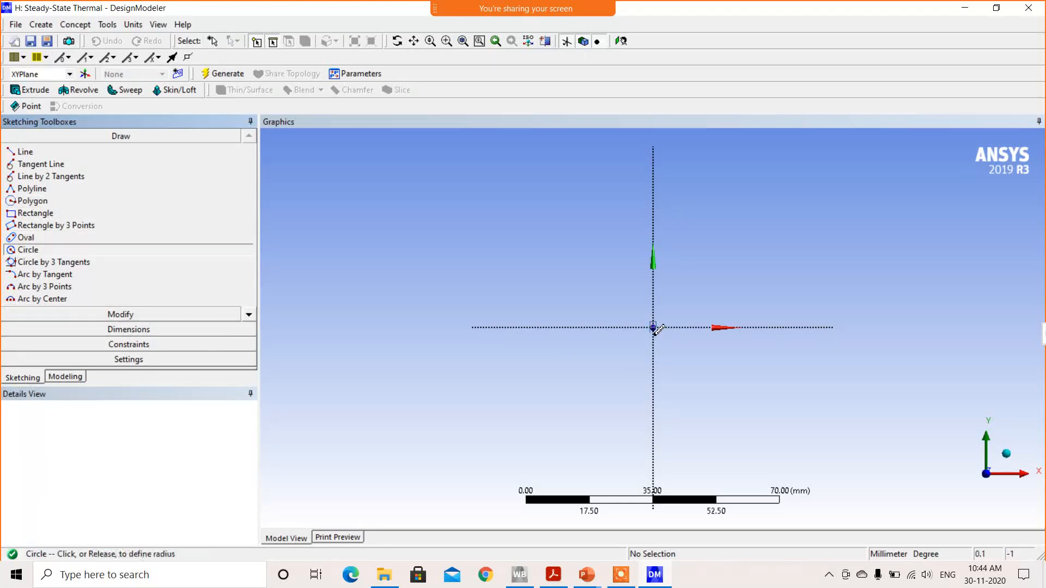
{"action": "left_click", "coordinate": [566, 392]}
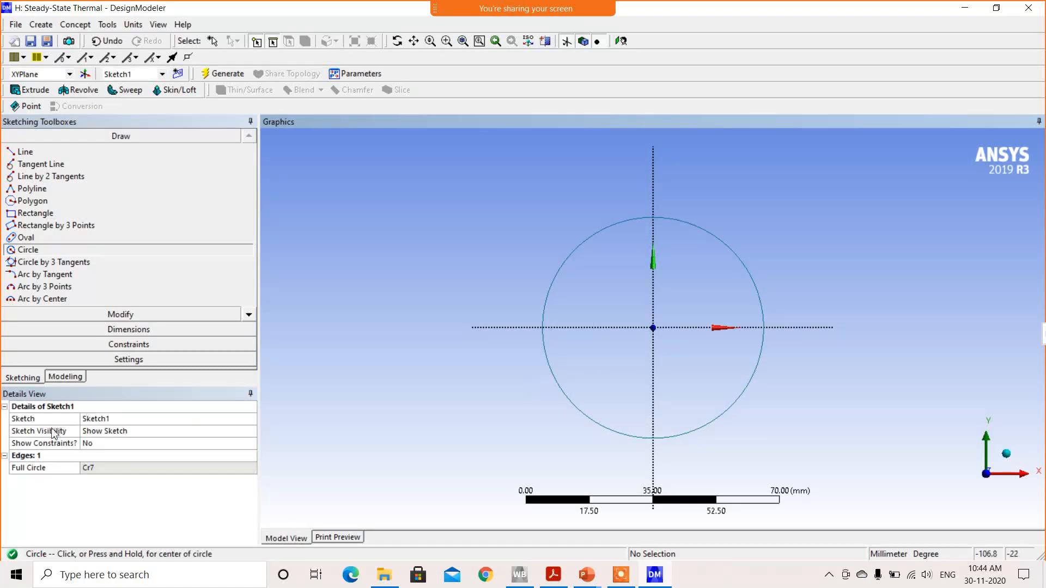
- Add a diameter dimension to the circle and set it to 75 mm
{"action": "left_click", "coordinate": [121, 329]}
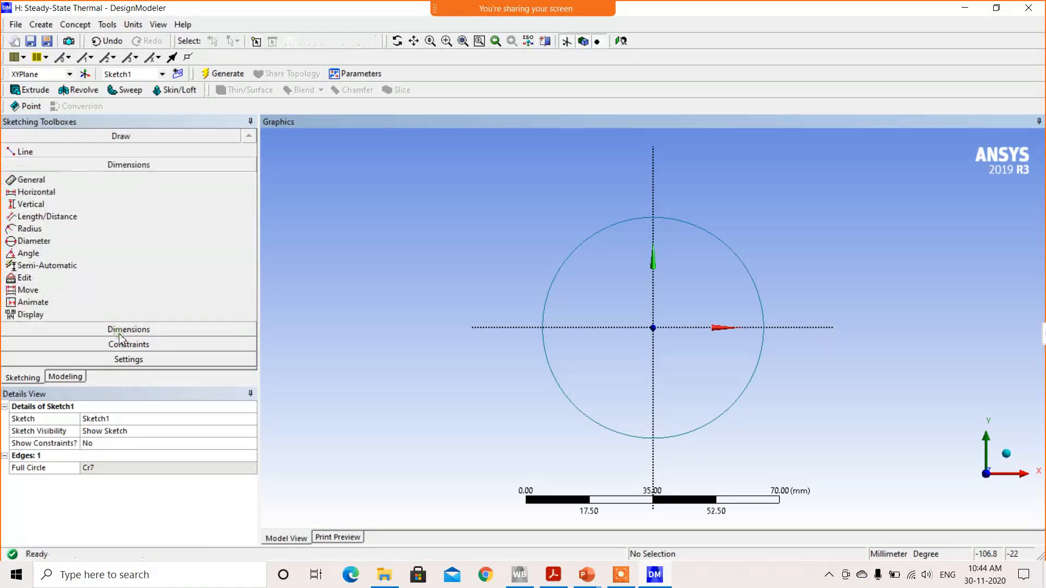
{"action": "left_click", "coordinate": [36, 244]}
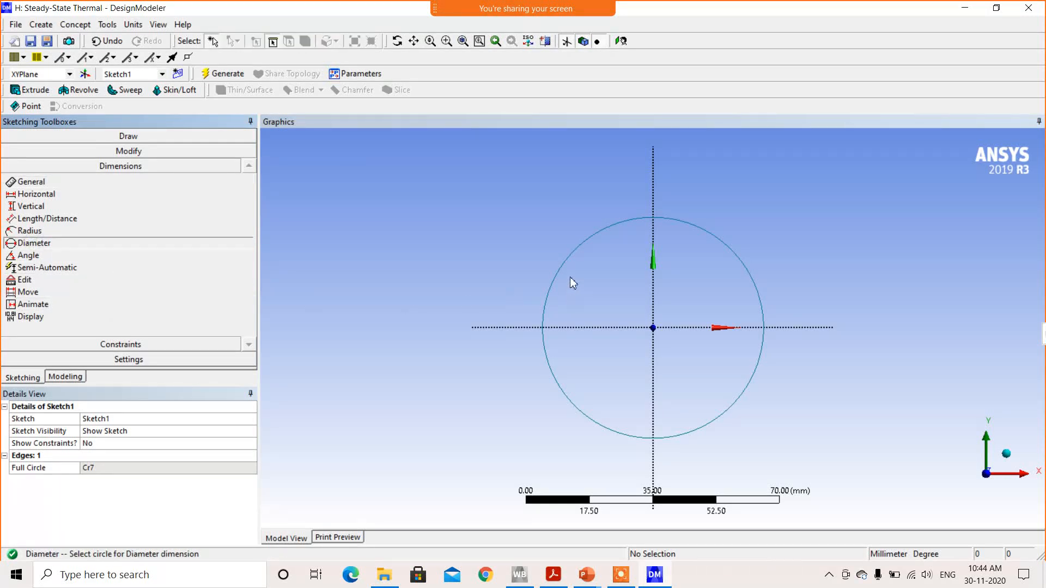
{"action": "left_click", "coordinate": [566, 261]}
{"action": "left_click", "coordinate": [628, 304]}
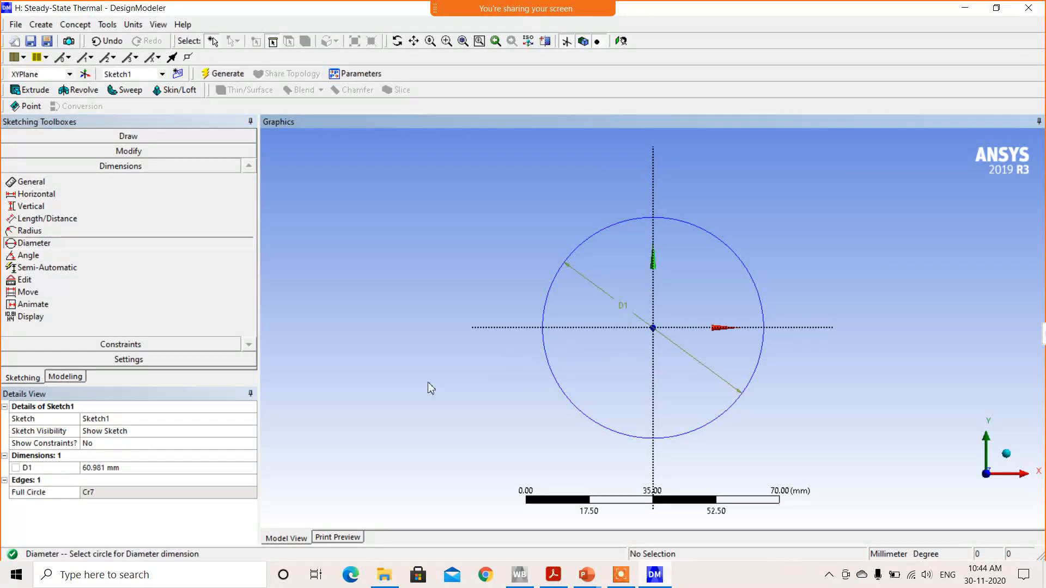
{"action": "left_click", "coordinate": [109, 470]}
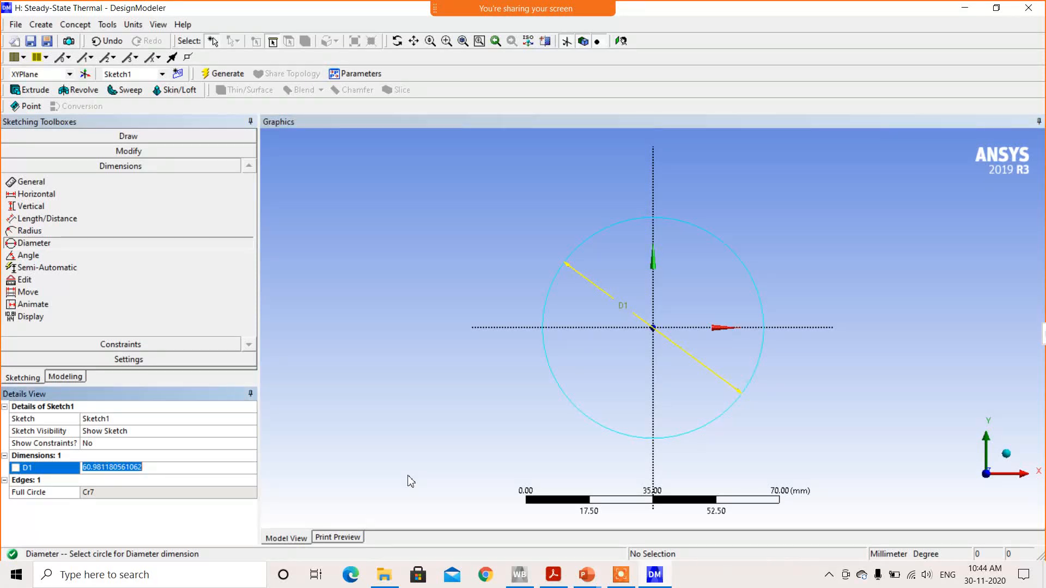
{"action": "type", "text": "75"}
{"action": "key", "text": "Return"}
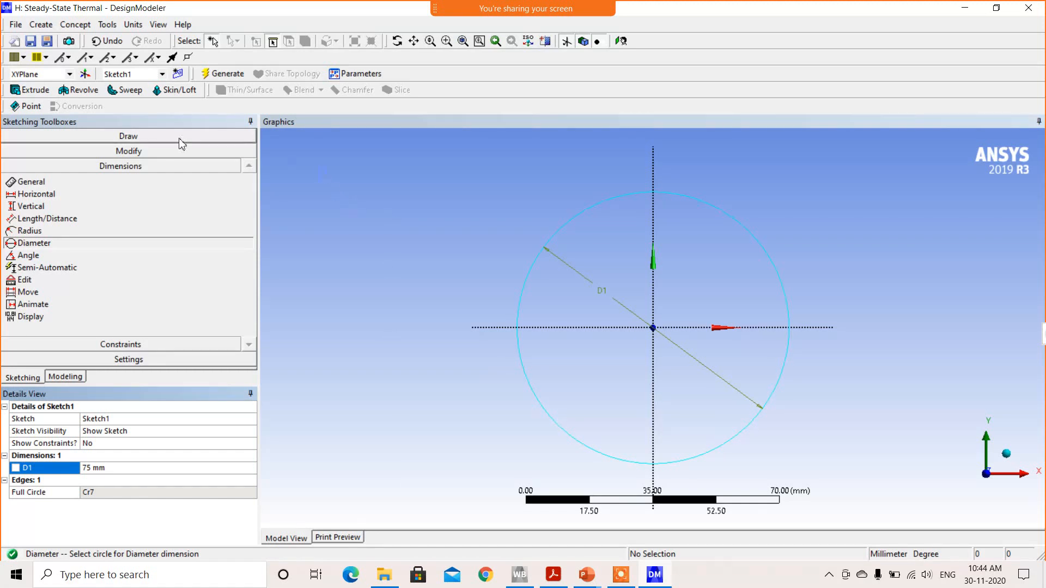
- Extrude the circle sketch to a fixed depth of 250 mm in the normal direction, adding material, and generate the body
{"action": "left_click", "coordinate": [28, 90]}
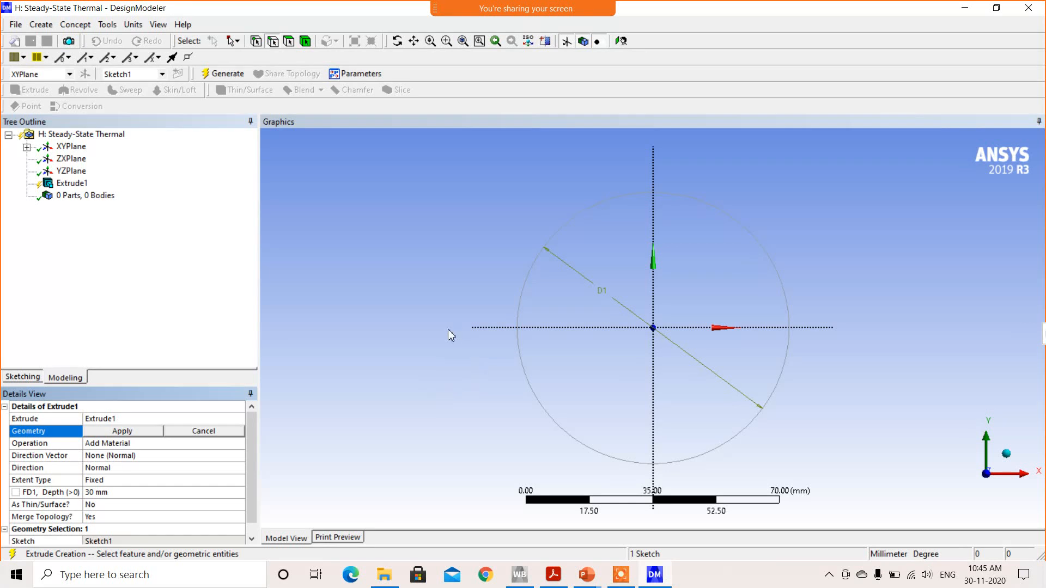
{"action": "left_click", "coordinate": [524, 363]}
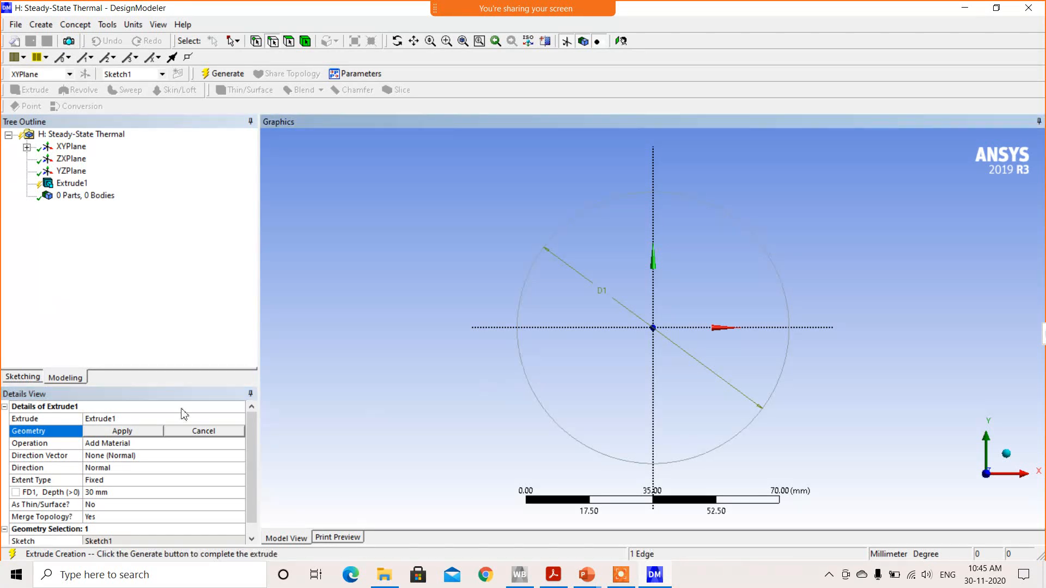
{"action": "left_click", "coordinate": [141, 432]}
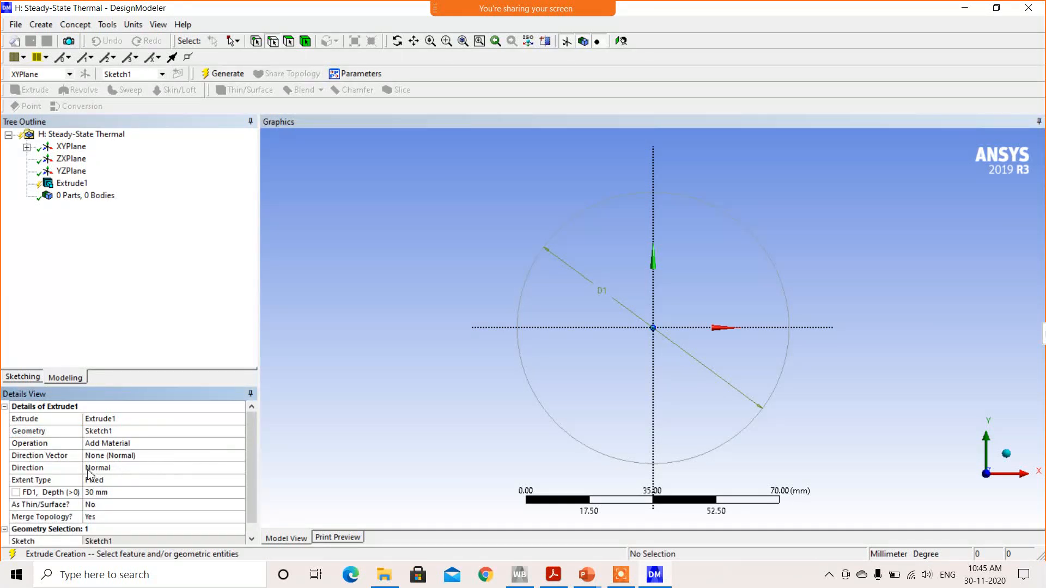
{"action": "left_click", "coordinate": [113, 494]}
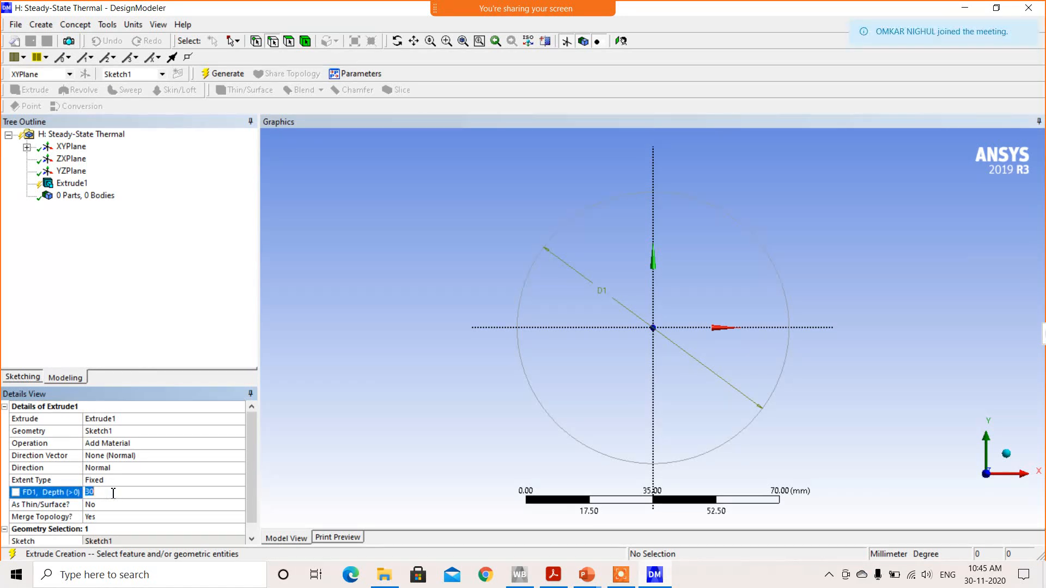
{"action": "key", "text": "Return"}
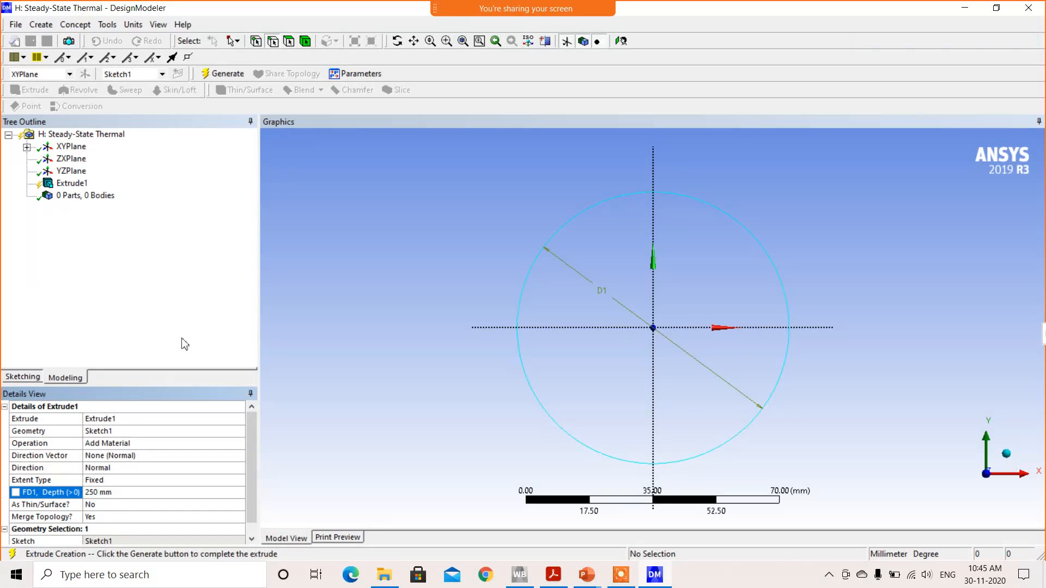
{"action": "left_click", "coordinate": [229, 75]}
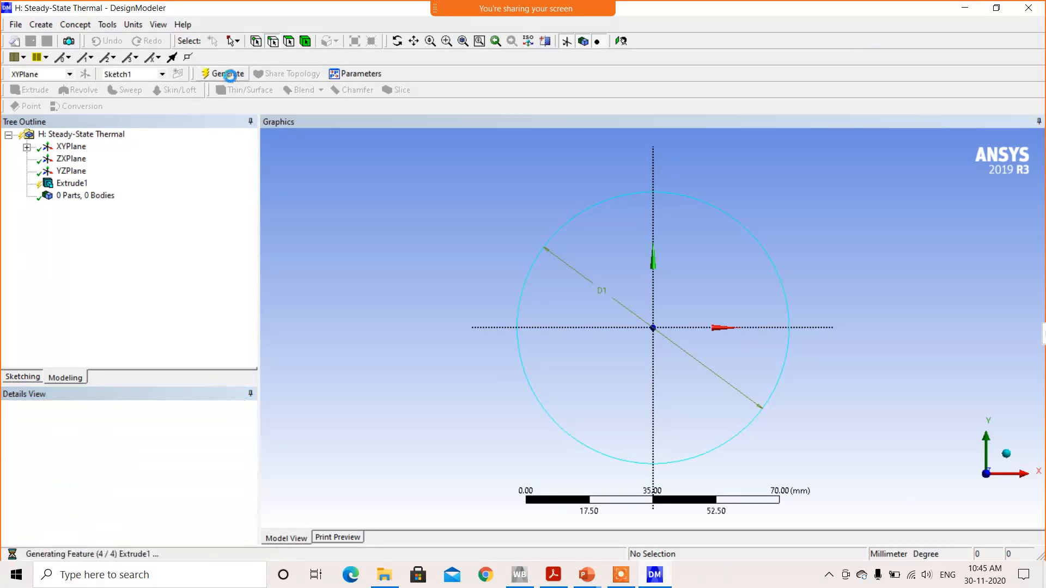
{"action": "mouse_move", "coordinate": [612, 250]}
{"action": "middle_mouse_down"}
{"action": "mouse_move", "coordinate": [460, 305]}
{"action": "mouse_move", "coordinate": [551, 261]}
{"action": "mouse_move", "coordinate": [700, 262]}
{"action": "mouse_move", "coordinate": [505, 240]}
{"action": "mouse_move", "coordinate": [595, 236]}
{"action": "mouse_move", "coordinate": [588, 246]}
{"action": "middle_mouse_up"}
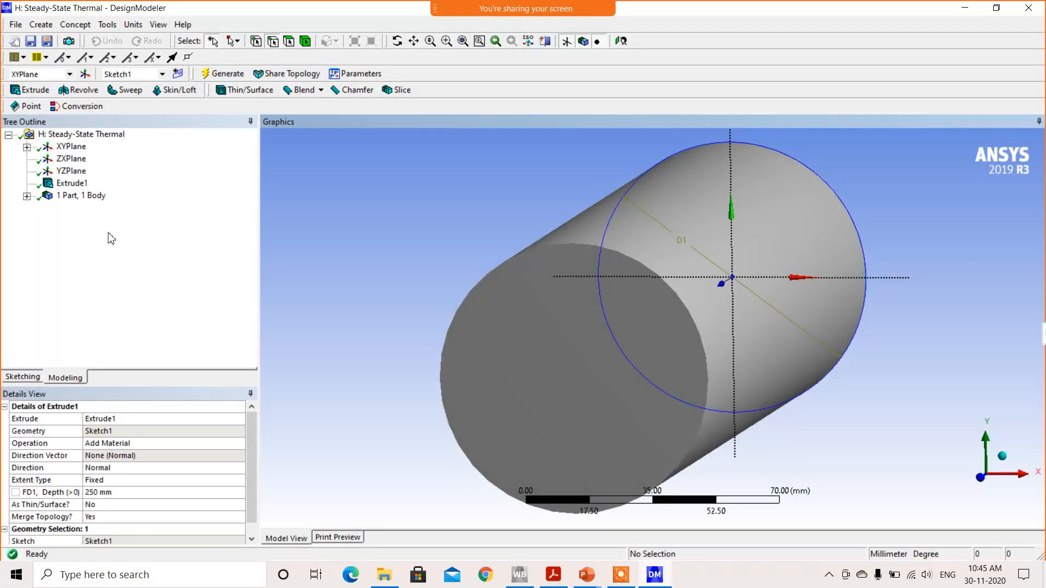
- Look straight at the XY plane and add a new plane that uses it as the base plane
{"action": "left_click", "coordinate": [71, 147]}
{"action": "right_click", "coordinate": [71, 151]}
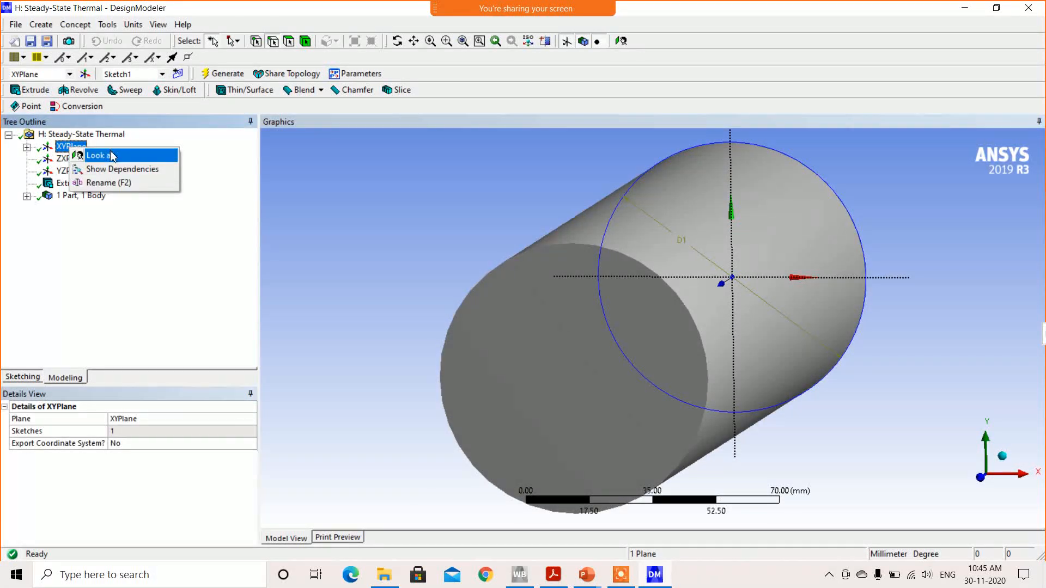
{"action": "left_click", "coordinate": [93, 156]}
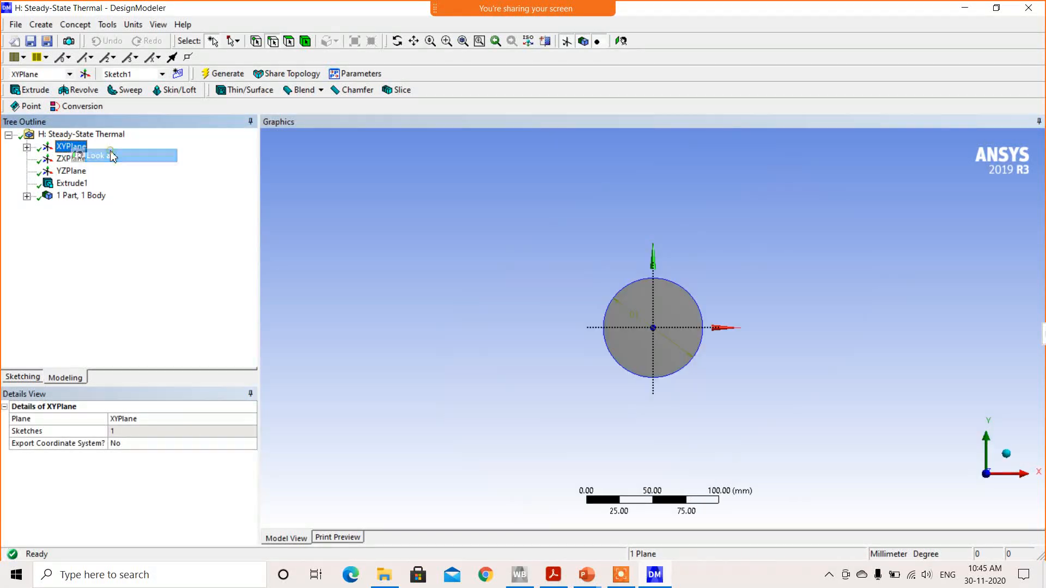
{"action": "left_click", "coordinate": [463, 42]}
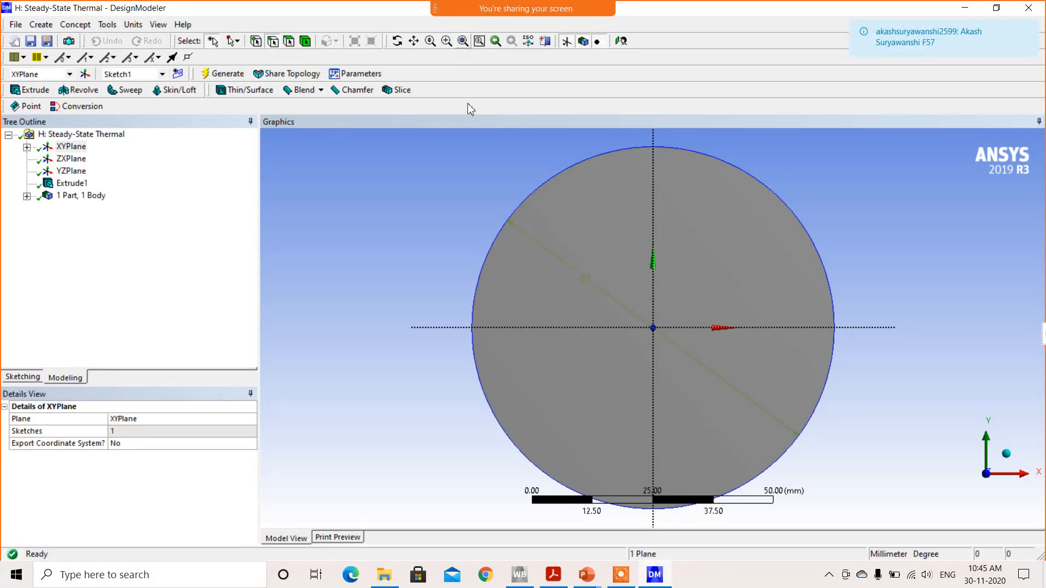
{"action": "left_click", "coordinate": [24, 378]}
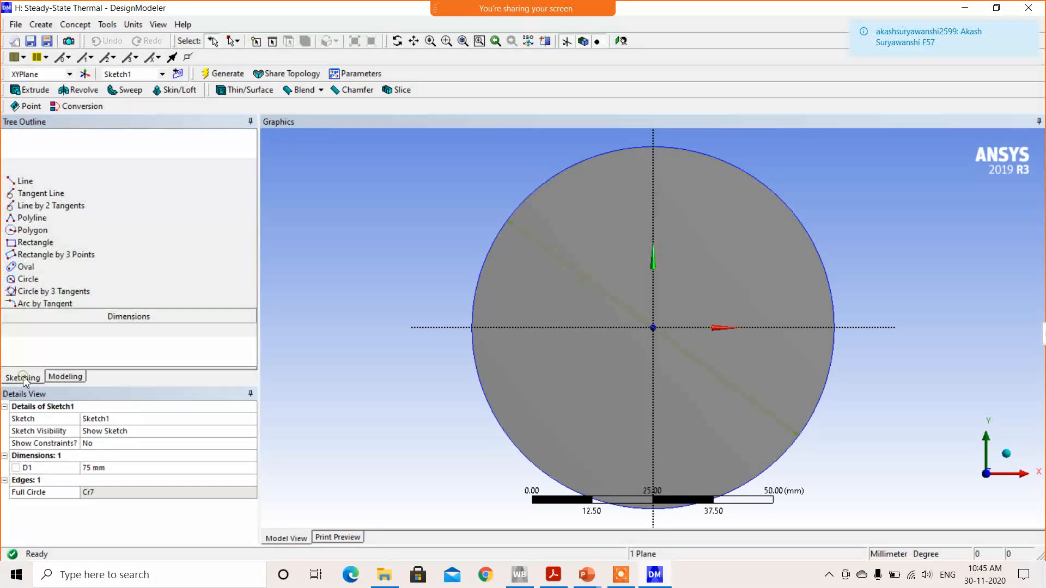
{"action": "left_click", "coordinate": [65, 377]}
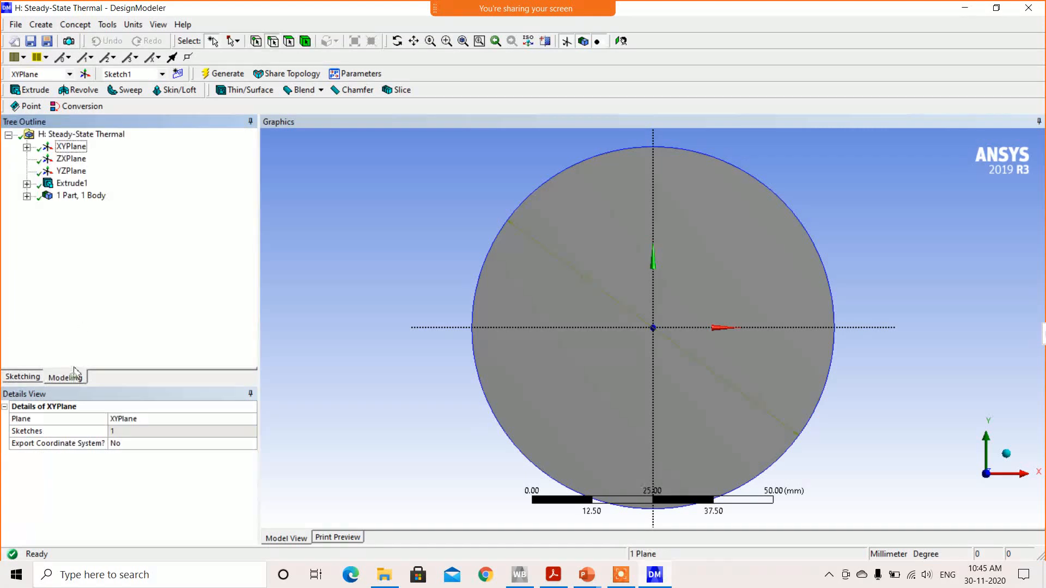
{"action": "left_click", "coordinate": [84, 74]}
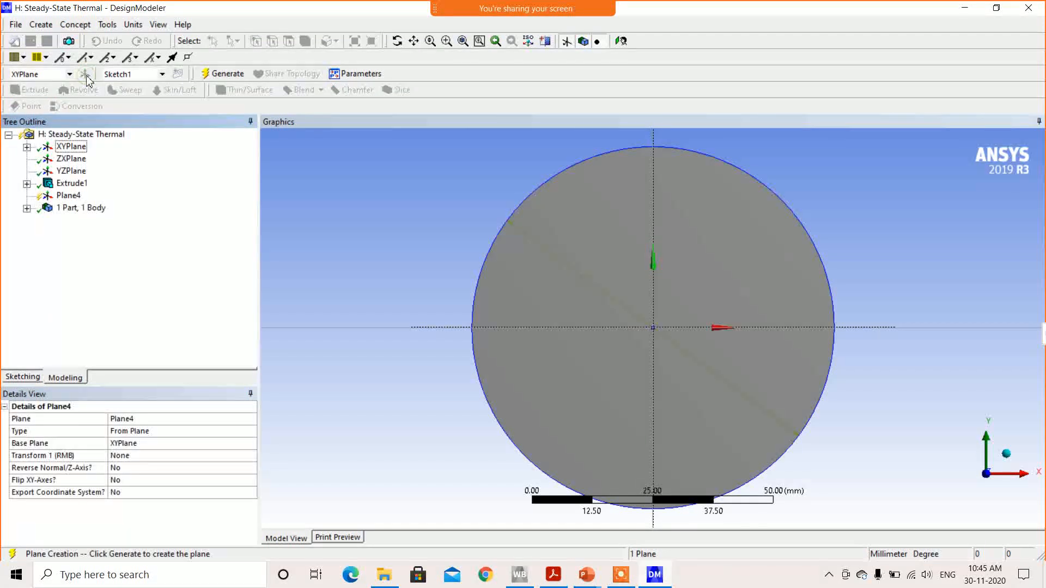
{"action": "left_click", "coordinate": [70, 195]}
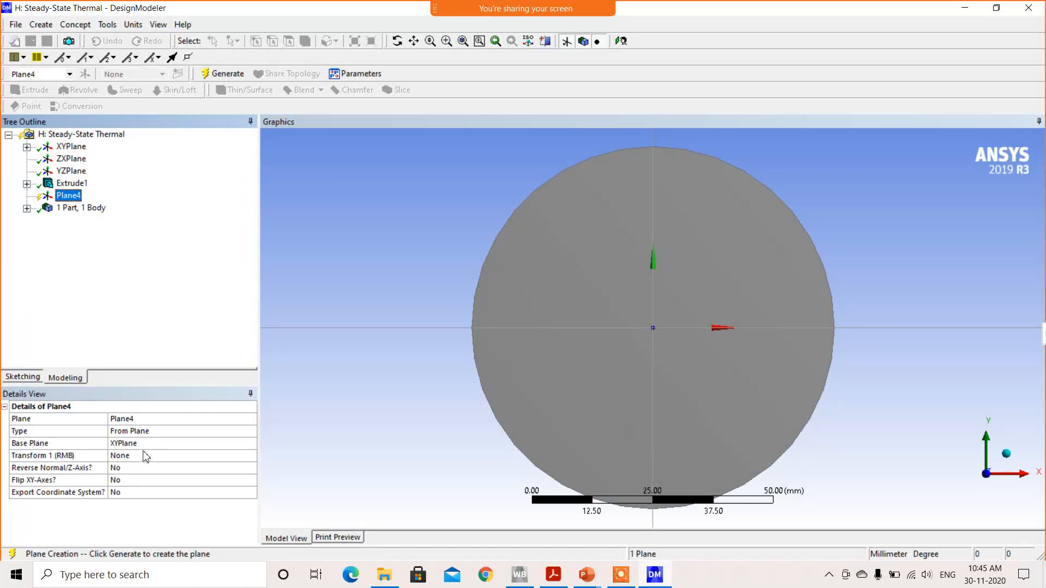
- Apply an Offset Z transform of 250 mm to the new plane and generate it
{"action": "left_click", "coordinate": [166, 455]}
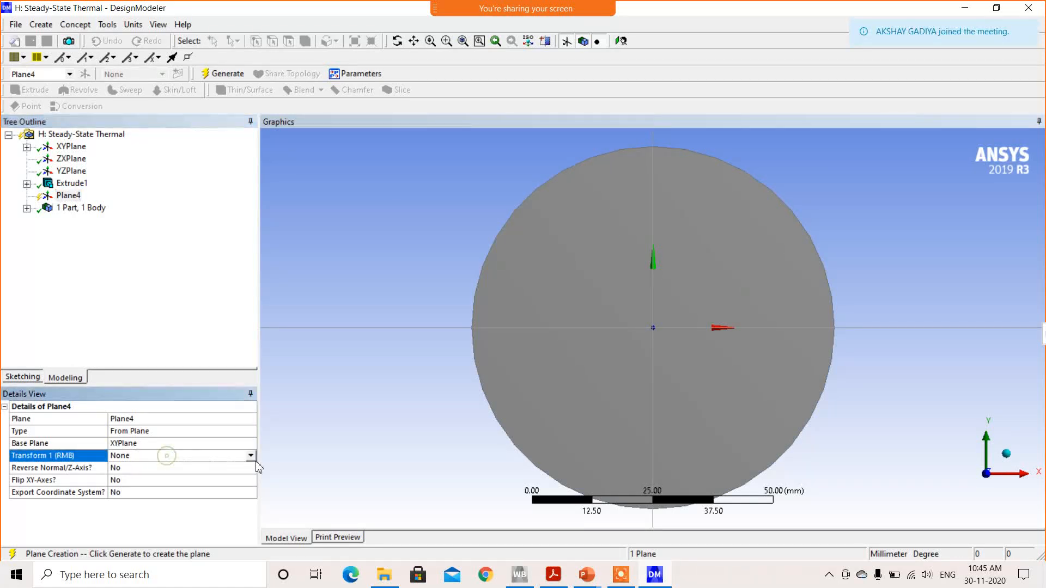
{"action": "left_click", "coordinate": [251, 456]}
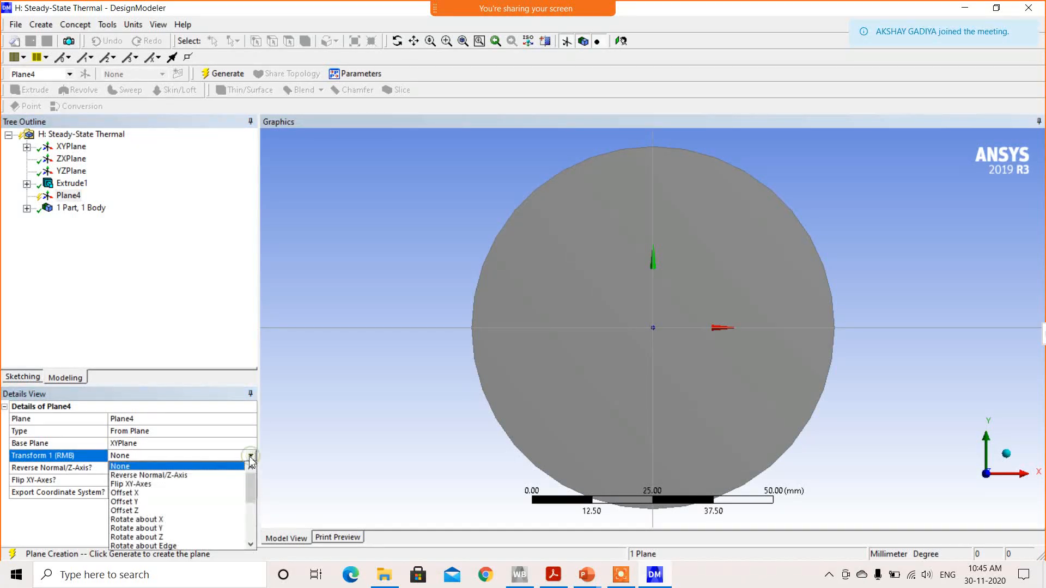
{"action": "left_click", "coordinate": [130, 511]}
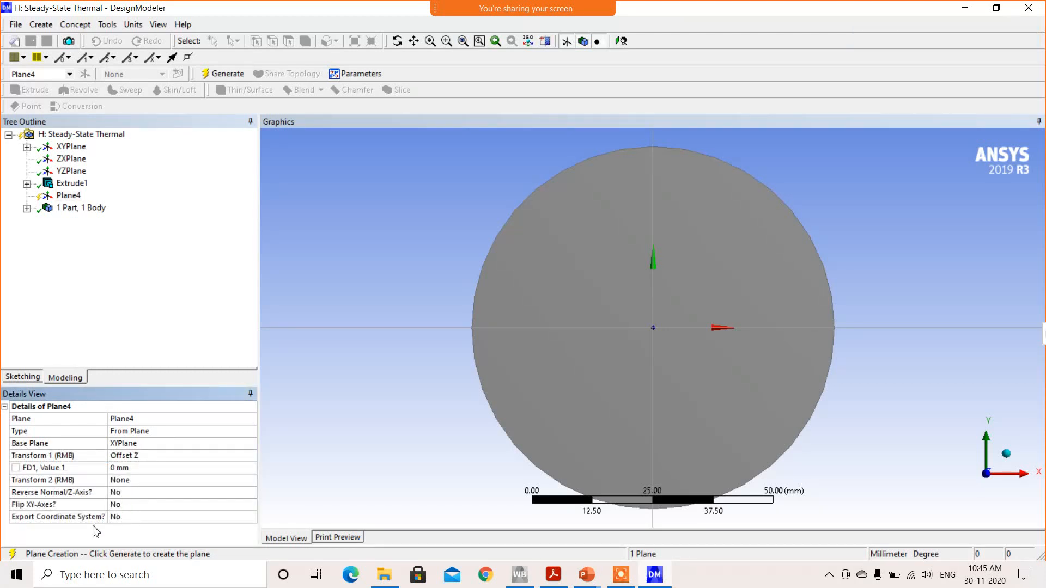
{"action": "left_click", "coordinate": [157, 469]}
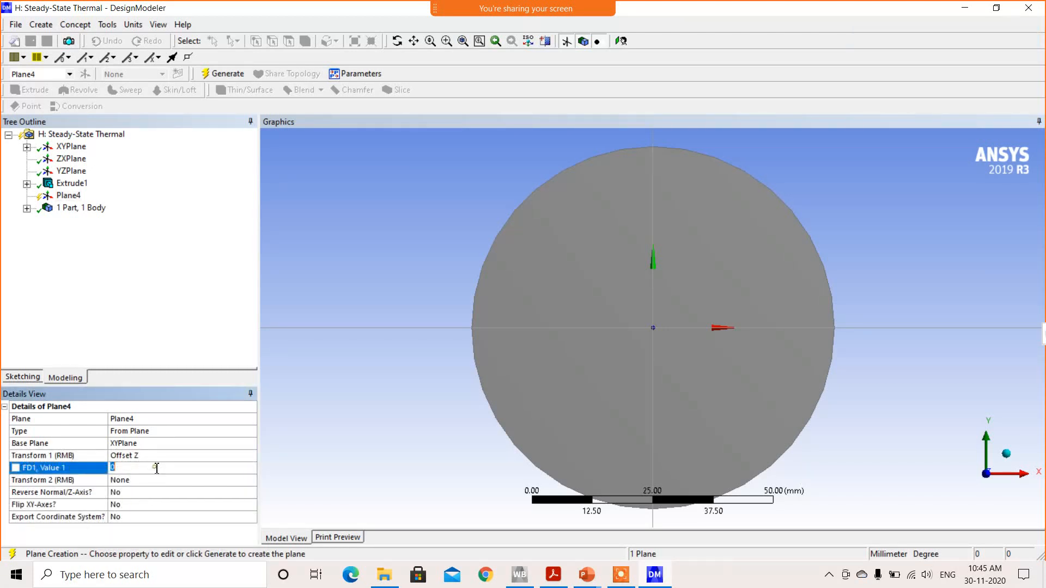
{"action": "type", "text": "250"}
{"action": "key", "text": "Return"}
{"action": "left_click", "coordinate": [221, 75]}
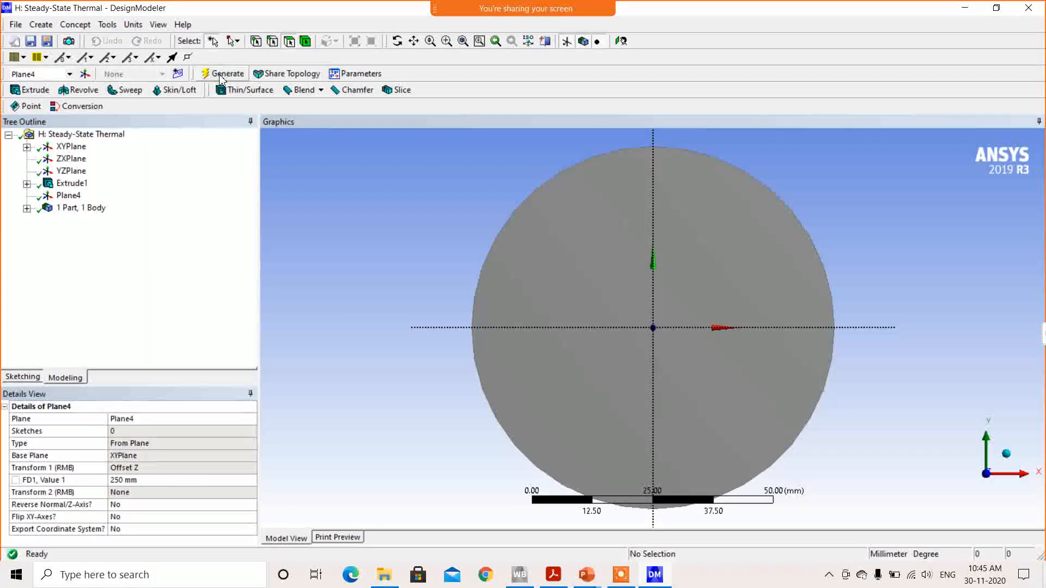
- Look straight at the offset plane and sketch a circle about 42 mm in diameter on it, centred on the origin
{"action": "right_click", "coordinate": [73, 199]}
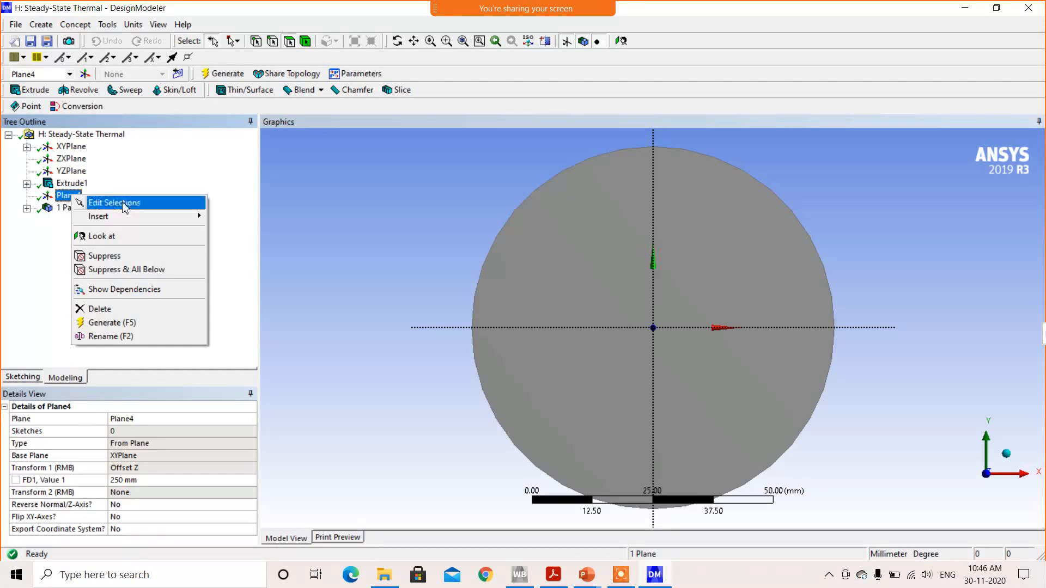
{"action": "left_click", "coordinate": [111, 236]}
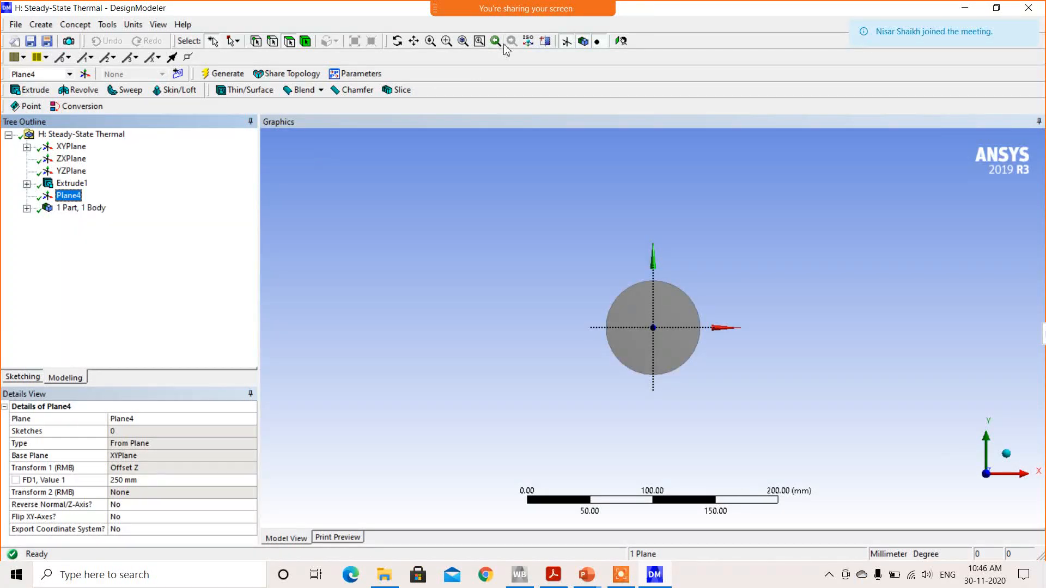
{"action": "left_click", "coordinate": [463, 41]}
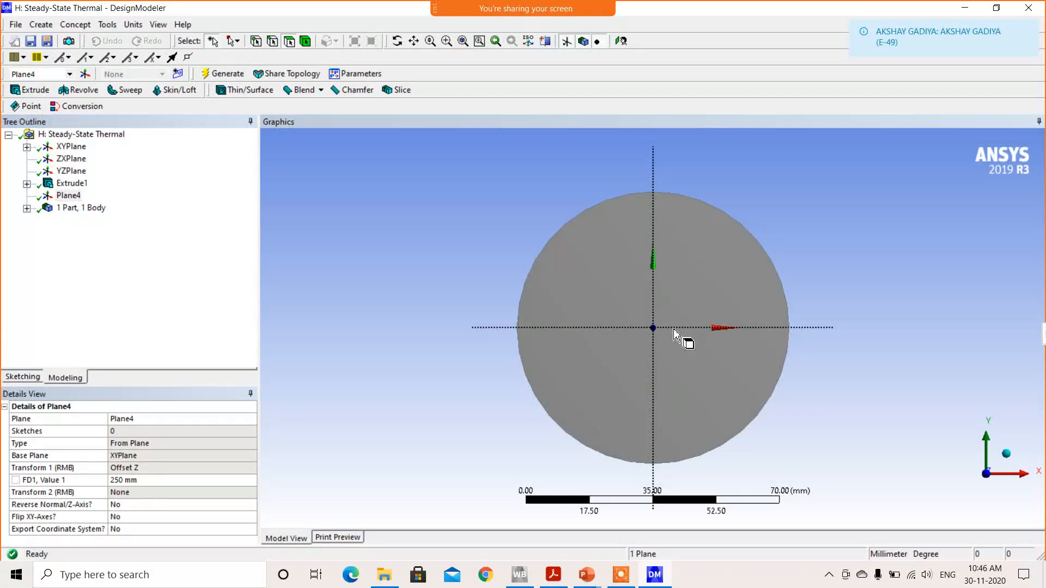
{"action": "left_click", "coordinate": [23, 379]}
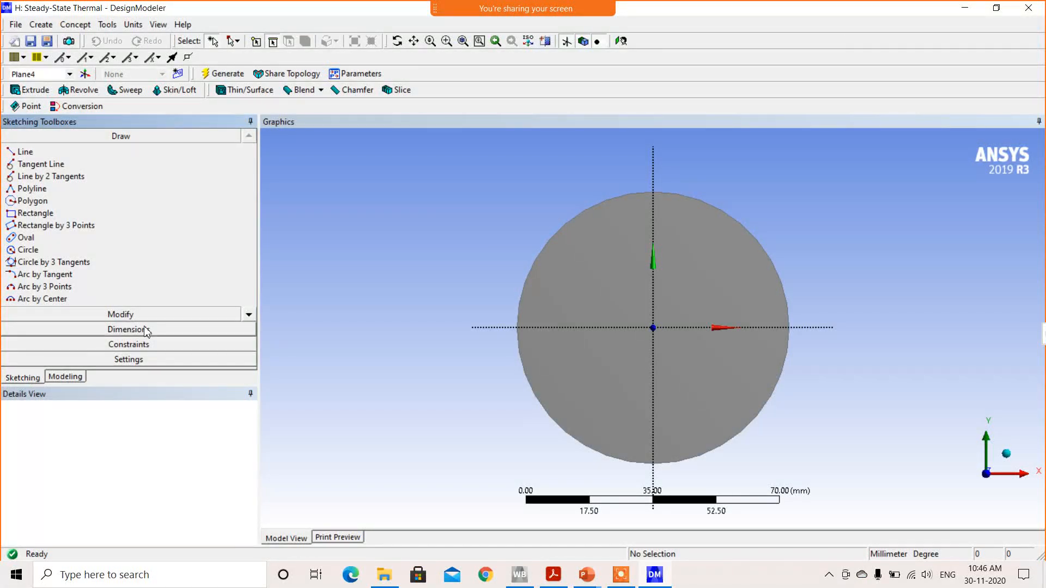
{"action": "left_click", "coordinate": [28, 251]}
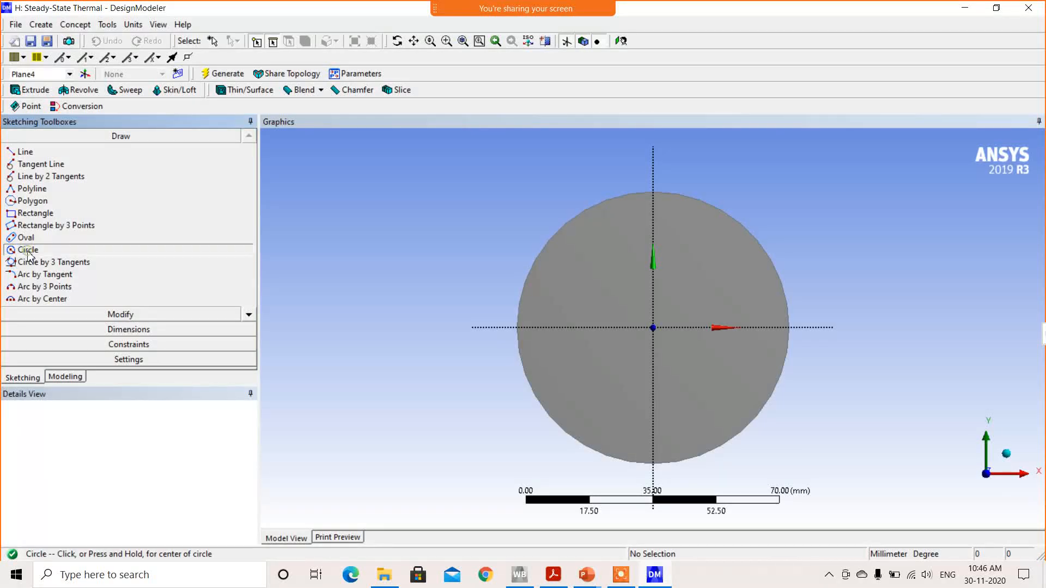
{"action": "left_click", "coordinate": [654, 327]}
{"action": "left_click", "coordinate": [603, 380]}
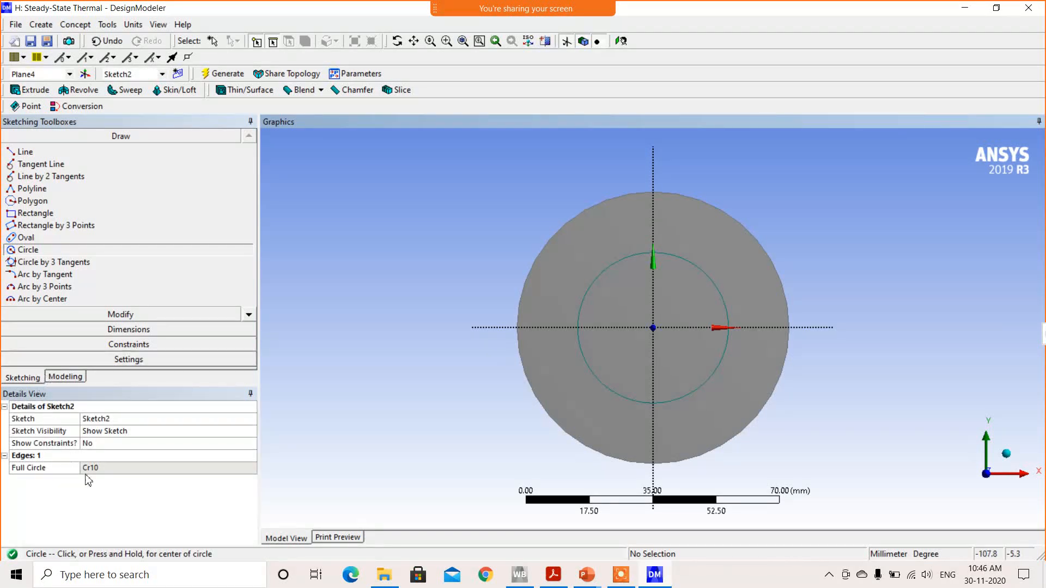
- Add a diameter dimension to the circle on the offset plane and set it to 50 mm
{"action": "left_click", "coordinate": [110, 330]}
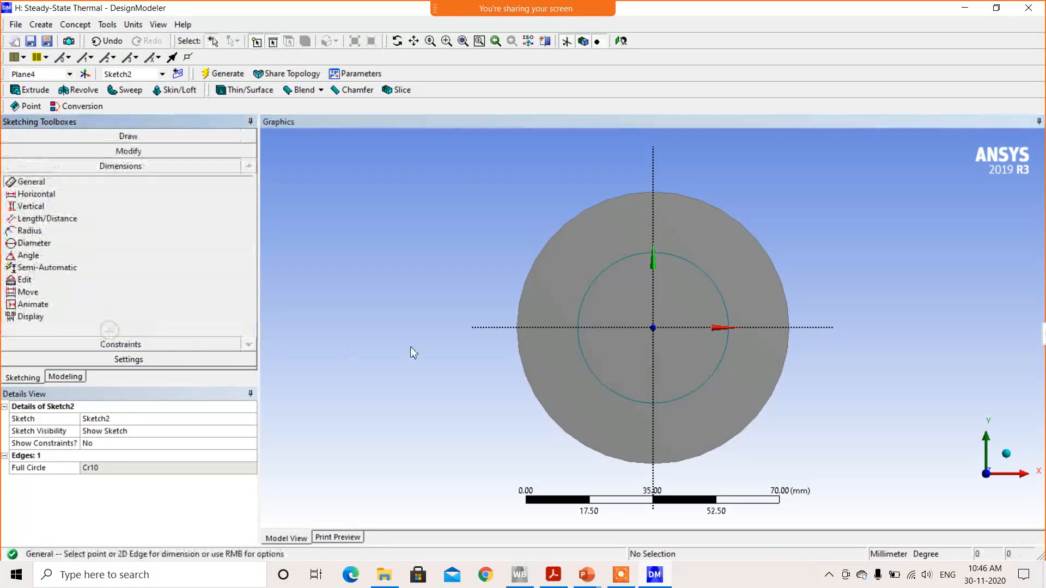
{"action": "left_click", "coordinate": [602, 276]}
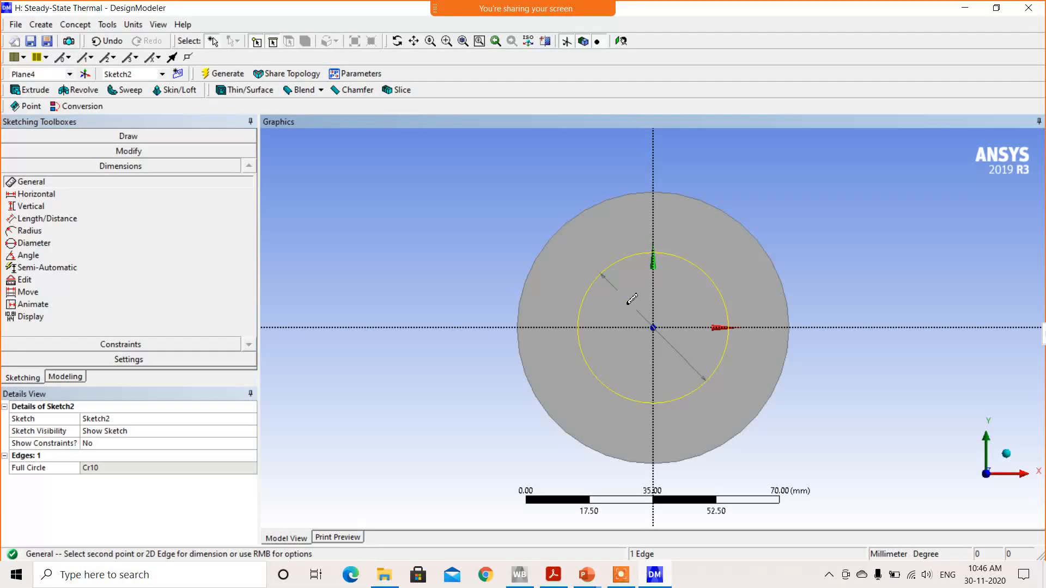
{"action": "left_click", "coordinate": [632, 299]}
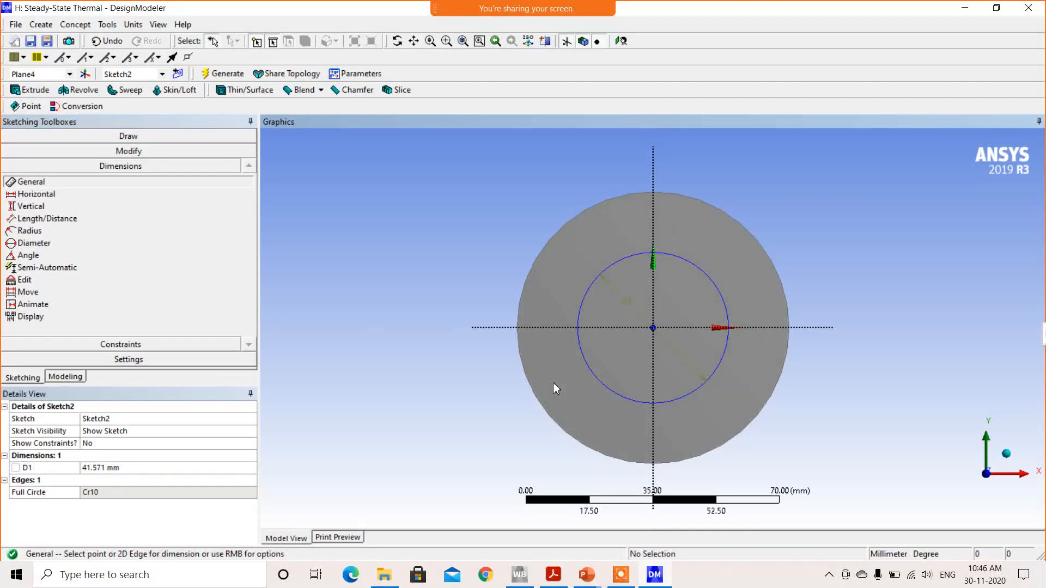
{"action": "left_click", "coordinate": [134, 467]}
{"action": "type", "text": "50"}
{"action": "key", "text": "Return"}
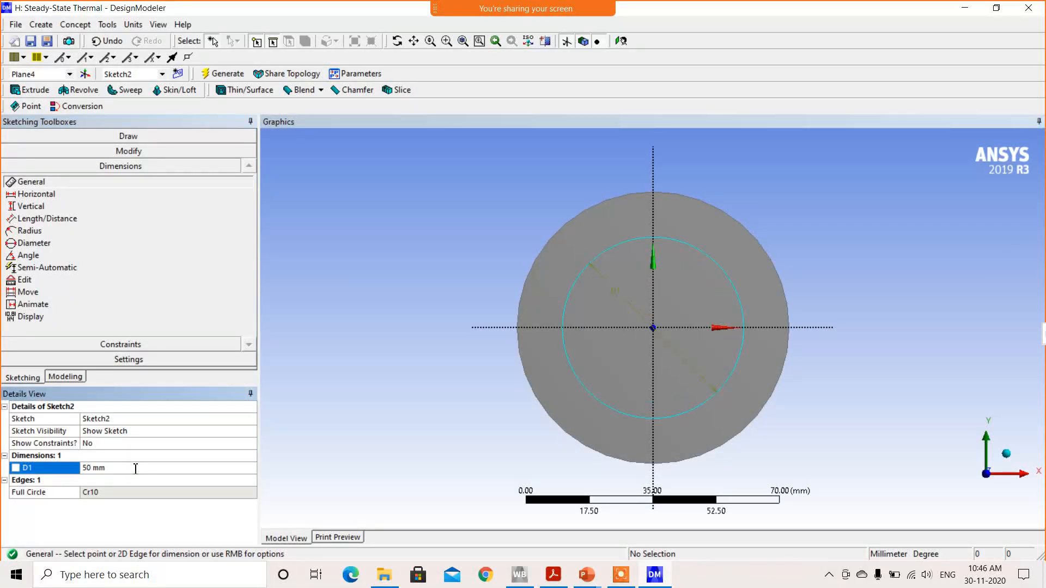
- Extrude the 50 mm circle sketch to a fixed depth of 100 mm in the normal direction, adding material, and generate the body
{"action": "left_click", "coordinate": [30, 90]}
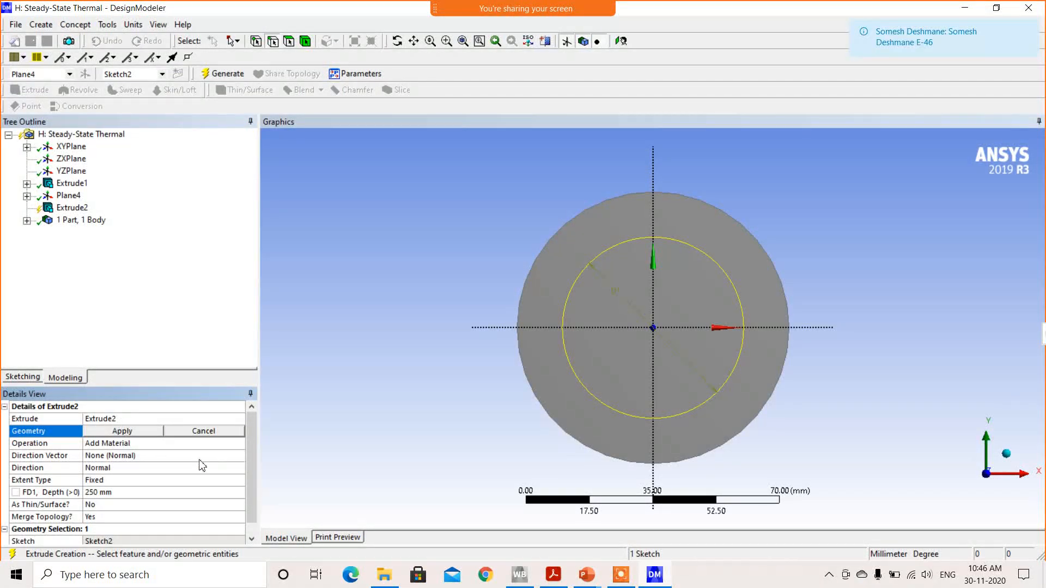
{"action": "left_click", "coordinate": [141, 434]}
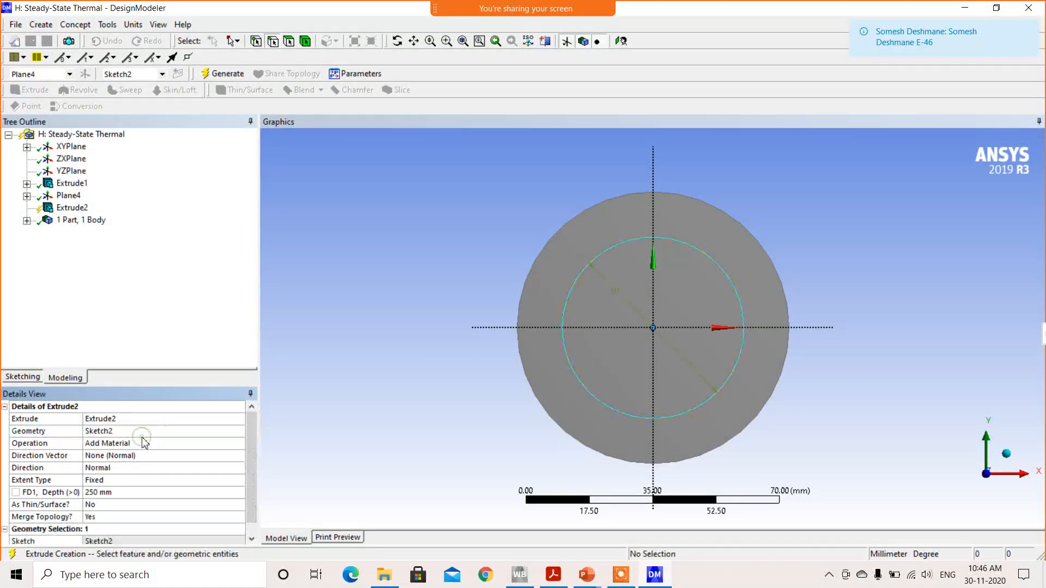
{"action": "left_click", "coordinate": [118, 494]}
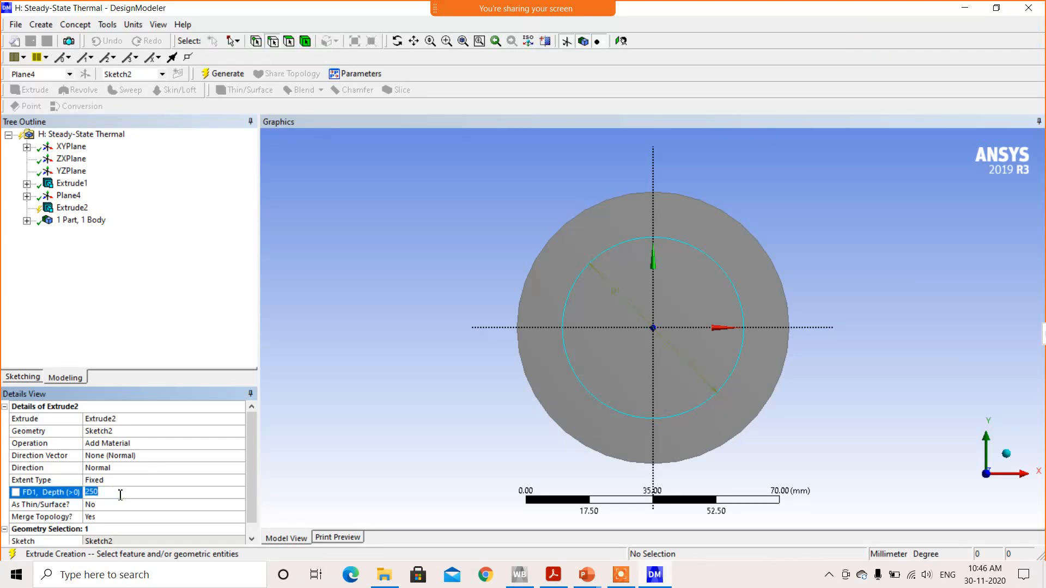
{"action": "type", "text": "100"}
{"action": "key", "text": "Return"}
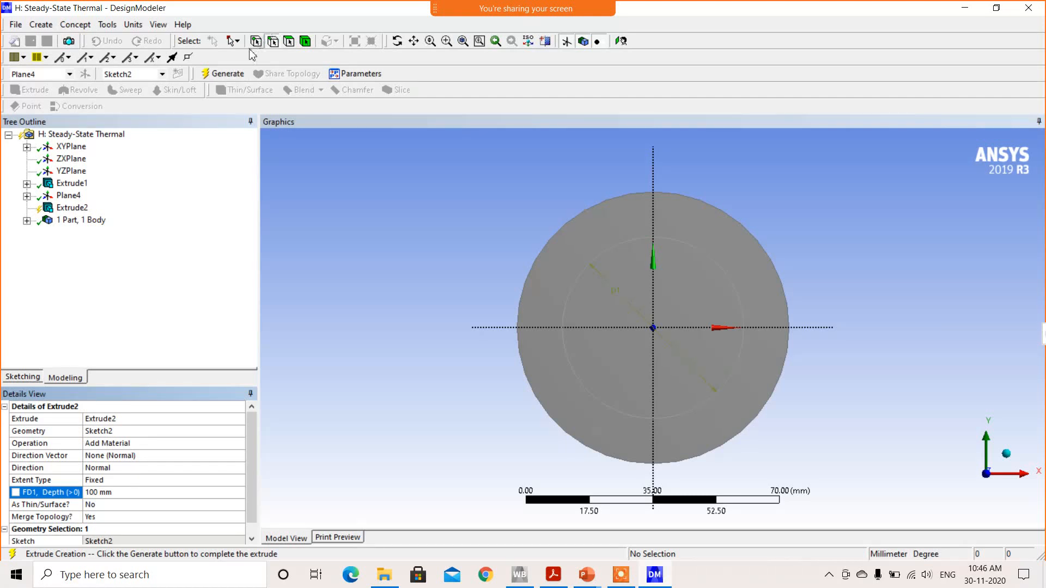
{"action": "left_click", "coordinate": [233, 74]}
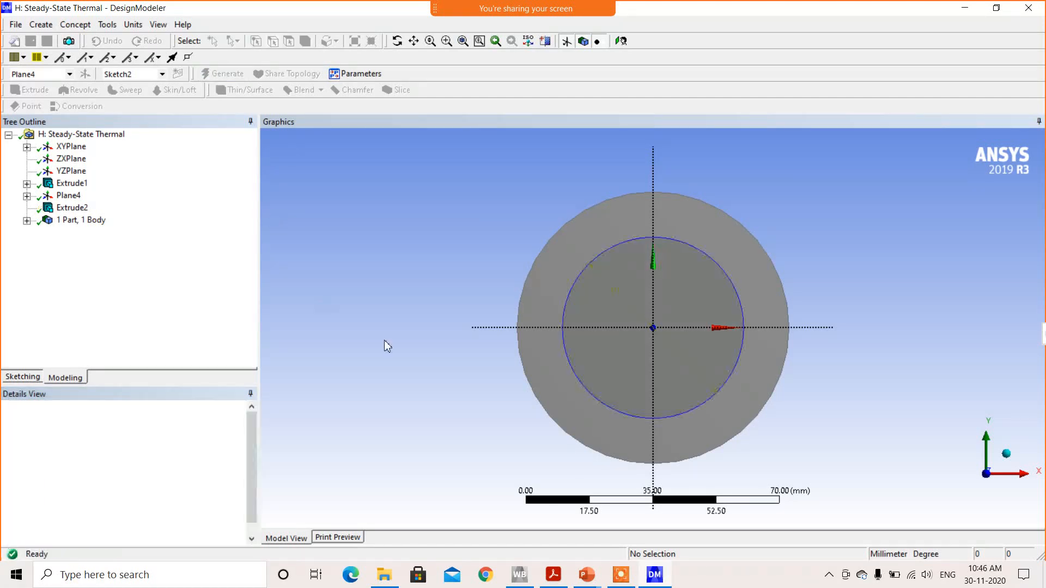
{"action": "middle_click_drag", "start_coordinate": [427, 296], "coordinate": [591, 322]}
{"action": "scroll", "coordinate": [525, 311], "scroll_direction": "down", "scroll_amount": 5}
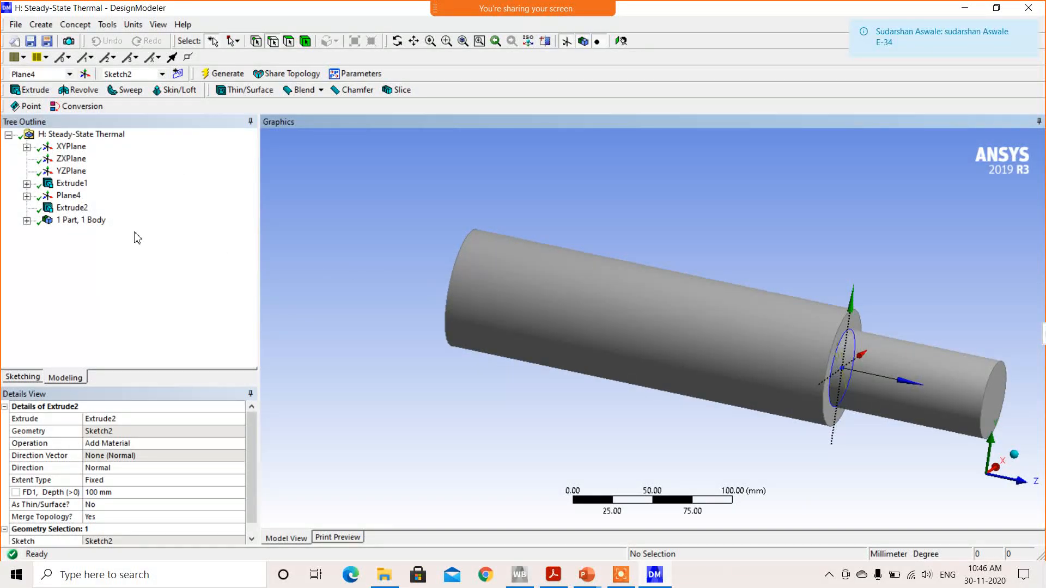
- Set the smaller cylinder's extrusion depth to 200 mm and regenerate the body
{"action": "left_click", "coordinate": [71, 207]}
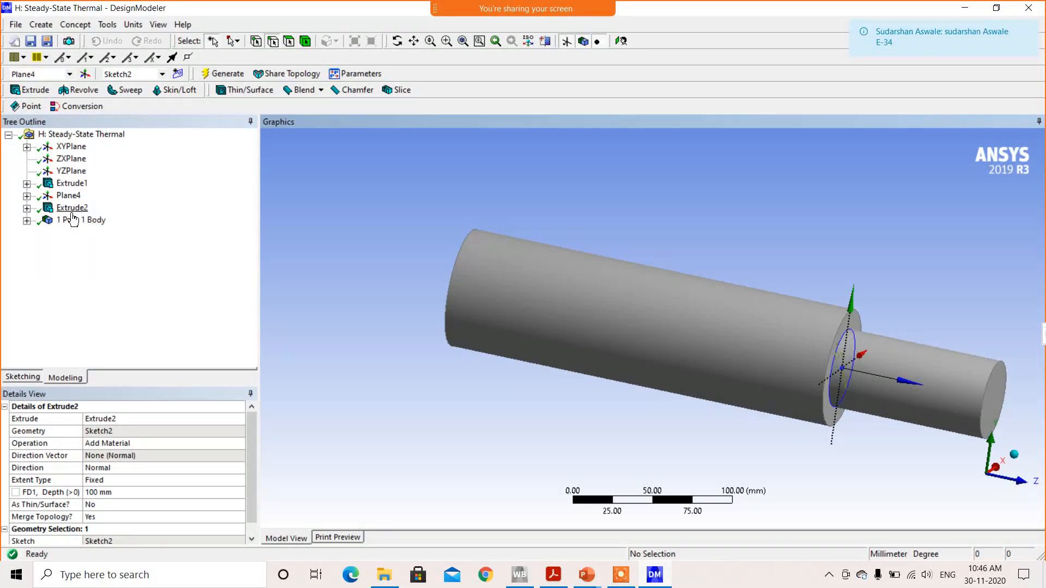
{"action": "left_click", "coordinate": [107, 493]}
{"action": "type", "text": "200"}
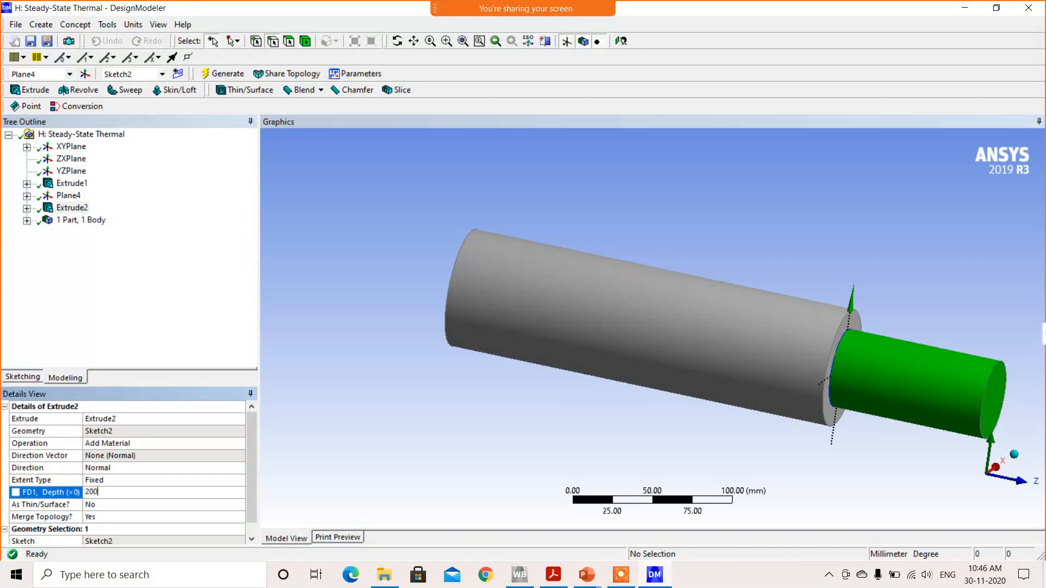
{"action": "key", "text": "Return"}
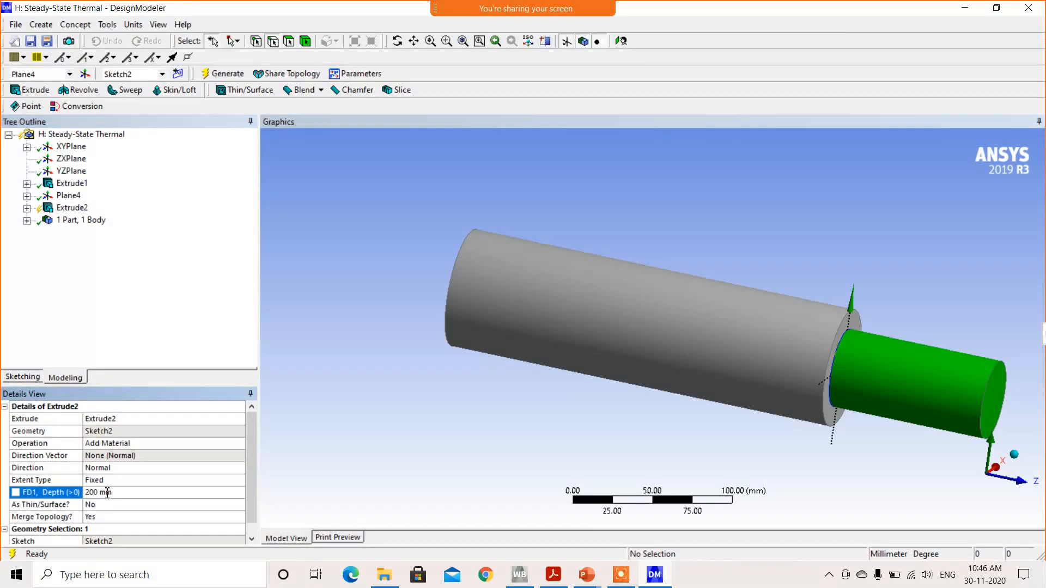
{"action": "left_click", "coordinate": [224, 76]}
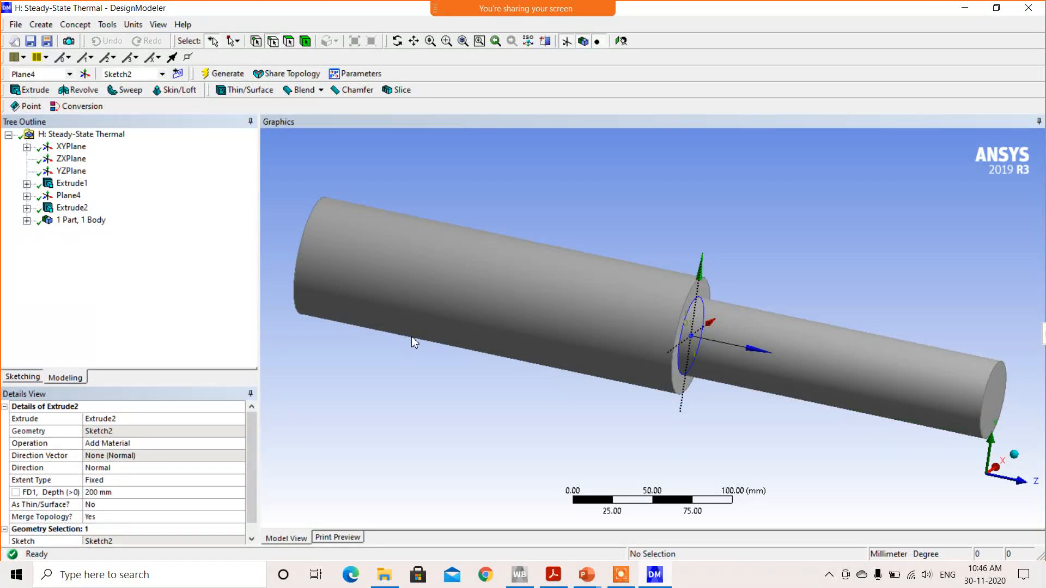
- Inspect the stepped cylinder, close DesignModeler and return to the Workbench project schematic
{"action": "scroll", "coordinate": [514, 306], "scroll_direction": "down", "scroll_amount": 3}
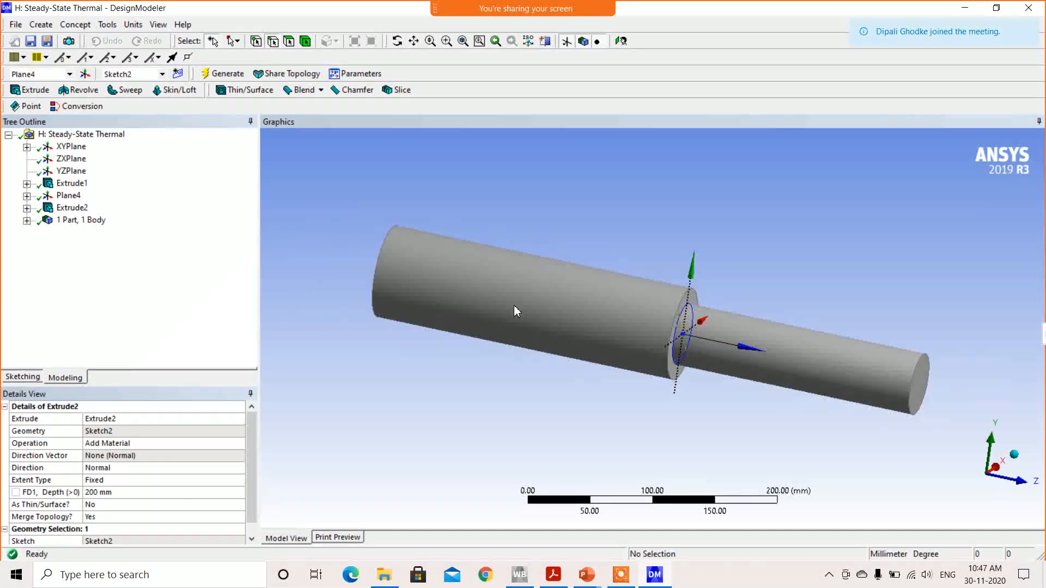
{"action": "scroll", "coordinate": [526, 332], "scroll_direction": "up", "scroll_amount": 4}
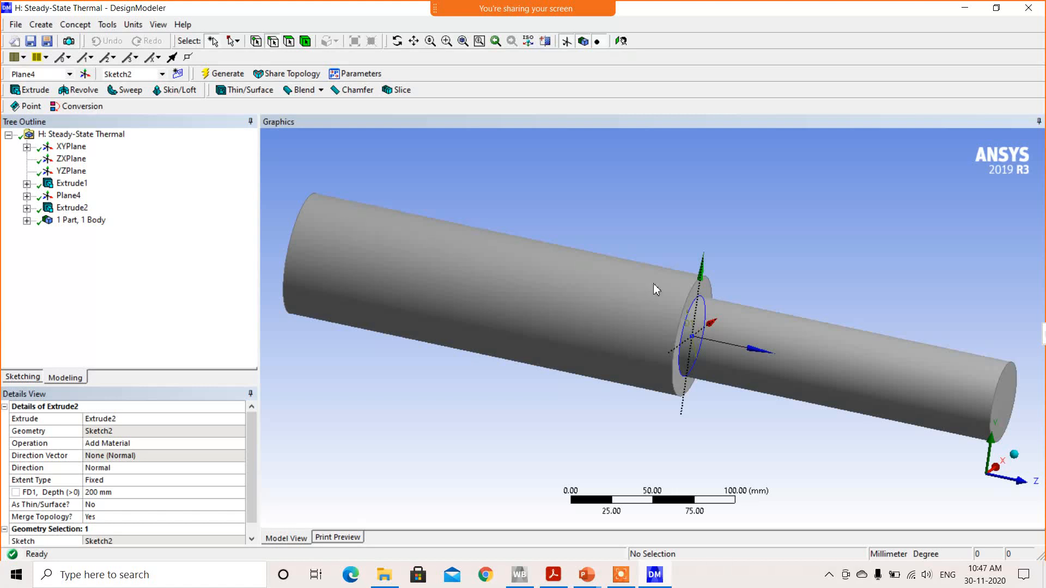
{"action": "left_click", "coordinate": [1033, 12]}
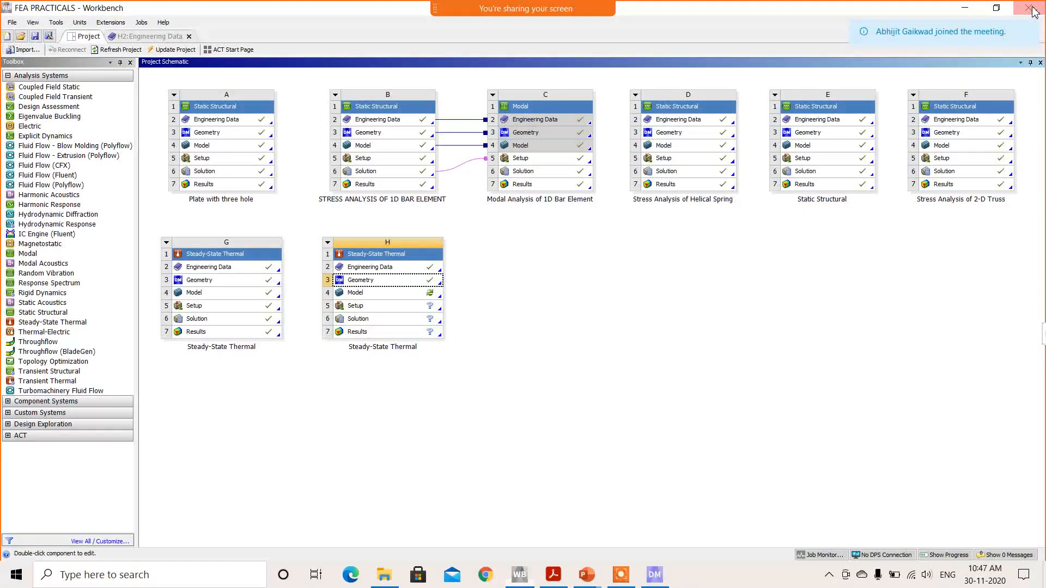
- Open the Model cell of steady-state thermal system H for editing and switch to the Mechanical window
{"action": "left_click", "coordinate": [374, 299]}
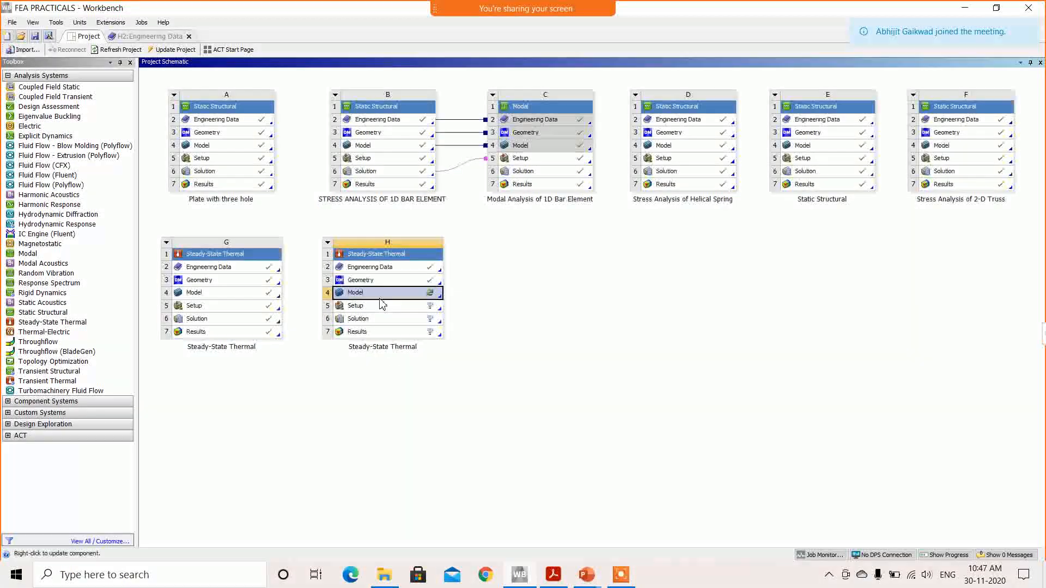
{"action": "right_click", "coordinate": [382, 299]}
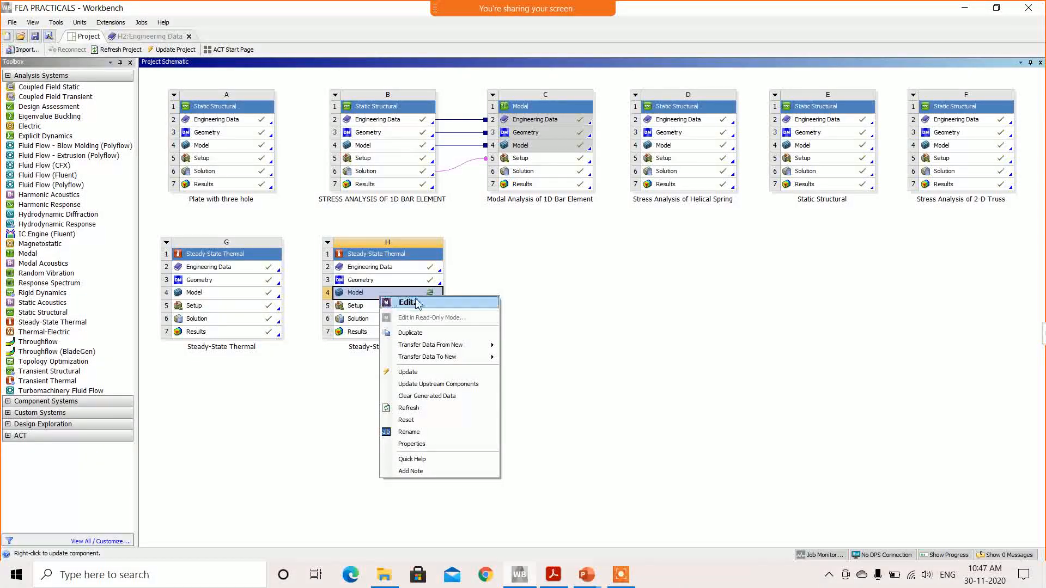
{"action": "left_click", "coordinate": [427, 303]}
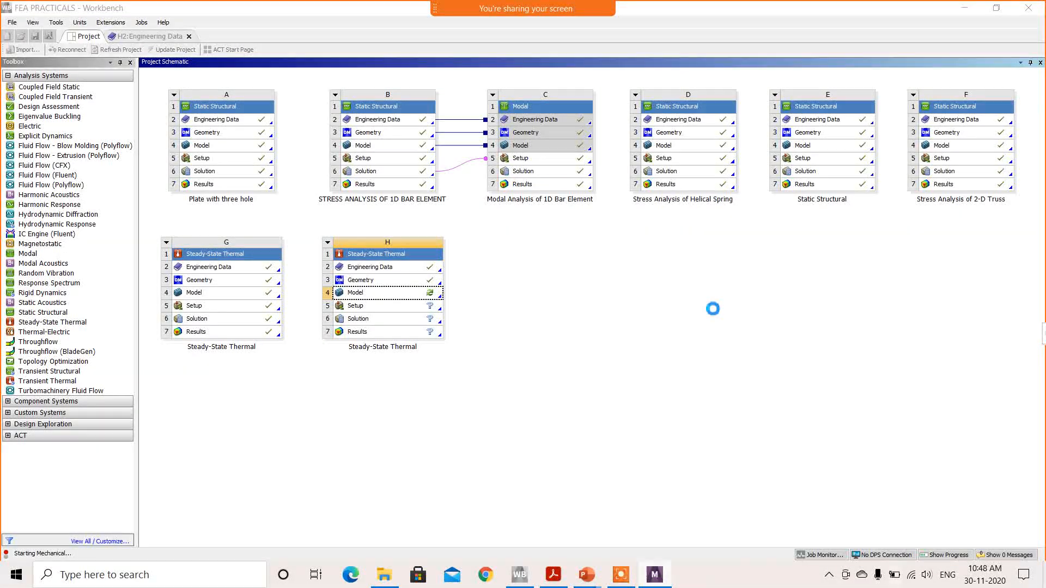
{"action": "mouse_move", "coordinate": [656, 576]}
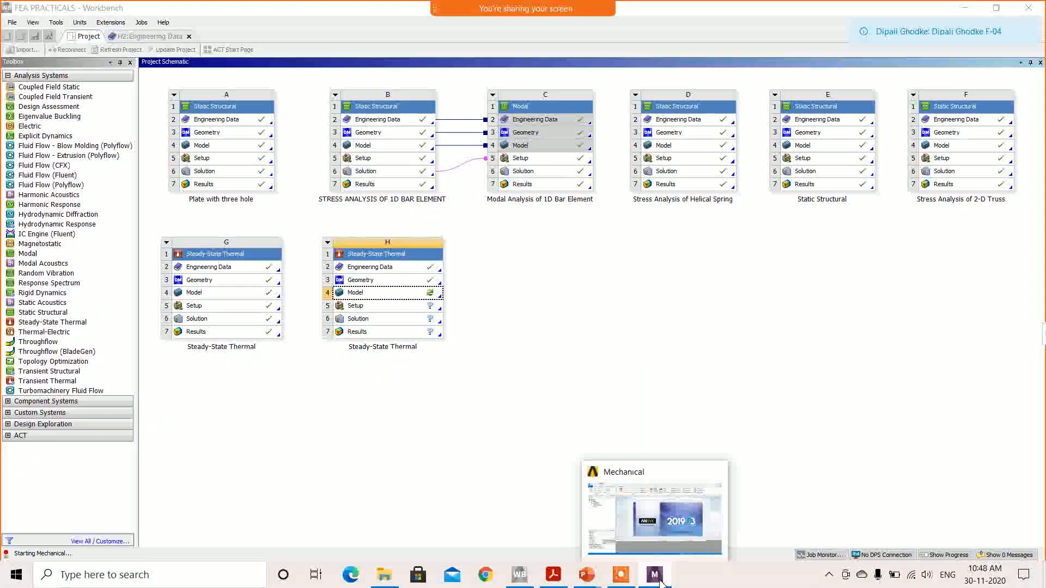
{"action": "left_click", "coordinate": [657, 522]}
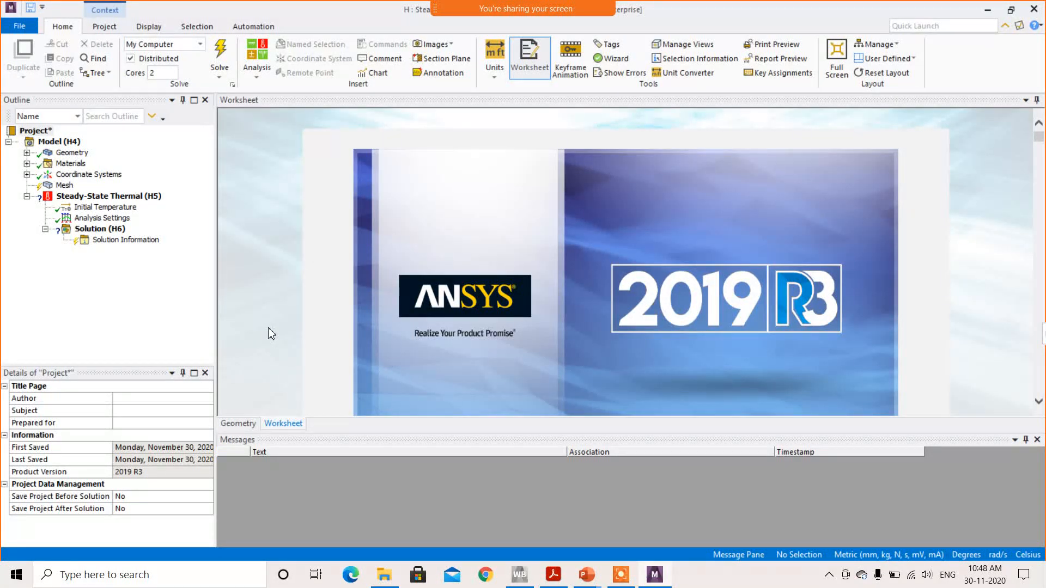
- Show the stepped cylinder through the Mesh object and hide the Messages pane to enlarge the graphics view
{"action": "left_click", "coordinate": [64, 186]}
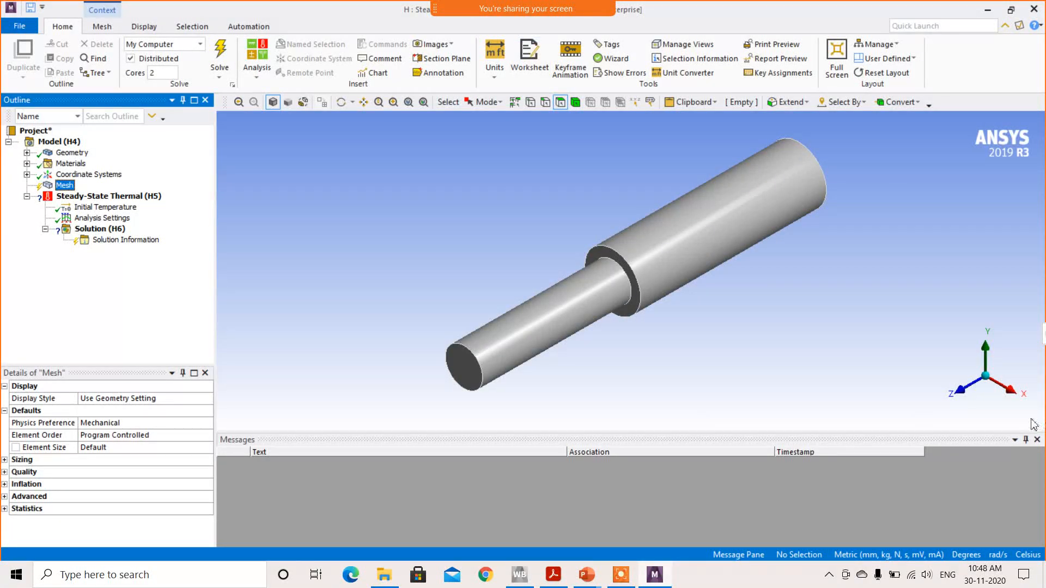
{"action": "left_click", "coordinate": [1015, 440]}
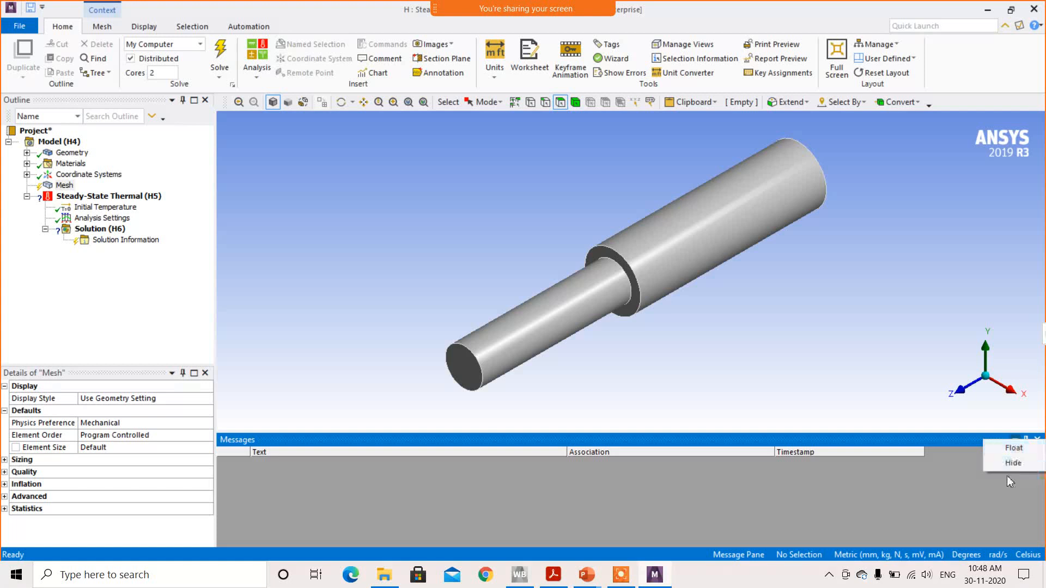
{"action": "left_click", "coordinate": [1012, 440]}
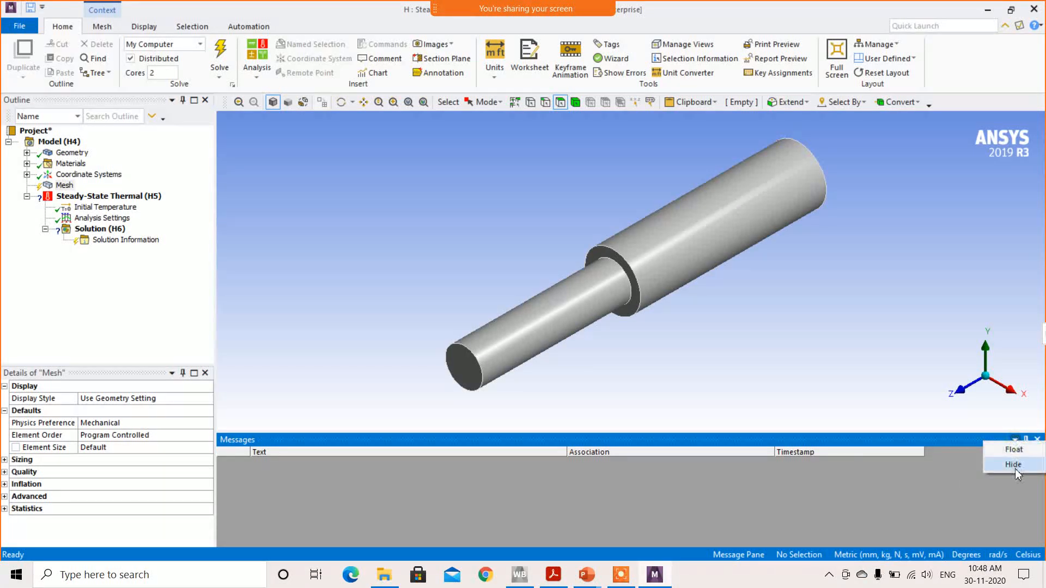
{"action": "left_click", "coordinate": [1013, 466]}
{"action": "middle_click_drag", "start_coordinate": [534, 346], "coordinate": [859, 228]}
{"action": "middle_click_drag", "start_coordinate": [614, 392], "coordinate": [435, 414]}
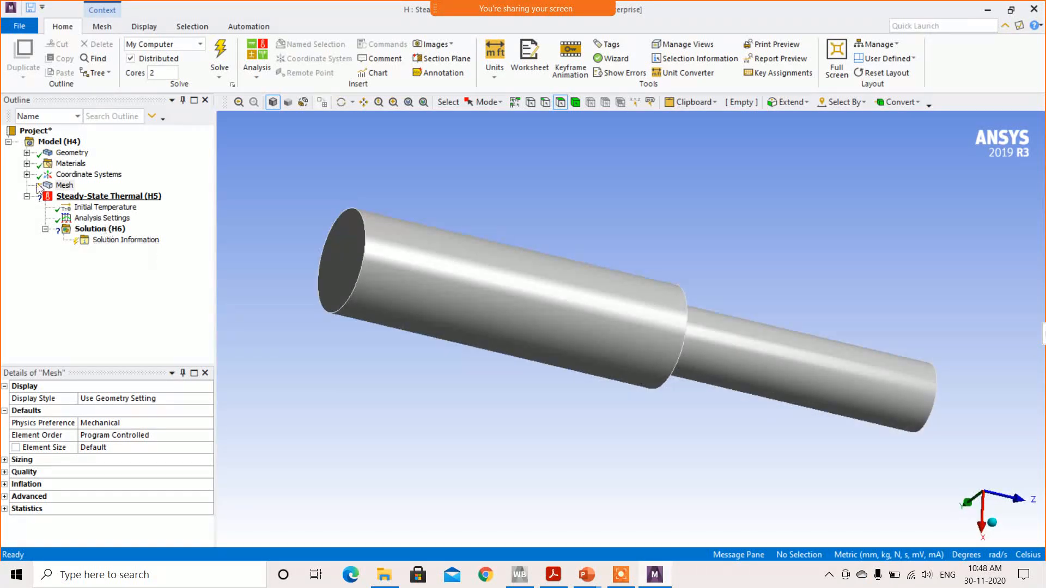
- Review the solid body's details and the material properties of Structural Steel in the model tree
{"action": "left_click", "coordinate": [26, 153]}
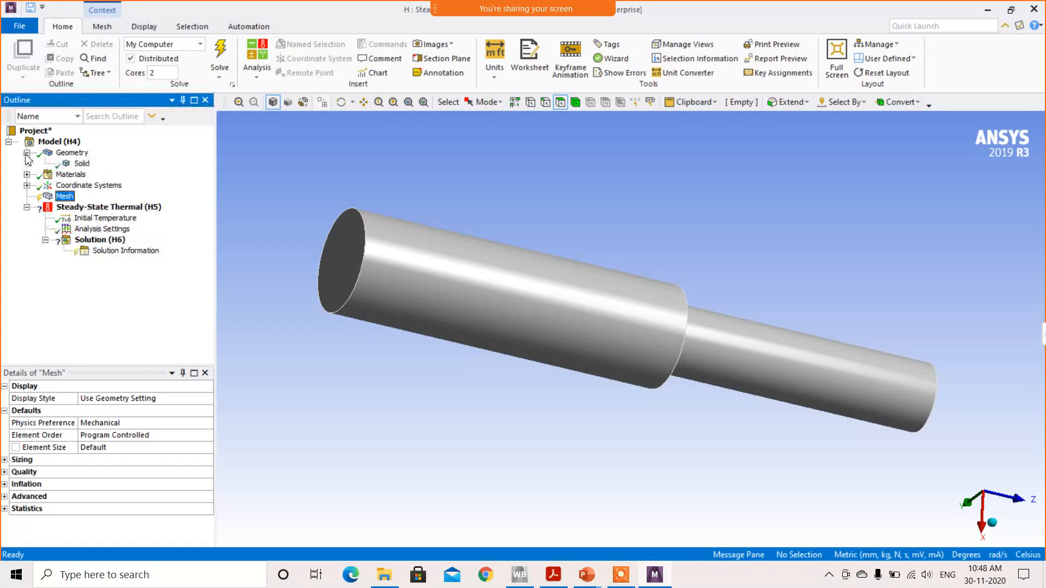
{"action": "left_click", "coordinate": [83, 164]}
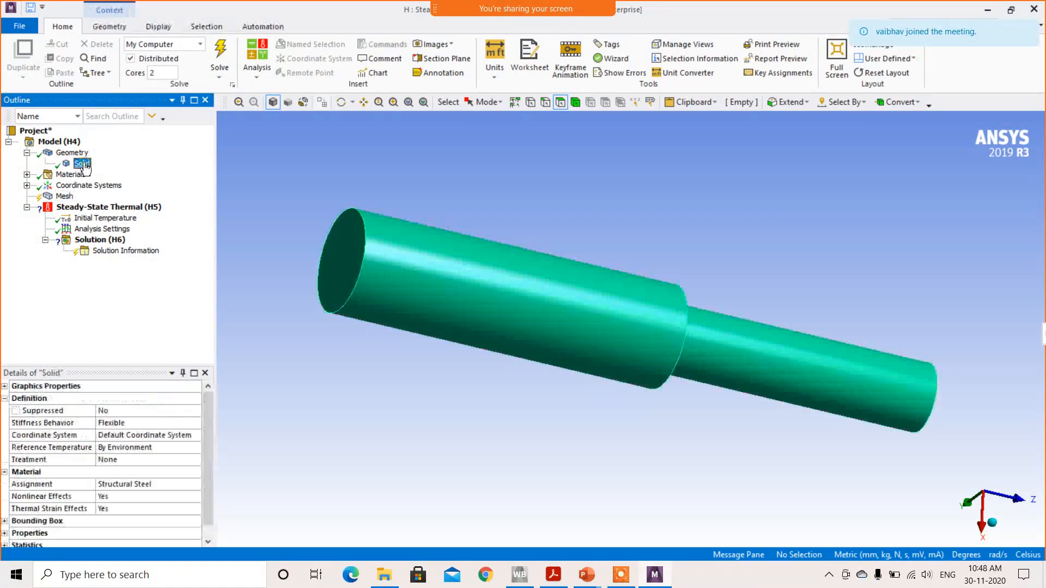
{"action": "left_click", "coordinate": [26, 175]}
{"action": "left_click", "coordinate": [111, 186]}
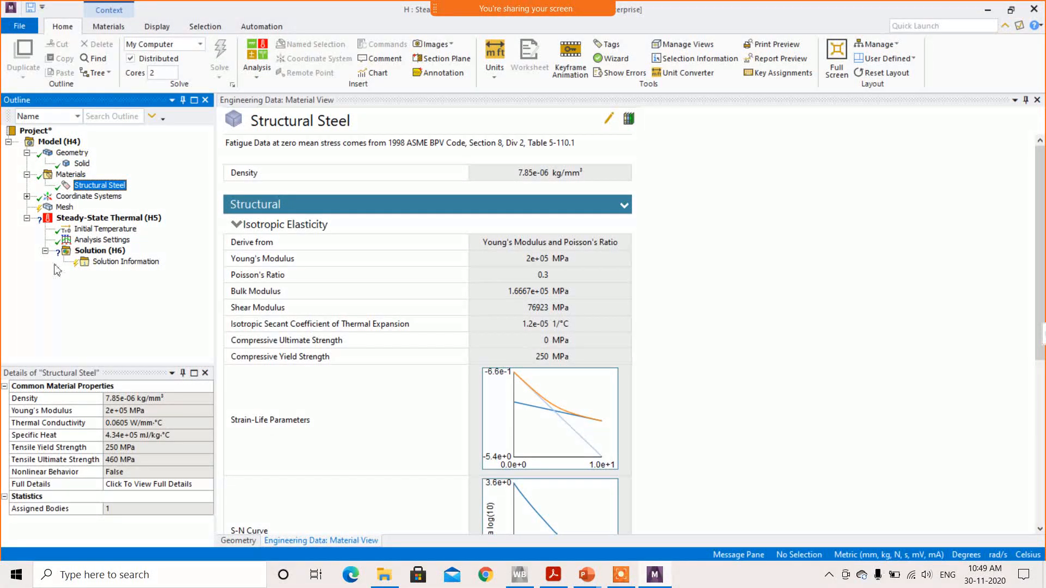
- Generate the mesh with default settings and inspect it on the stepped cylinder
{"action": "left_click", "coordinate": [64, 208]}
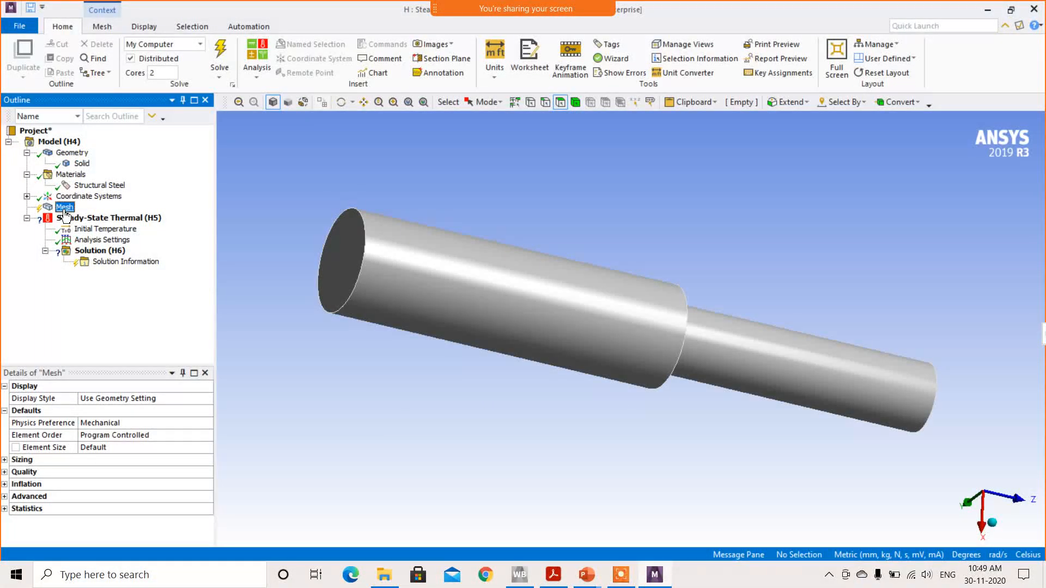
{"action": "right_click", "coordinate": [65, 214]}
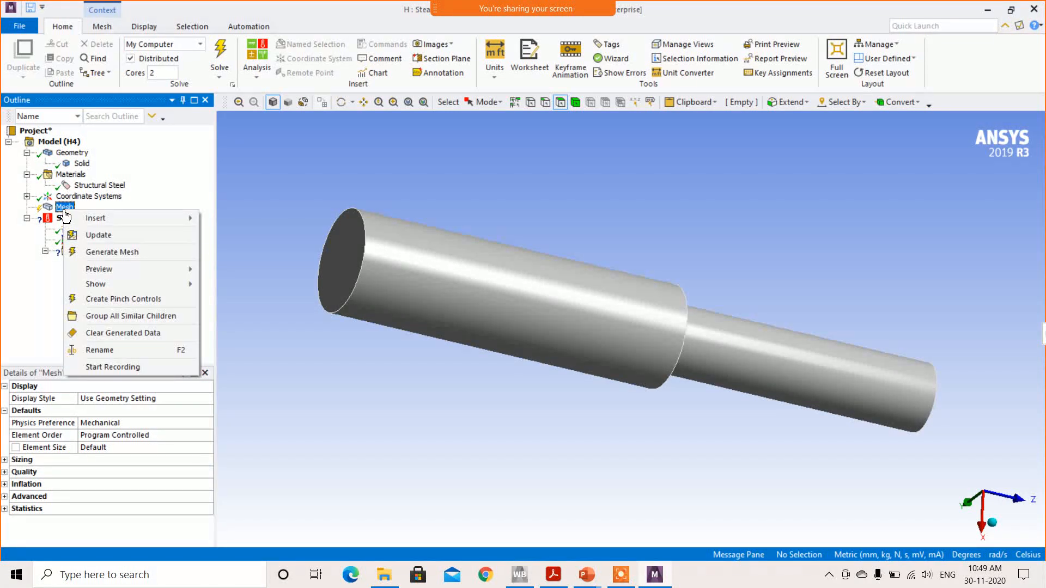
{"action": "left_click", "coordinate": [133, 253]}
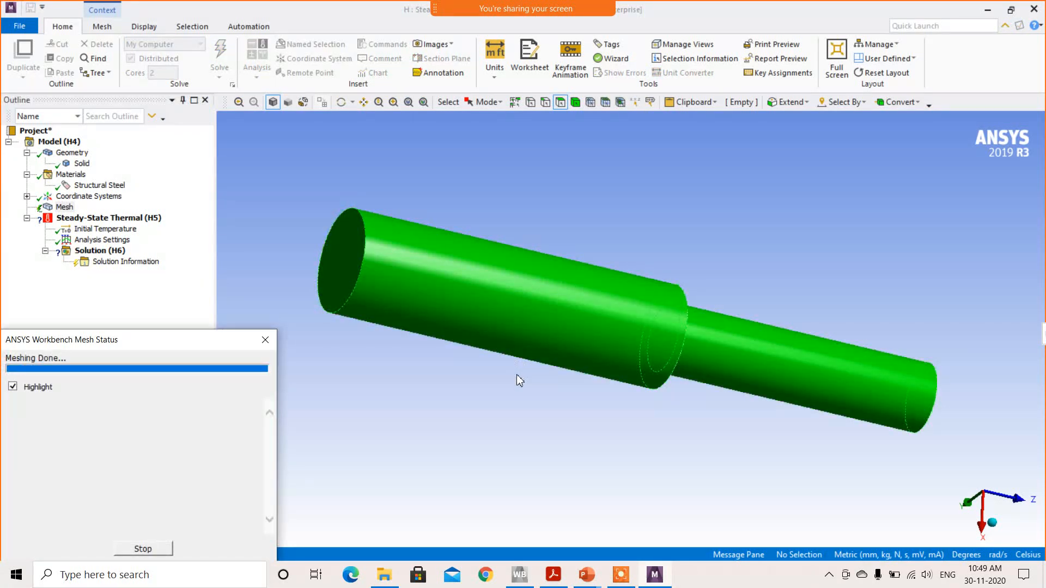
{"action": "middle_click_drag", "start_coordinate": [597, 398], "coordinate": [452, 420]}
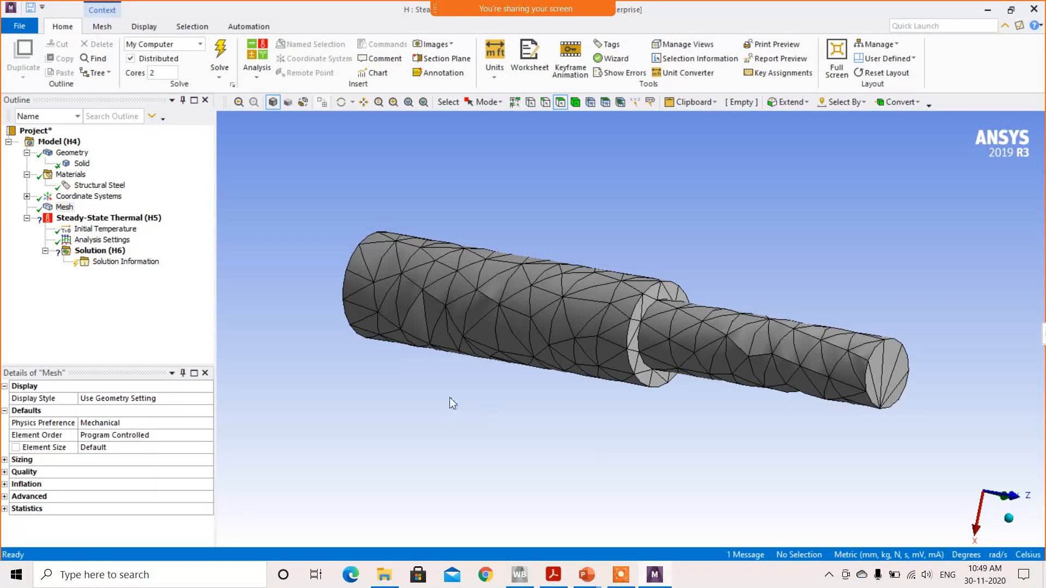
- Insert a mesh method scoped to the stepped cylinder body and set it to Hex Dominant
{"action": "right_click", "coordinate": [66, 207]}
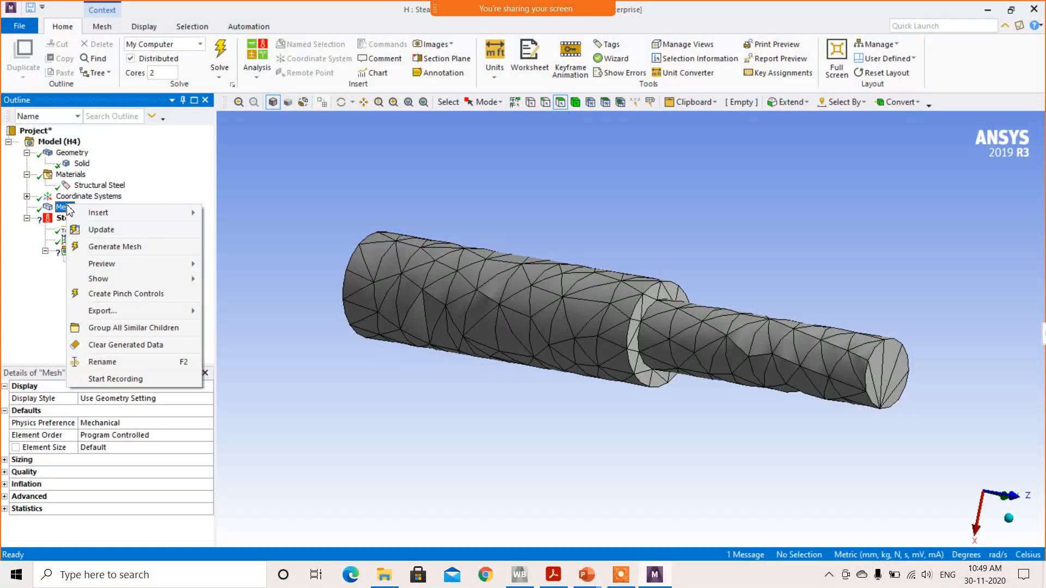
{"action": "mouse_move", "coordinate": [140, 216]}
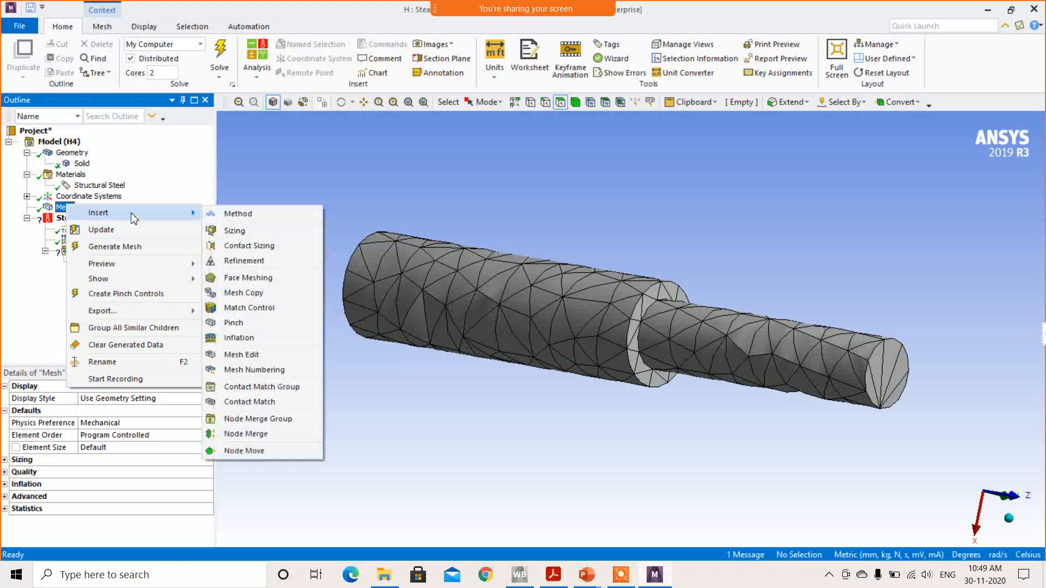
{"action": "left_click", "coordinate": [253, 214]}
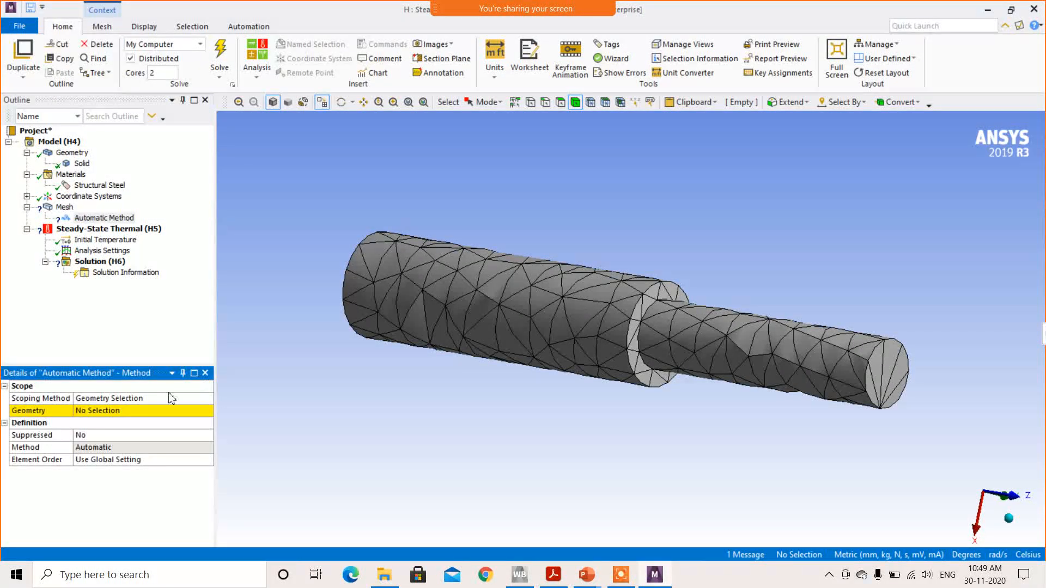
{"action": "left_click", "coordinate": [507, 296]}
{"action": "left_click", "coordinate": [99, 412]}
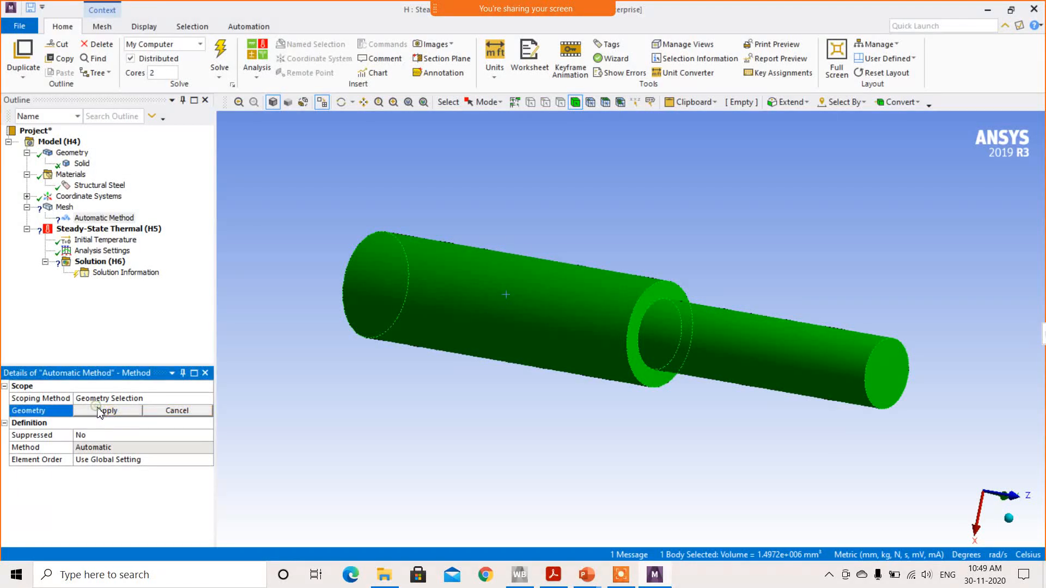
{"action": "left_click", "coordinate": [164, 411]}
{"action": "left_click", "coordinate": [157, 449]}
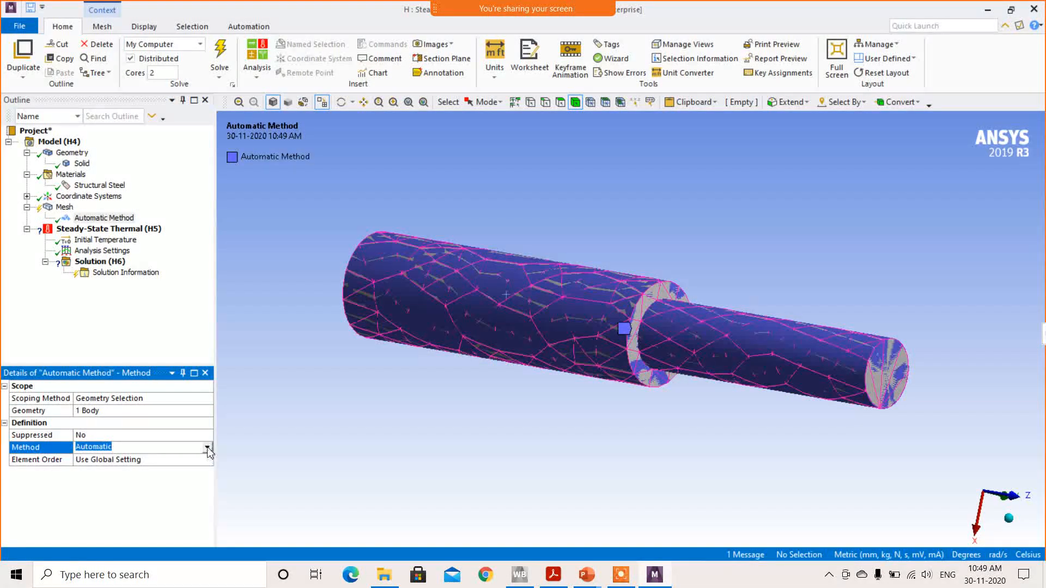
{"action": "left_click", "coordinate": [207, 448]}
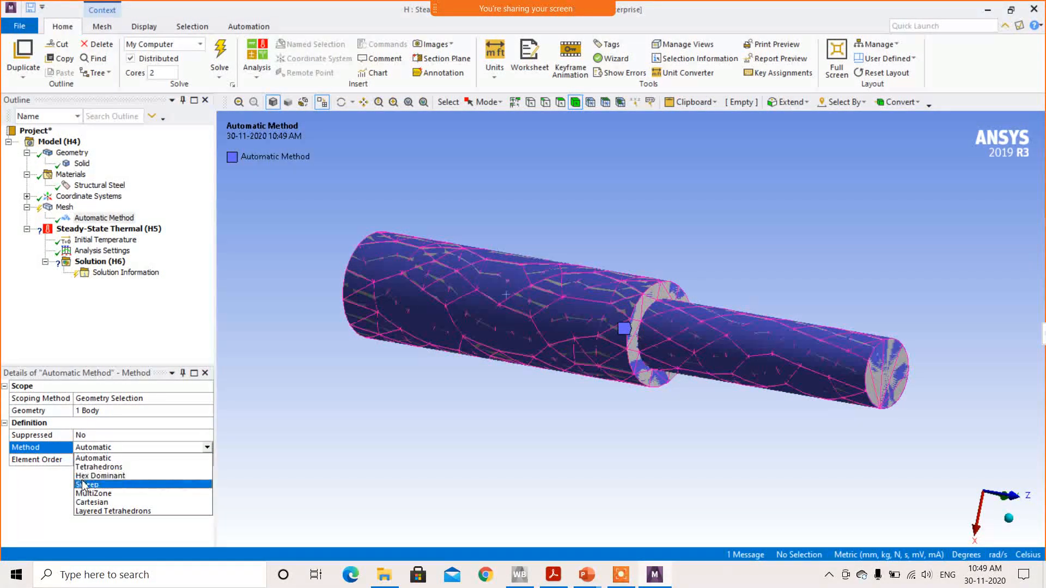
{"action": "left_click", "coordinate": [109, 477]}
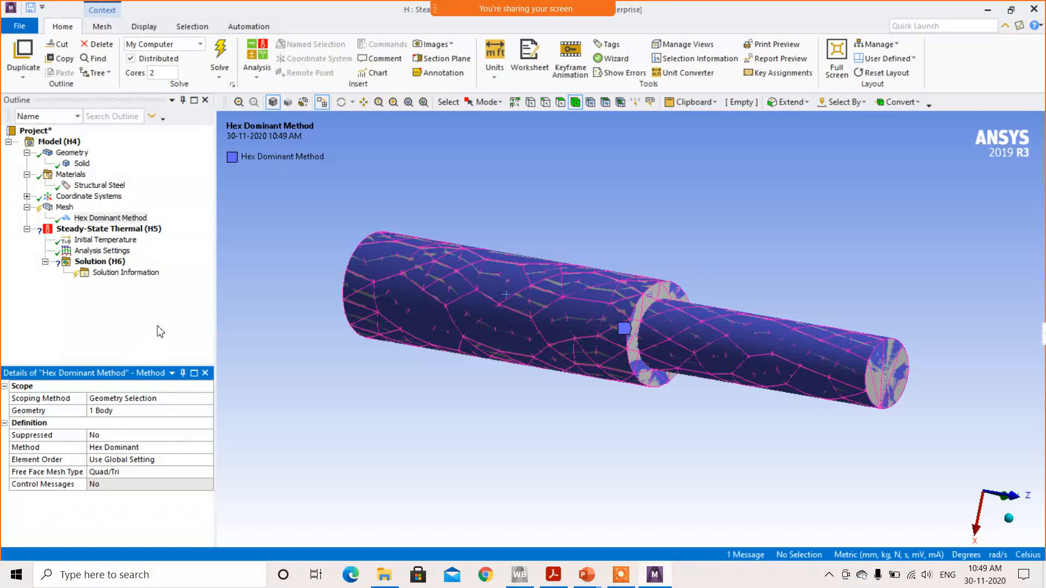
- Update the mesh with the Hex Dominant method and inspect the resulting elements on the cylinder
{"action": "right_click", "coordinate": [65, 207]}
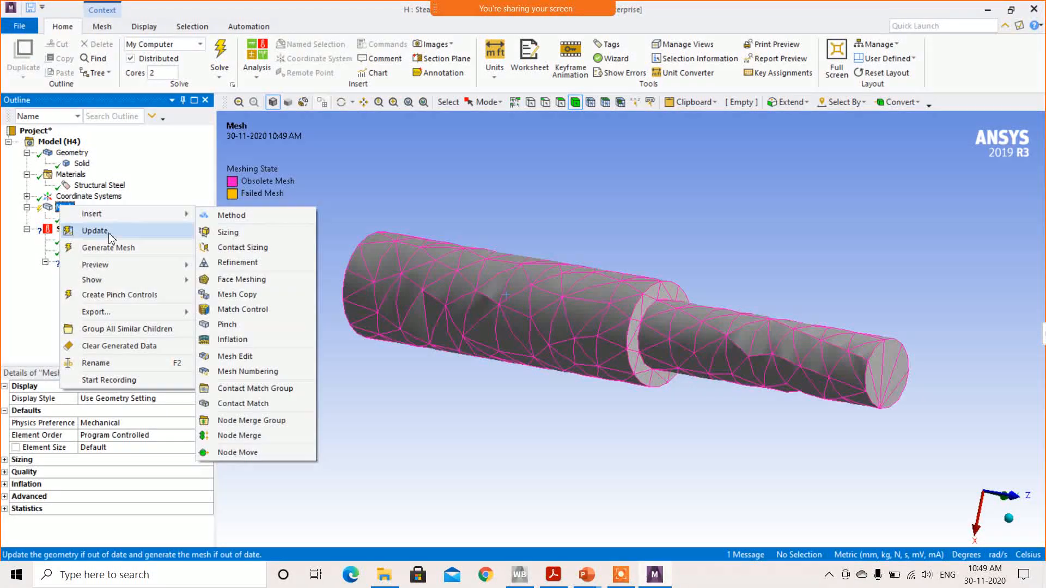
{"action": "left_click", "coordinate": [110, 235]}
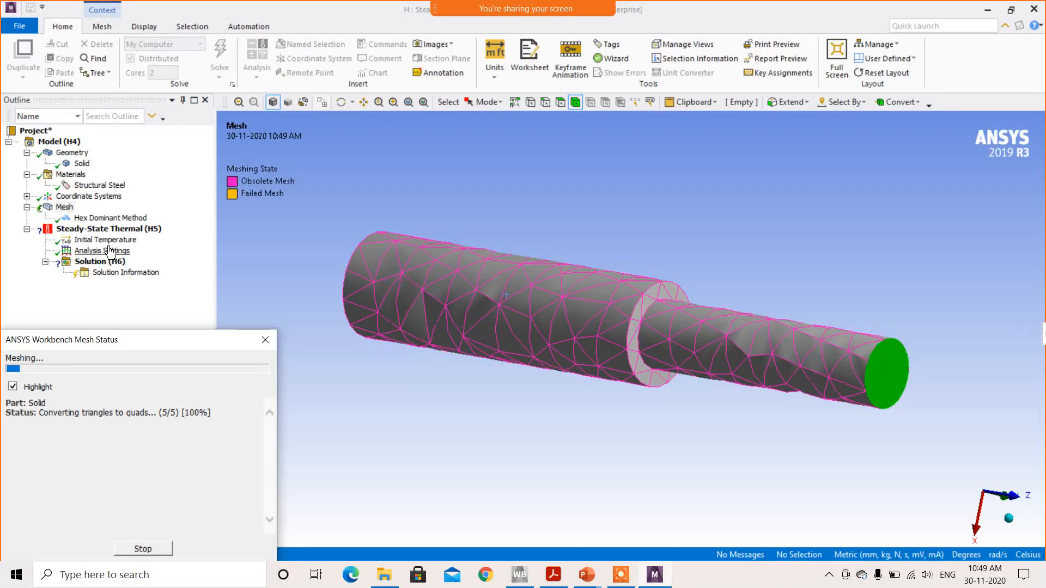
{"action": "left_click", "coordinate": [601, 414]}
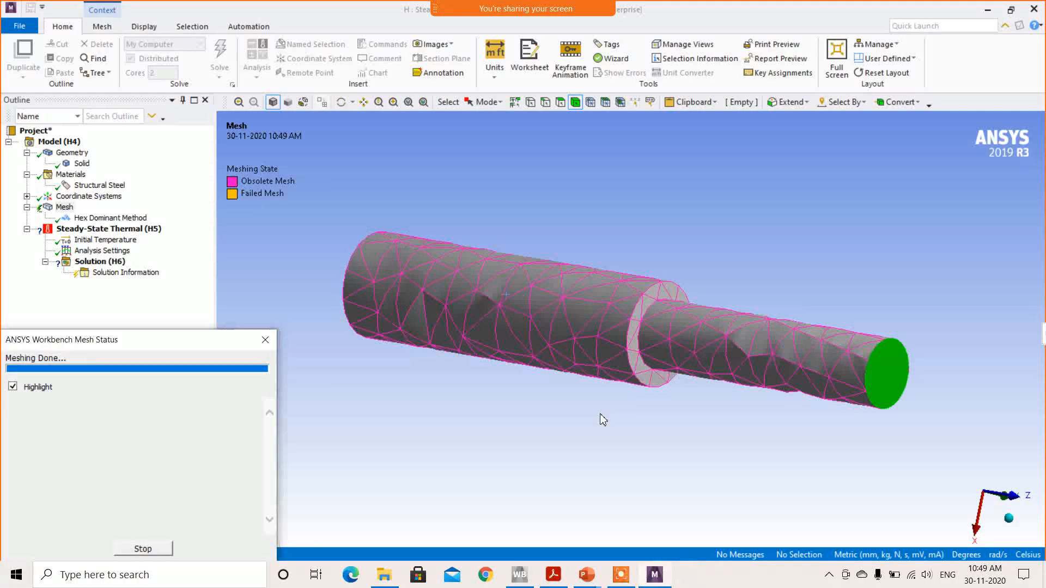
{"action": "left_click_drag", "start_coordinate": [602, 349], "coordinate": [632, 355]}
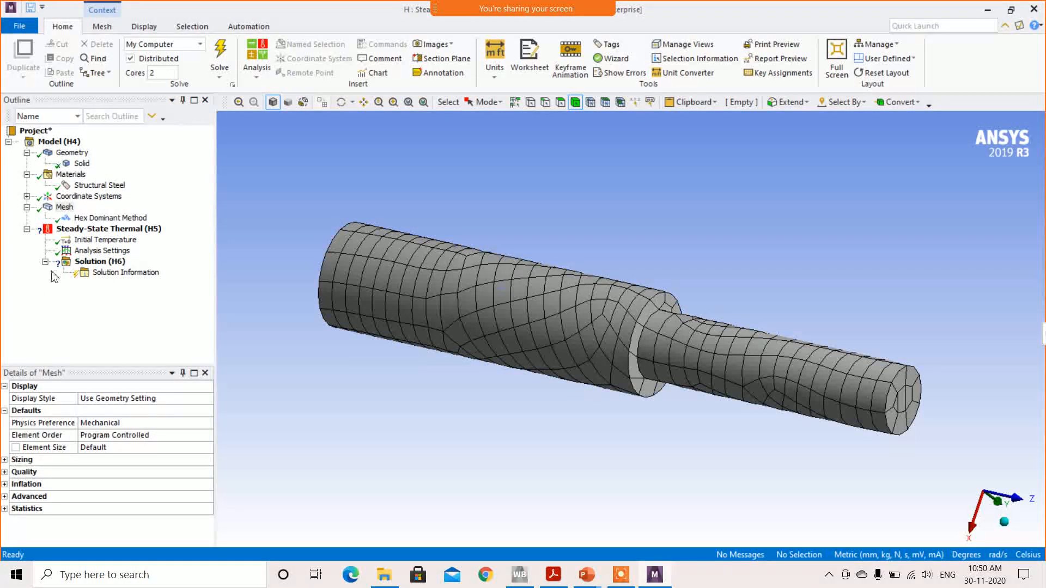
- Change the mesh method on the cylinder body from Hex Dominant to Sweep
{"action": "left_click", "coordinate": [92, 218]}
{"action": "right_click", "coordinate": [94, 219]}
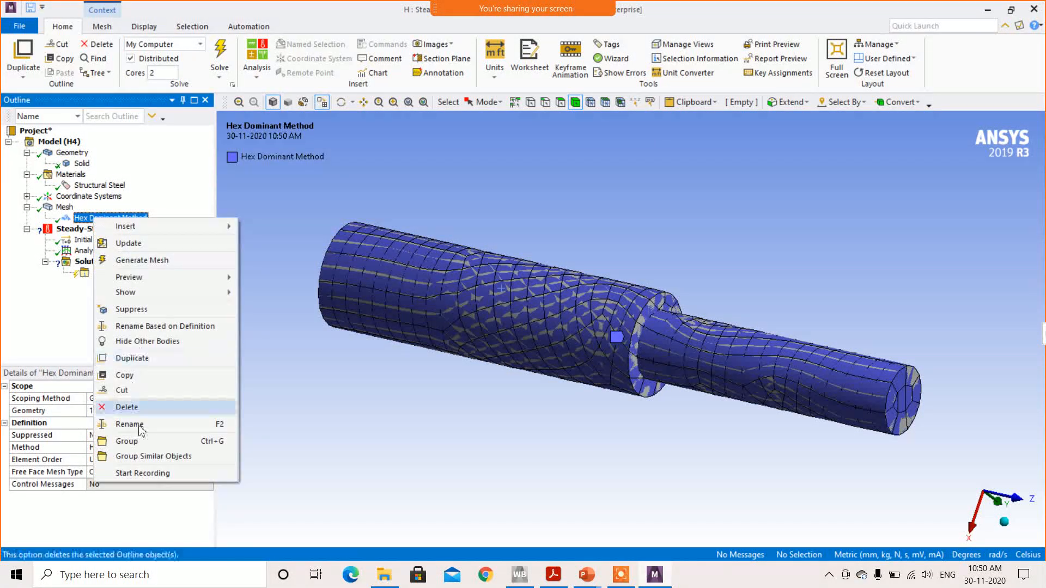
{"action": "left_click", "coordinate": [73, 221]}
{"action": "left_click", "coordinate": [157, 450]}
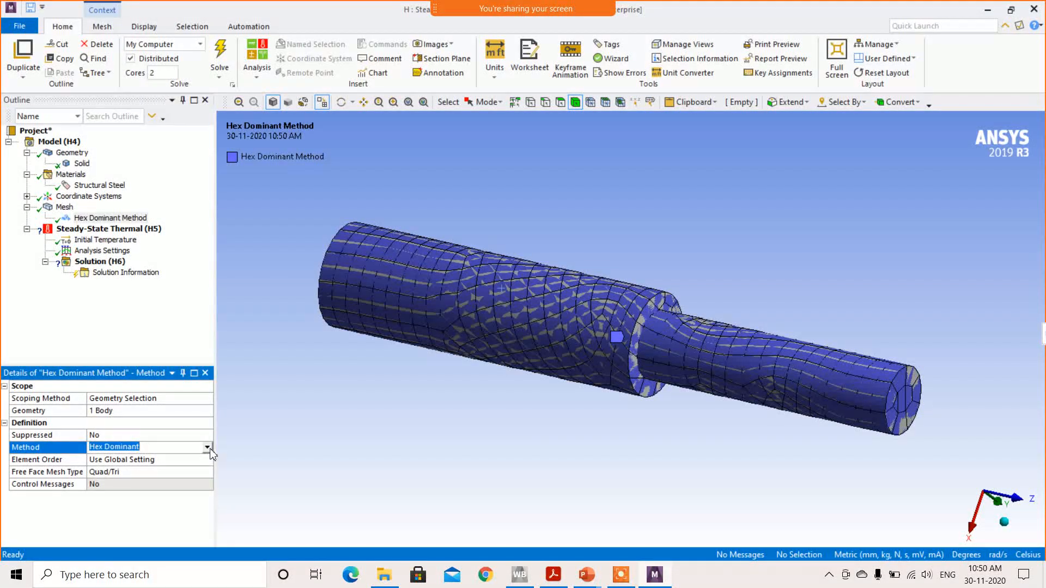
{"action": "left_click", "coordinate": [207, 447]}
{"action": "left_click", "coordinate": [126, 487]}
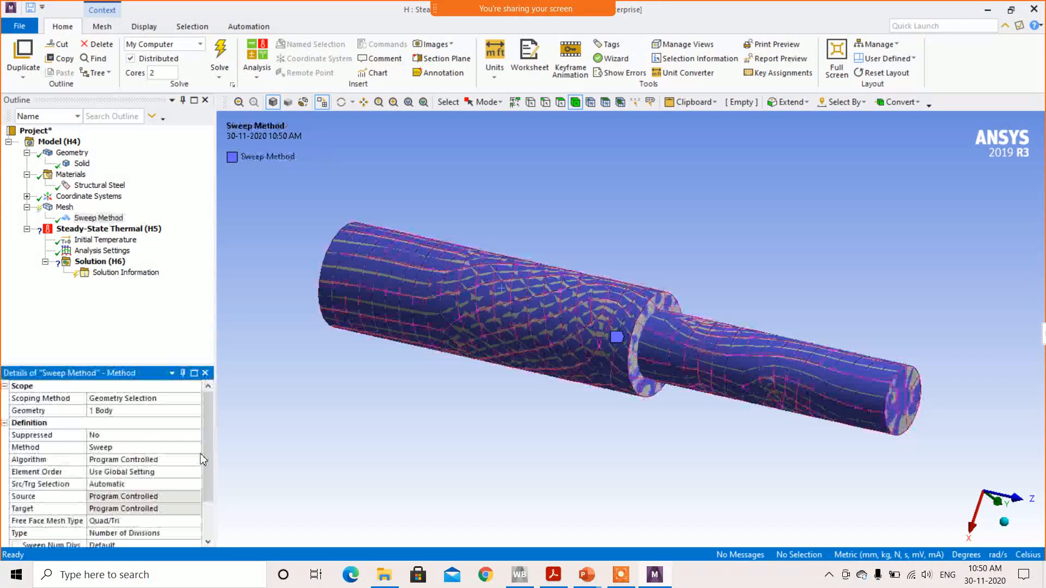
- Set the sweep method's algorithm to Axisymmetric for the stepped cylinder body
{"action": "scroll", "coordinate": [203, 430], "scroll_direction": "down", "scroll_amount": 2}
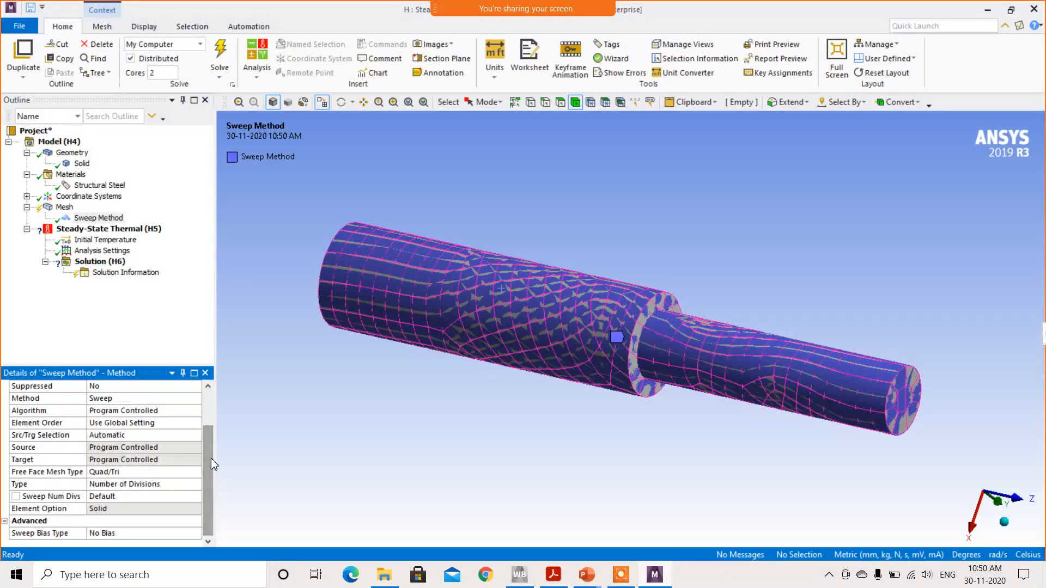
{"action": "left_click", "coordinate": [141, 412]}
{"action": "left_click", "coordinate": [196, 412]}
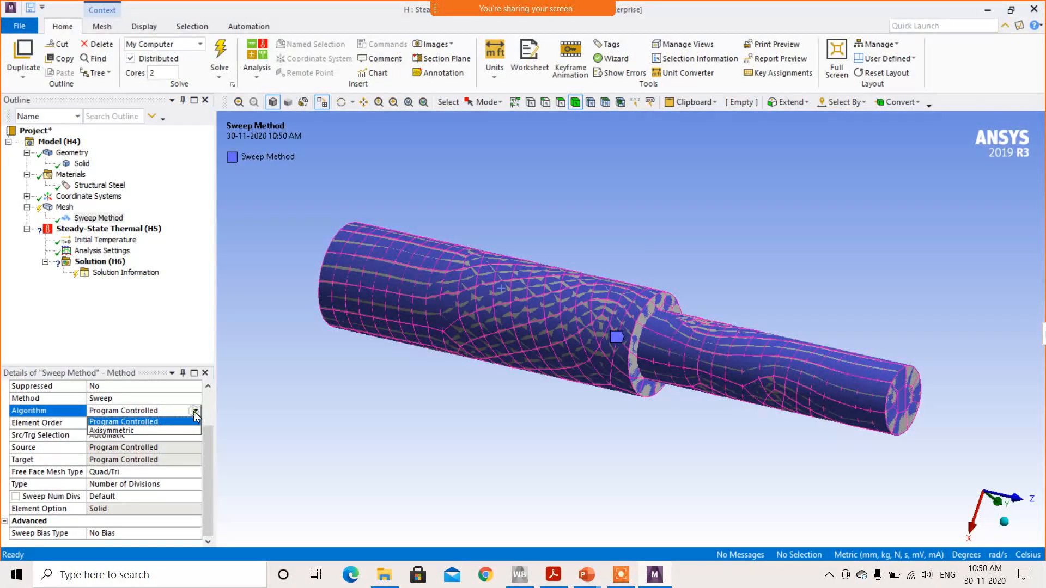
{"action": "left_click", "coordinate": [172, 431]}
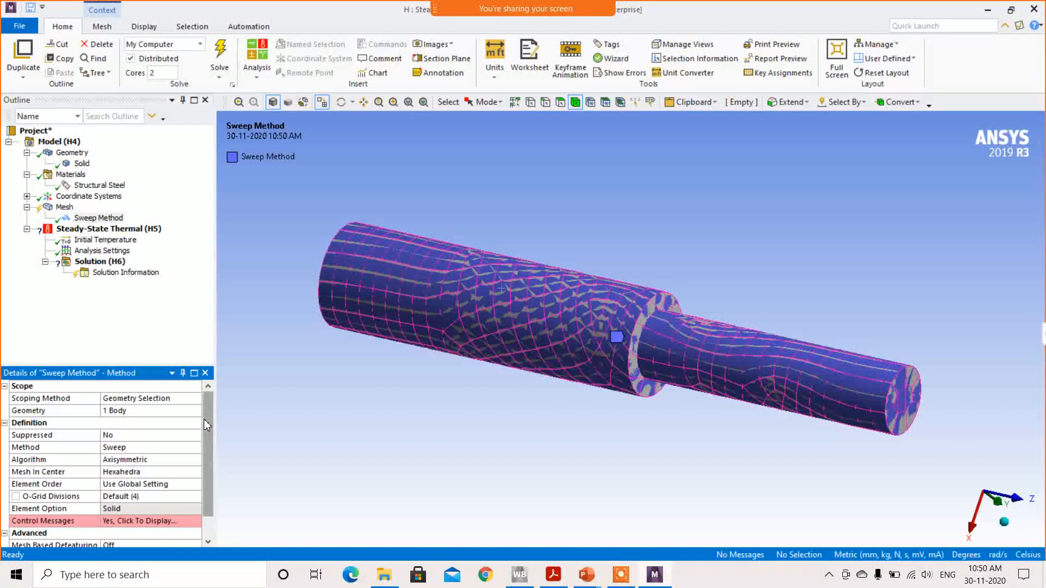
- Set the sweep method's element order to Linear and its O-grid divisions to 10, keeping hexahedra in the center
{"action": "left_click", "coordinate": [156, 471]}
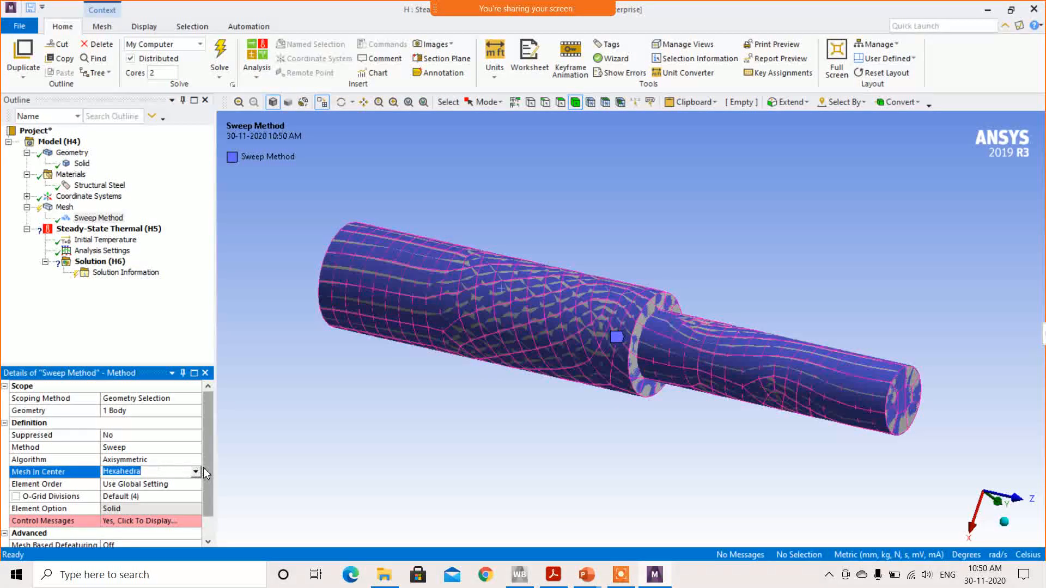
{"action": "scroll", "coordinate": [206, 472], "scroll_direction": "down", "scroll_amount": 1}
{"action": "left_click", "coordinate": [169, 460]}
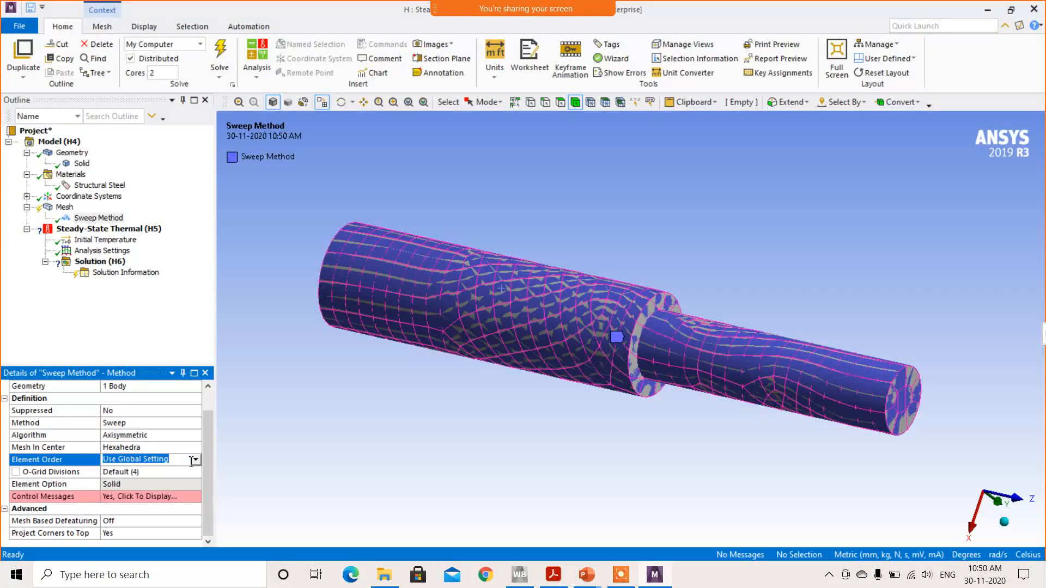
{"action": "left_click", "coordinate": [195, 460]}
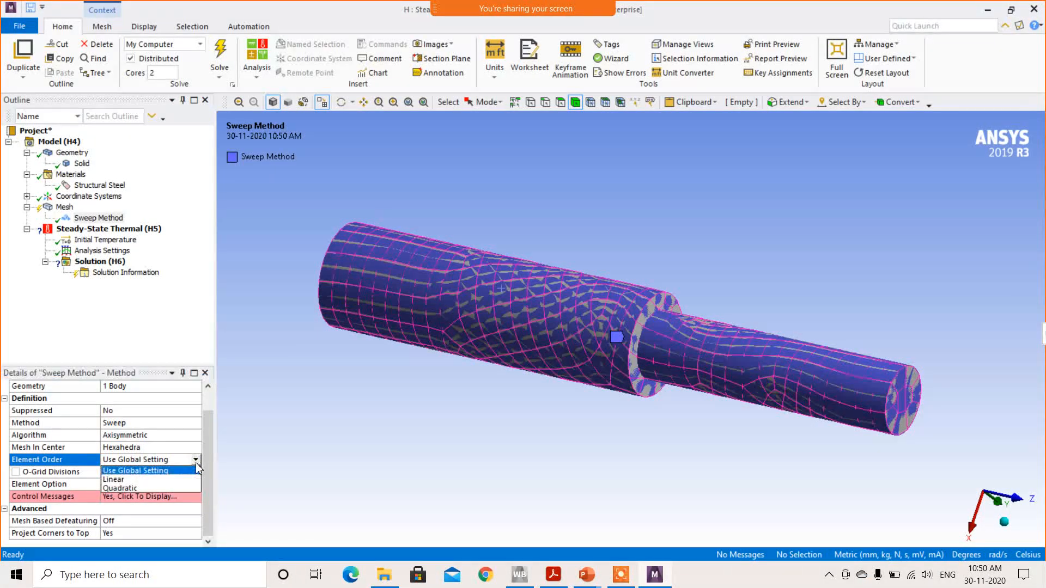
{"action": "left_click", "coordinate": [124, 482]}
{"action": "scroll", "coordinate": [206, 467], "scroll_direction": "down", "scroll_amount": 1}
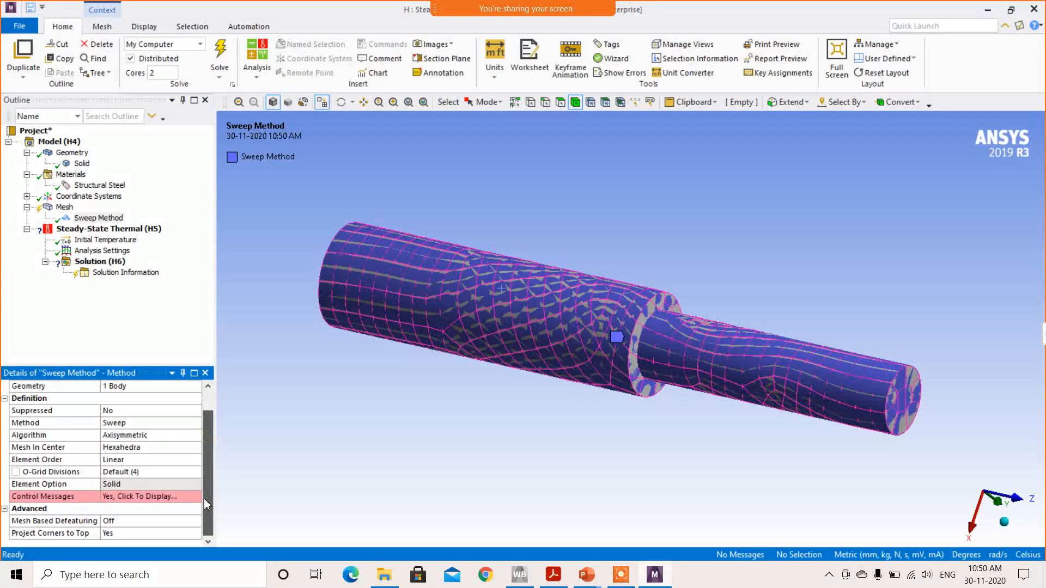
{"action": "left_click", "coordinate": [130, 475]}
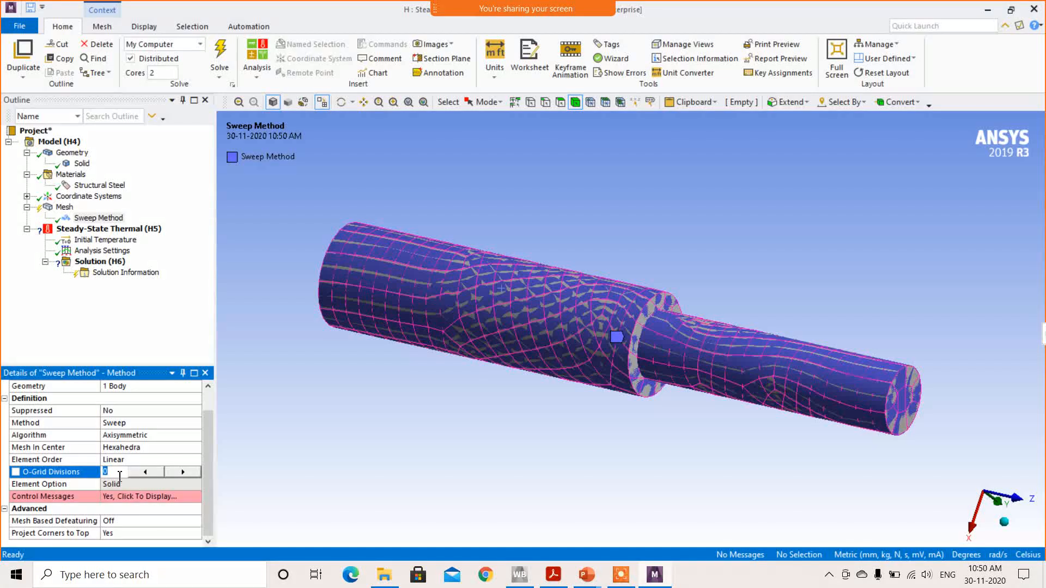
{"action": "key", "text": "Return"}
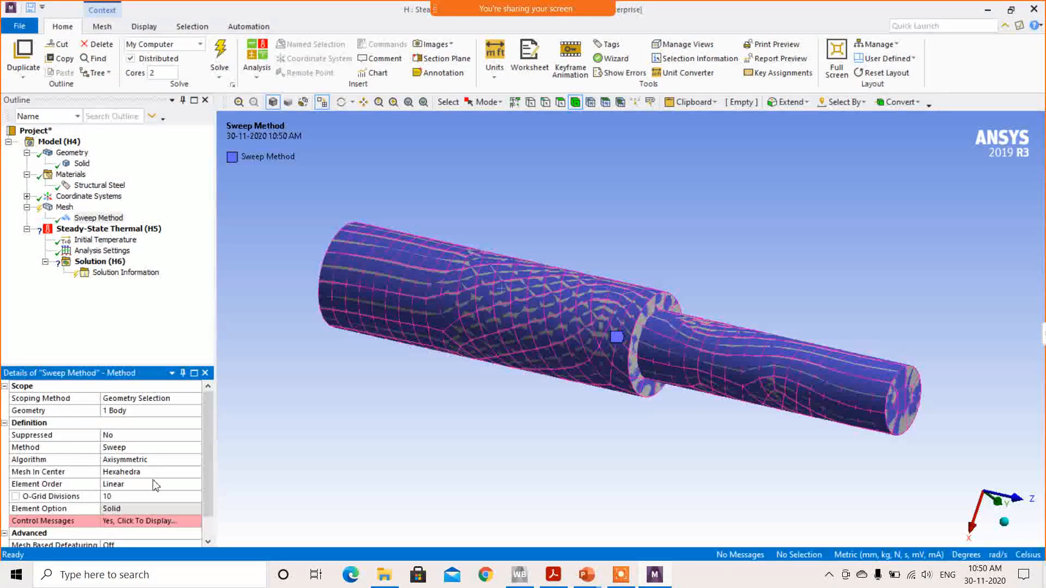
{"action": "left_click_drag", "start_coordinate": [210, 456], "coordinate": [210, 498]}
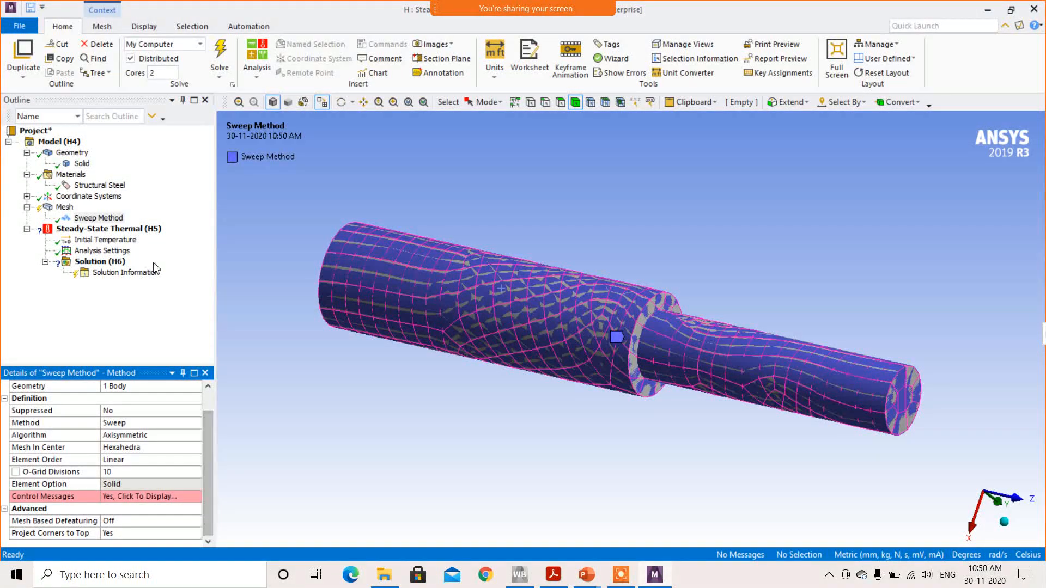
- Generate the mesh on the stepped cylinder with the axisymmetric sweep settings
{"action": "left_click", "coordinate": [65, 207]}
{"action": "right_click", "coordinate": [67, 208]}
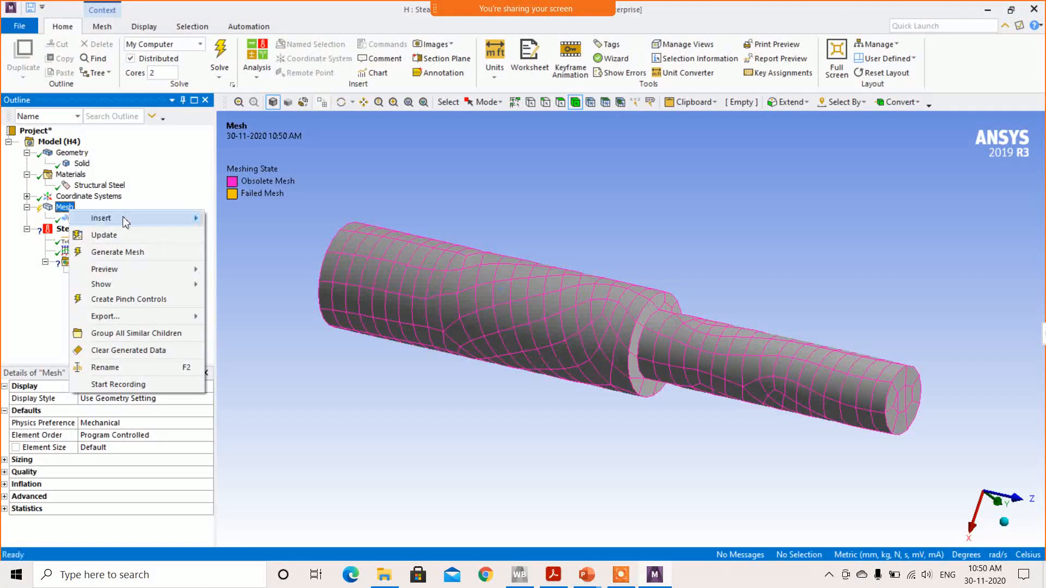
{"action": "left_click", "coordinate": [117, 252]}
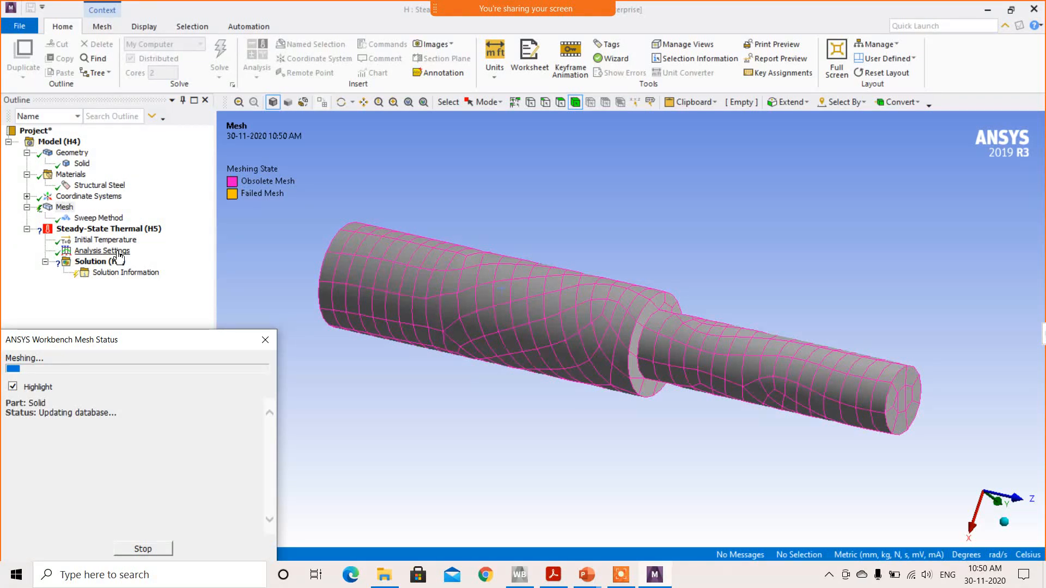
- Examine the O-grid element pattern from the front and on the larger cylinder's end face
{"action": "mouse_move", "coordinate": [583, 292]}
{"action": "middle_mouse_down"}
{"action": "mouse_move", "coordinate": [545, 332]}
{"action": "mouse_move", "coordinate": [534, 322]}
{"action": "mouse_move", "coordinate": [523, 362]}
{"action": "middle_mouse_up"}
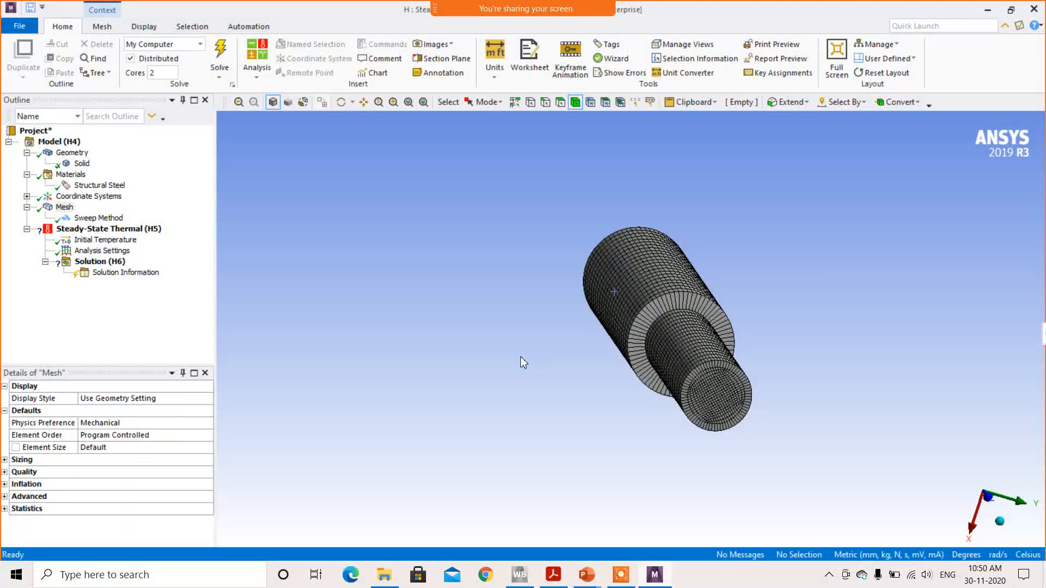
{"action": "right_click", "coordinate": [377, 300]}
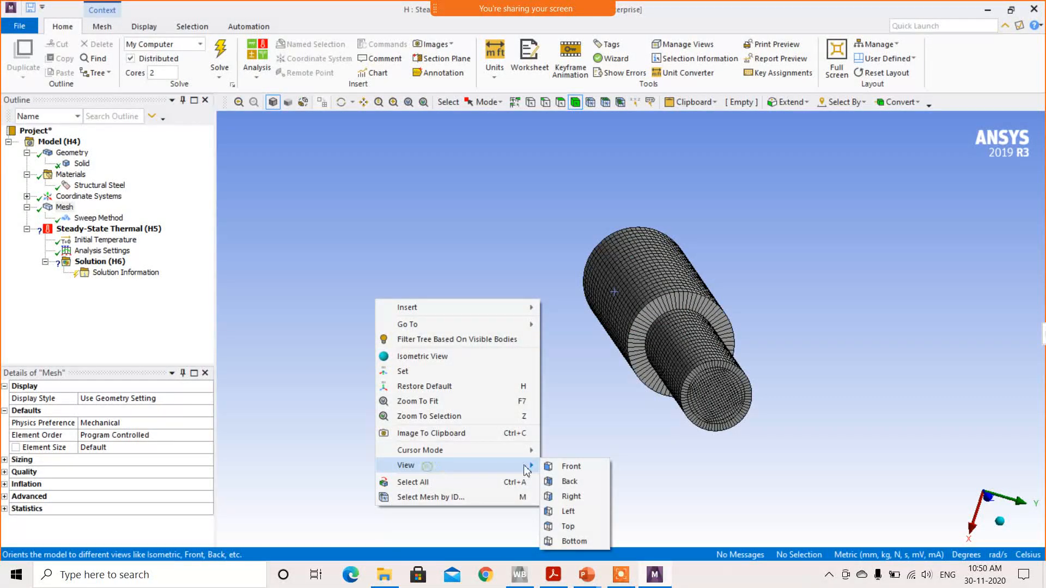
{"action": "left_click", "coordinate": [563, 469]}
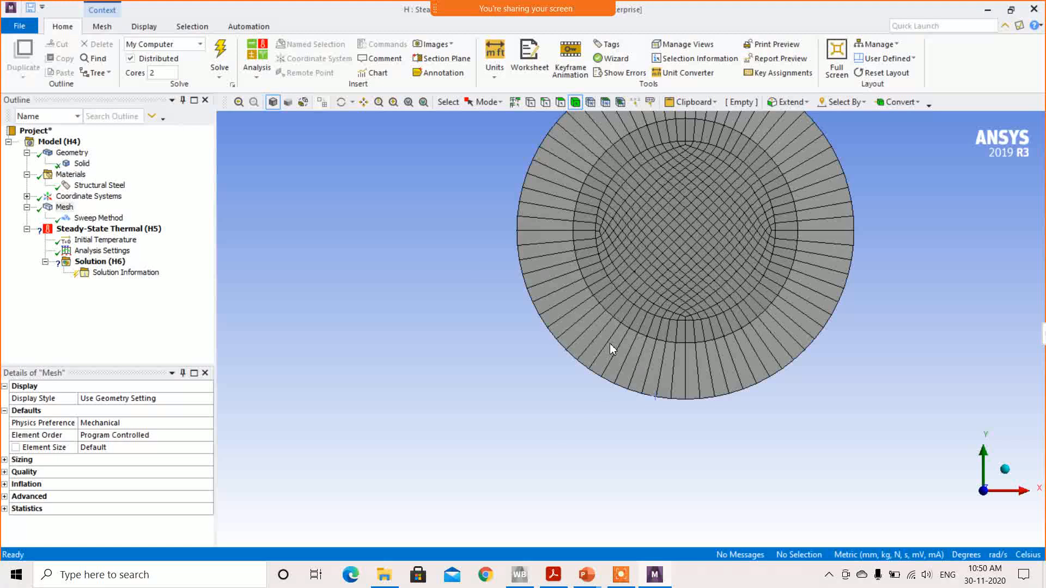
{"action": "scroll", "coordinate": [610, 343], "scroll_direction": "down", "scroll_amount": 3}
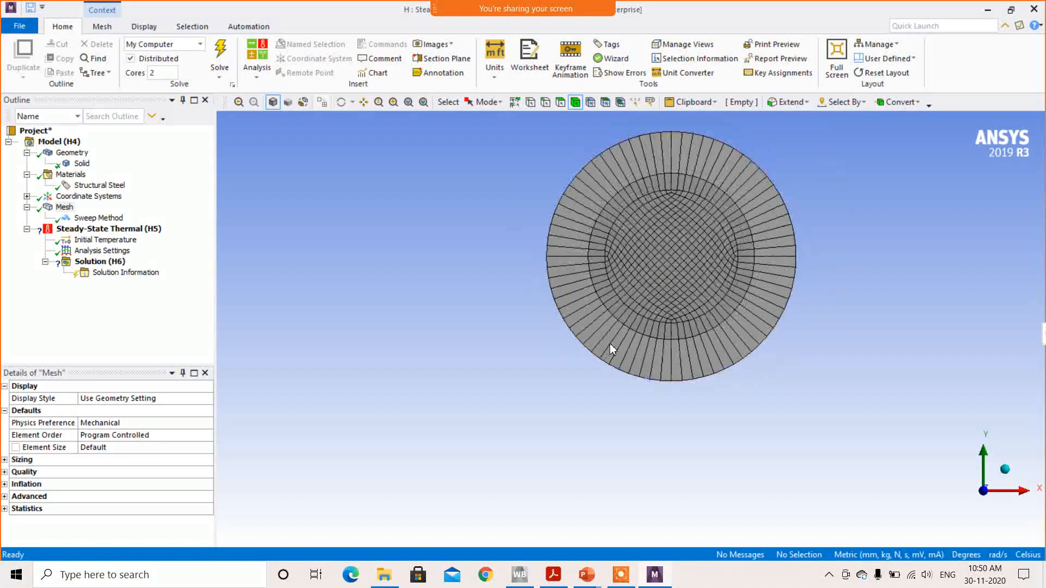
{"action": "middle_click_drag", "start_coordinate": [485, 327], "coordinate": [583, 367]}
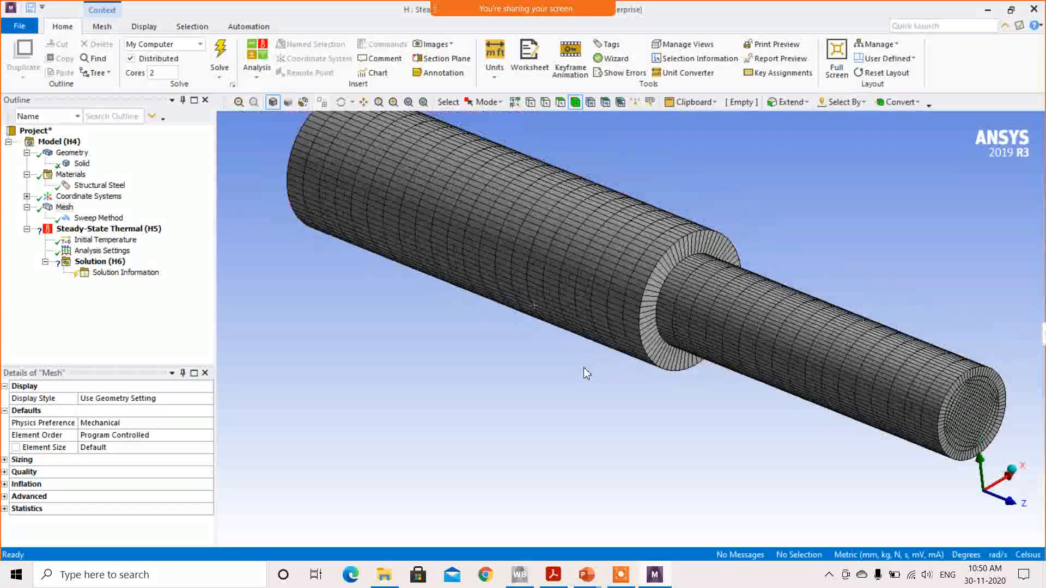
{"action": "middle_click_drag", "start_coordinate": [494, 341], "coordinate": [770, 364]}
{"action": "scroll", "coordinate": [619, 381], "scroll_direction": "up", "scroll_amount": 6}
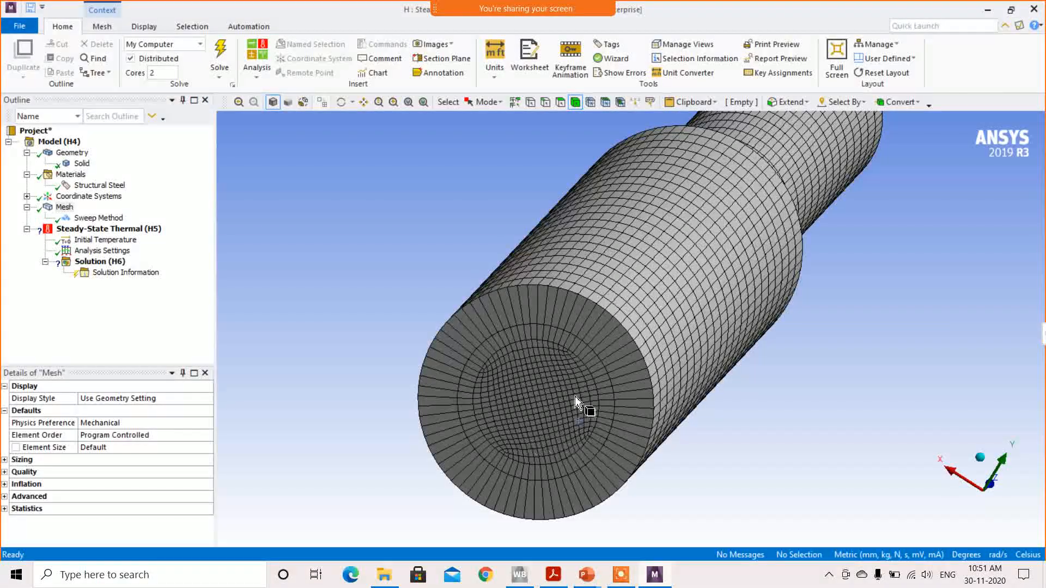
{"action": "middle_click_drag", "start_coordinate": [615, 401], "coordinate": [675, 384]}
{"action": "scroll", "coordinate": [675, 383], "scroll_direction": "down", "scroll_amount": 5}
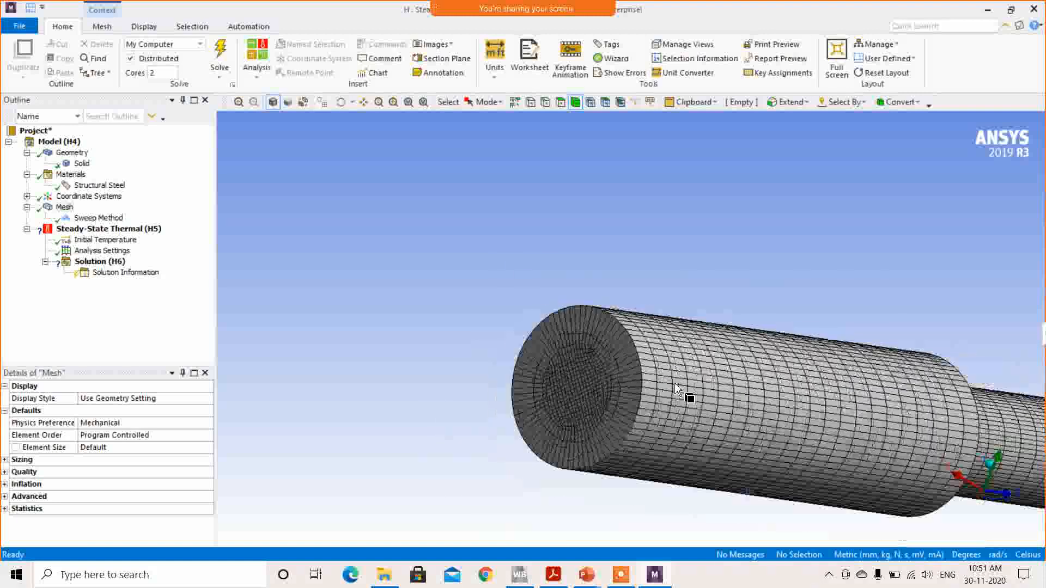
- Examine the swept elements along the smaller cylinder and at the shoulder, then in isometric view
{"action": "right_click", "coordinate": [475, 267]}
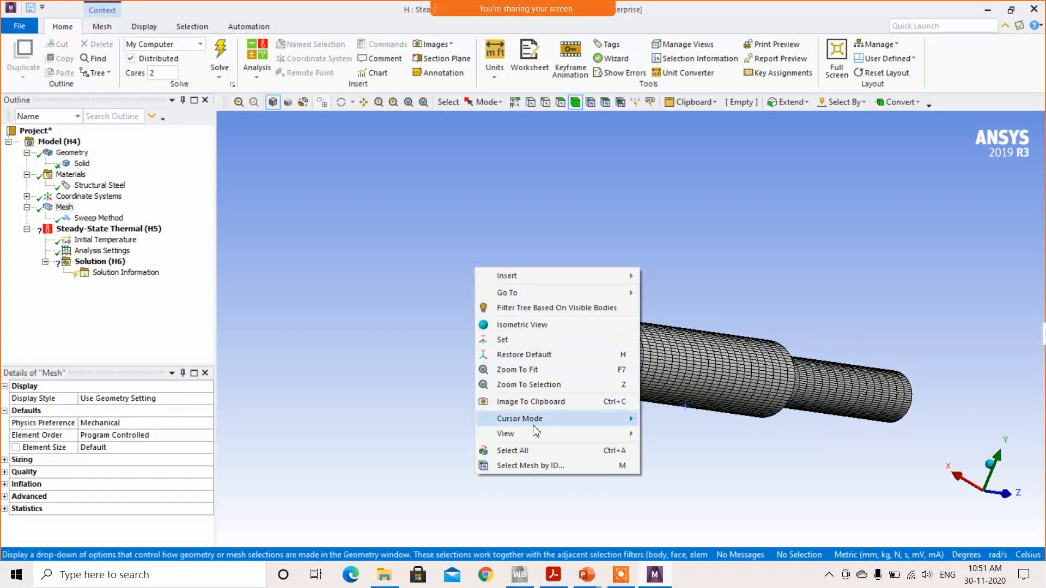
{"action": "mouse_move", "coordinate": [535, 435]}
{"action": "left_click", "coordinate": [671, 436]}
{"action": "middle_click_drag", "start_coordinate": [642, 425], "coordinate": [775, 369]}
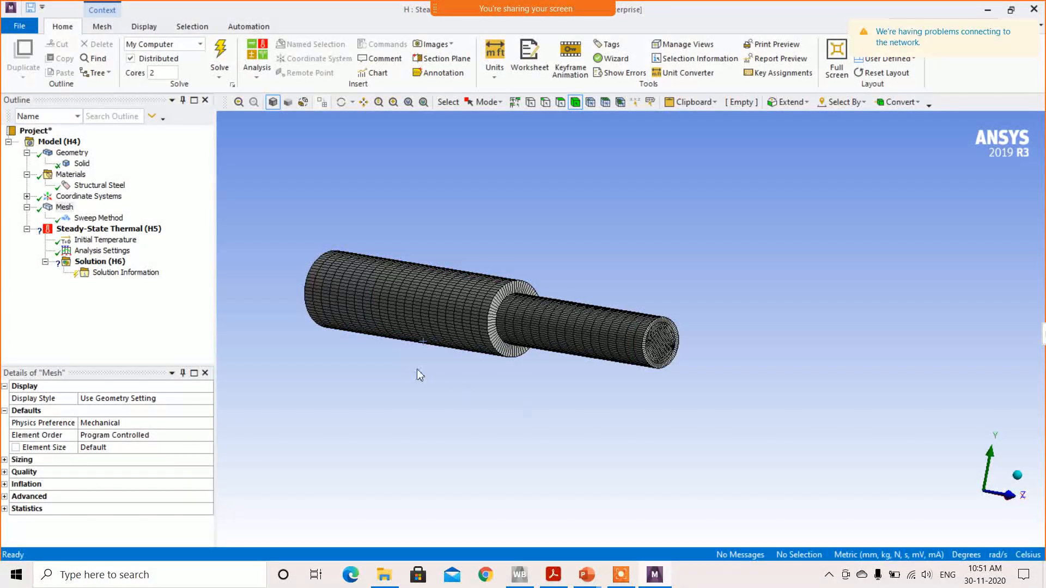
{"action": "scroll", "coordinate": [407, 359], "scroll_direction": "up", "scroll_amount": 6}
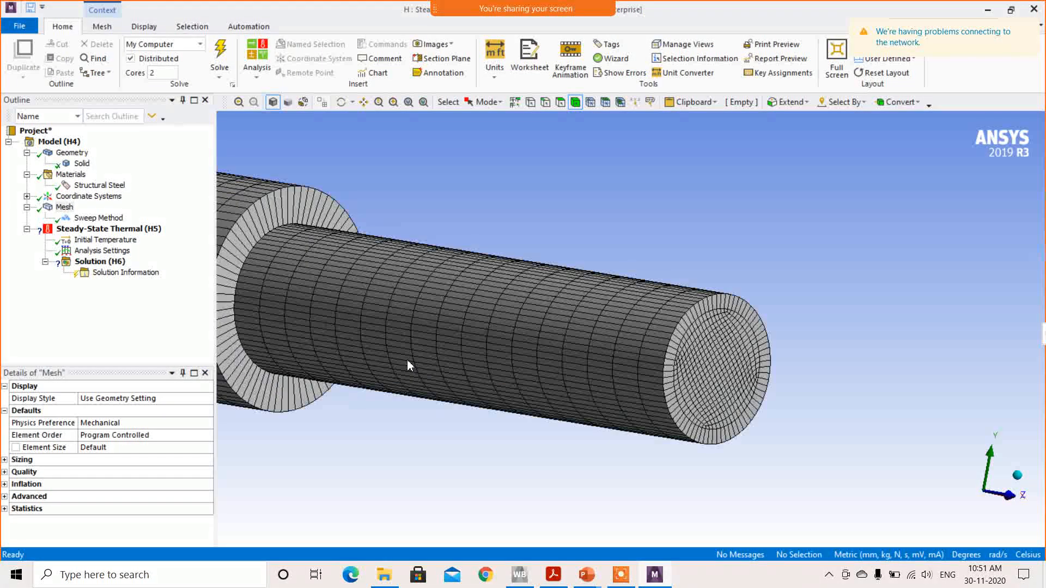
{"action": "scroll", "coordinate": [409, 361], "scroll_direction": "down", "scroll_amount": 6}
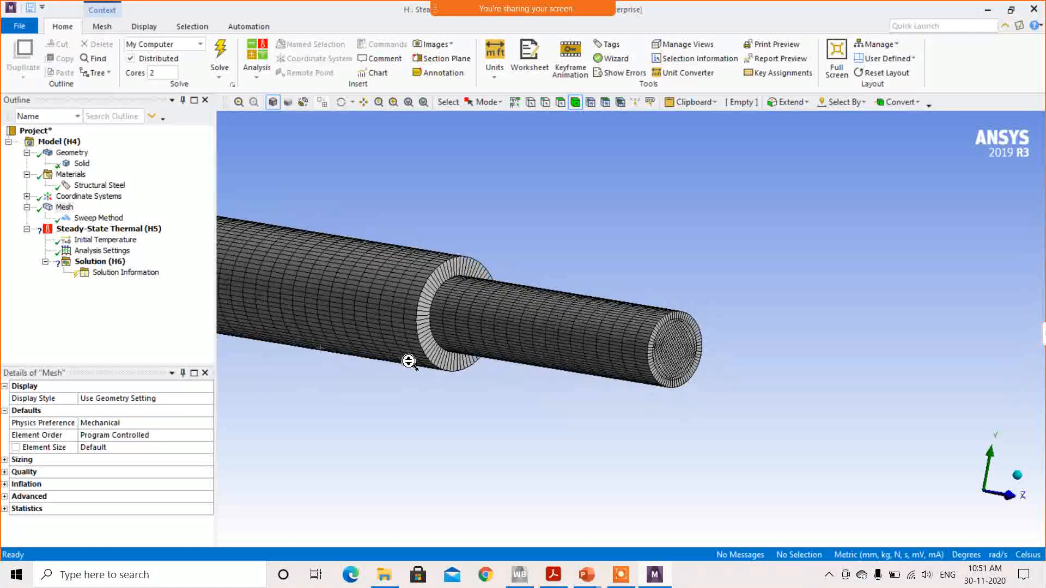
{"action": "right_click", "coordinate": [292, 198]}
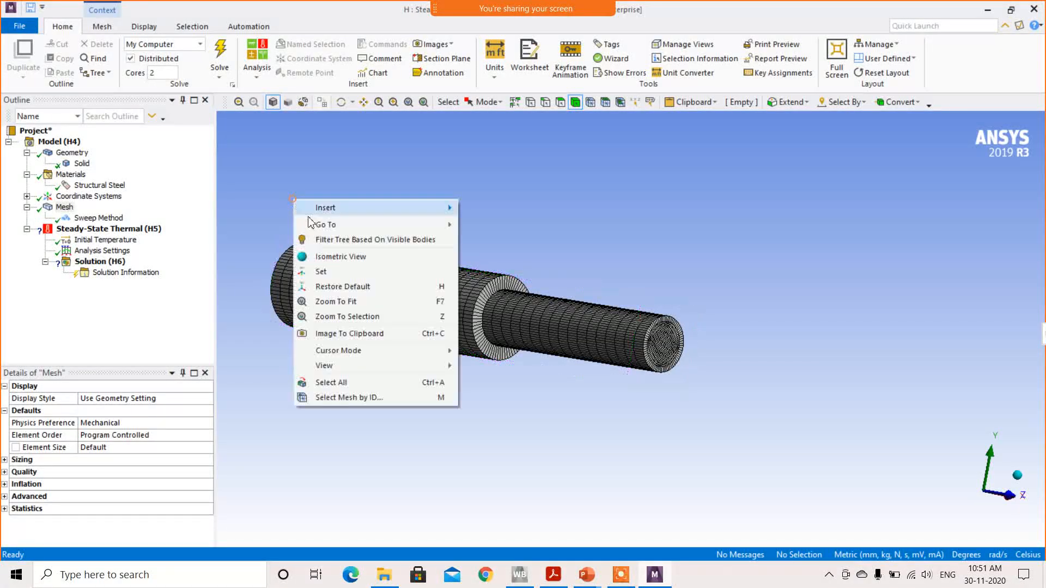
{"action": "left_click", "coordinate": [357, 369]}
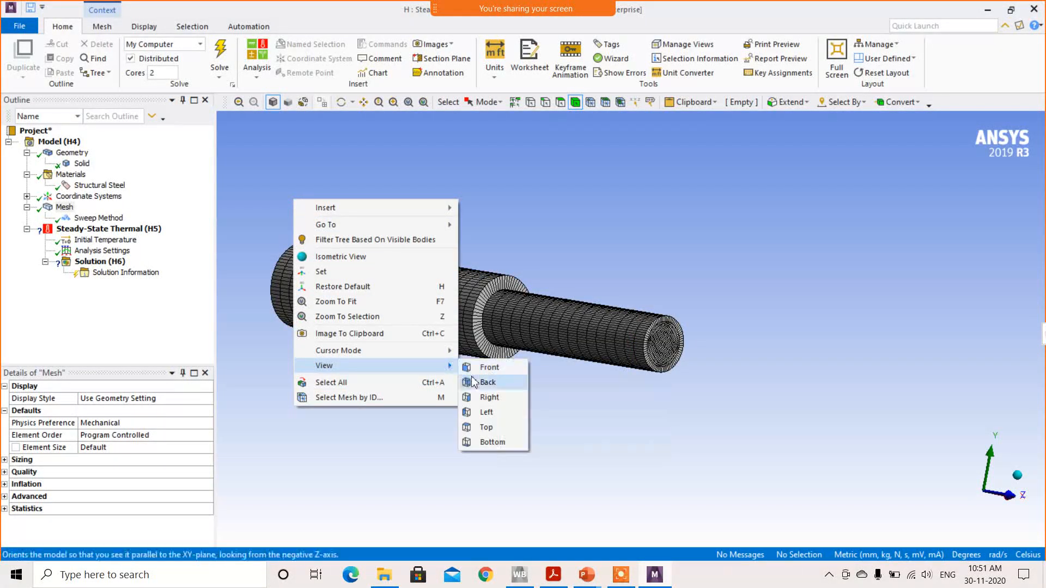
{"action": "left_click", "coordinate": [332, 258]}
{"action": "middle_click_drag", "start_coordinate": [587, 299], "coordinate": [1000, 255]}
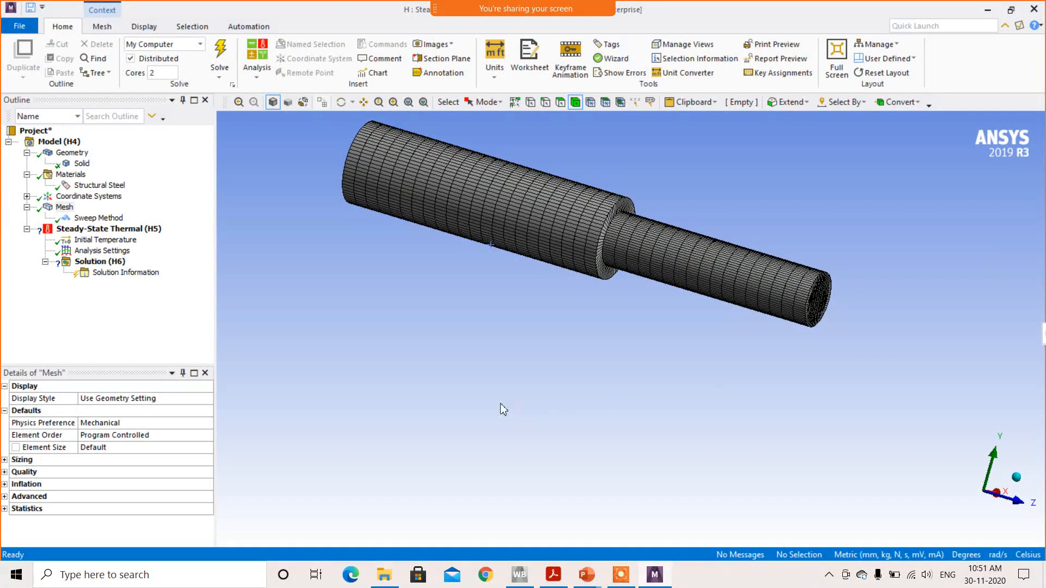
- Apply a temperature of 300 °C to the end face of the larger cylinder in the steady-state thermal analysis
{"action": "left_click", "coordinate": [92, 234]}
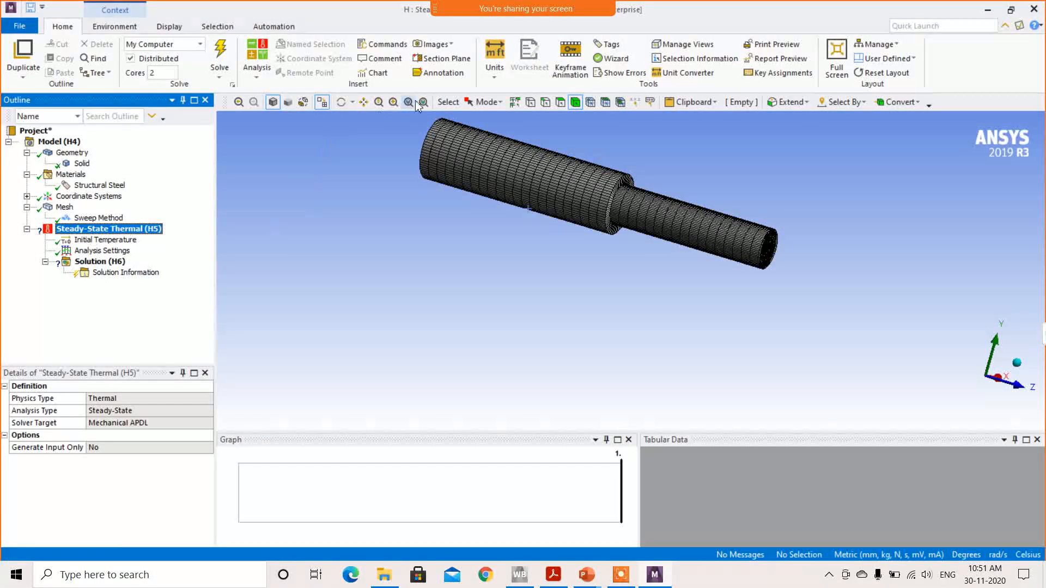
{"action": "left_click", "coordinate": [421, 102]}
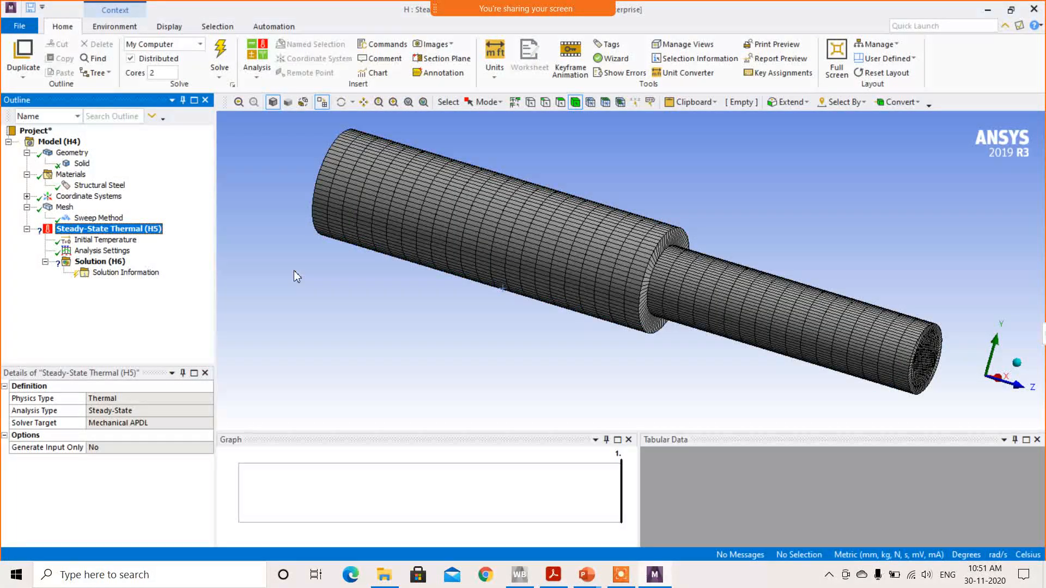
{"action": "middle_click_drag", "start_coordinate": [522, 331], "coordinate": [615, 368]}
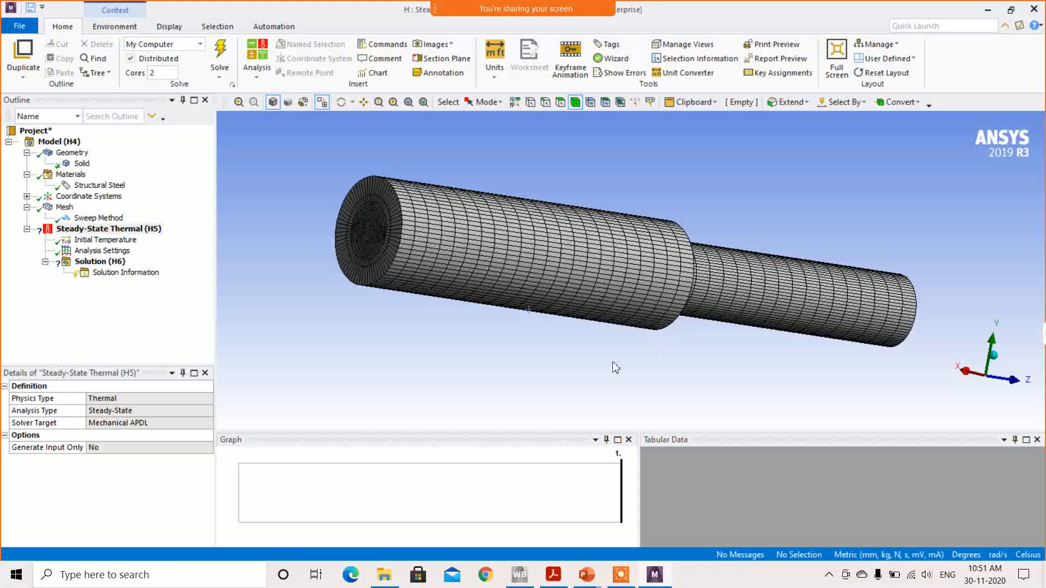
{"action": "left_click", "coordinate": [103, 229]}
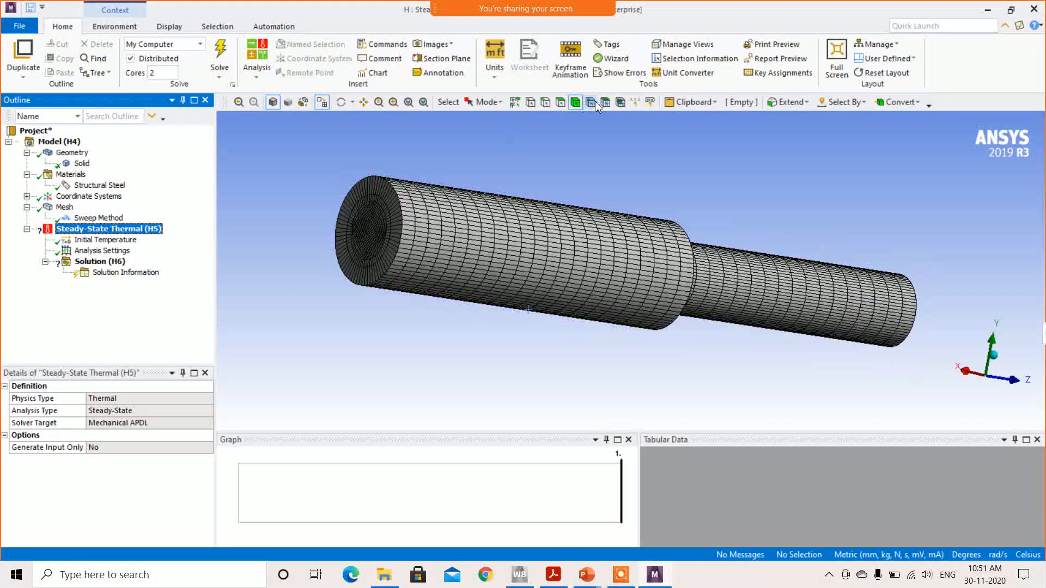
{"action": "left_click", "coordinate": [378, 234]}
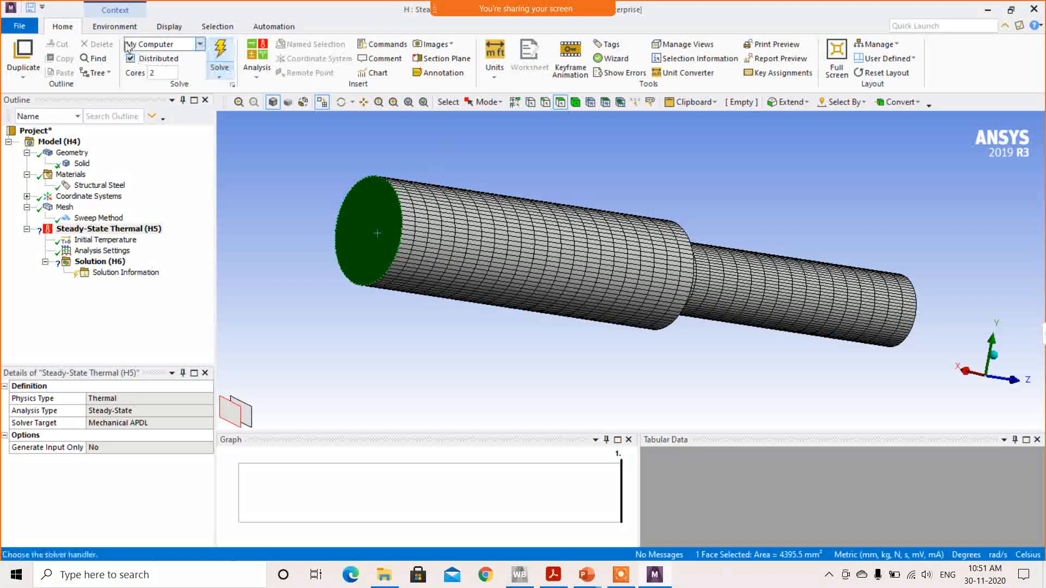
{"action": "left_click", "coordinate": [114, 26]}
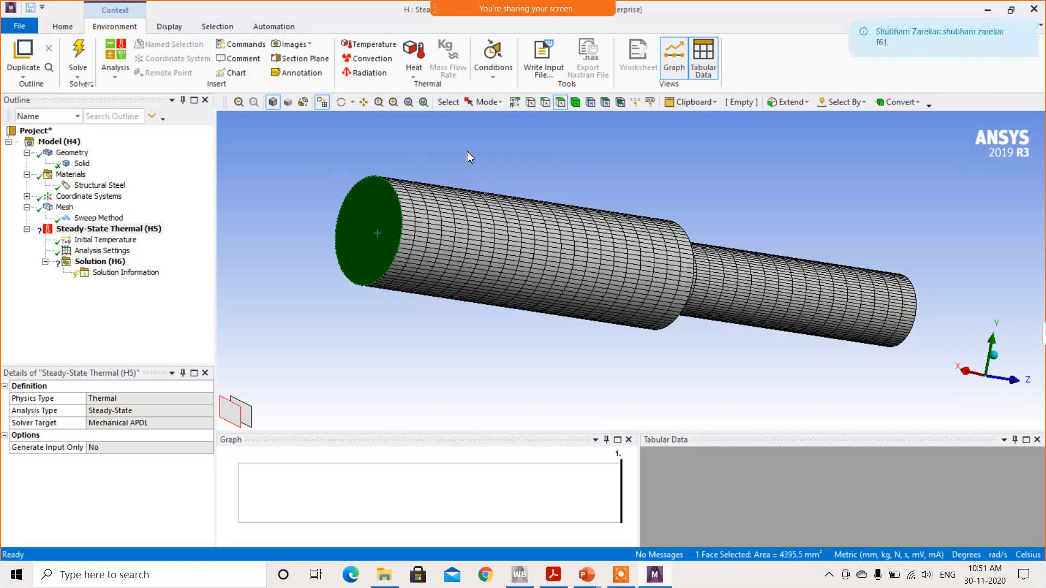
{"action": "left_click", "coordinate": [369, 45]}
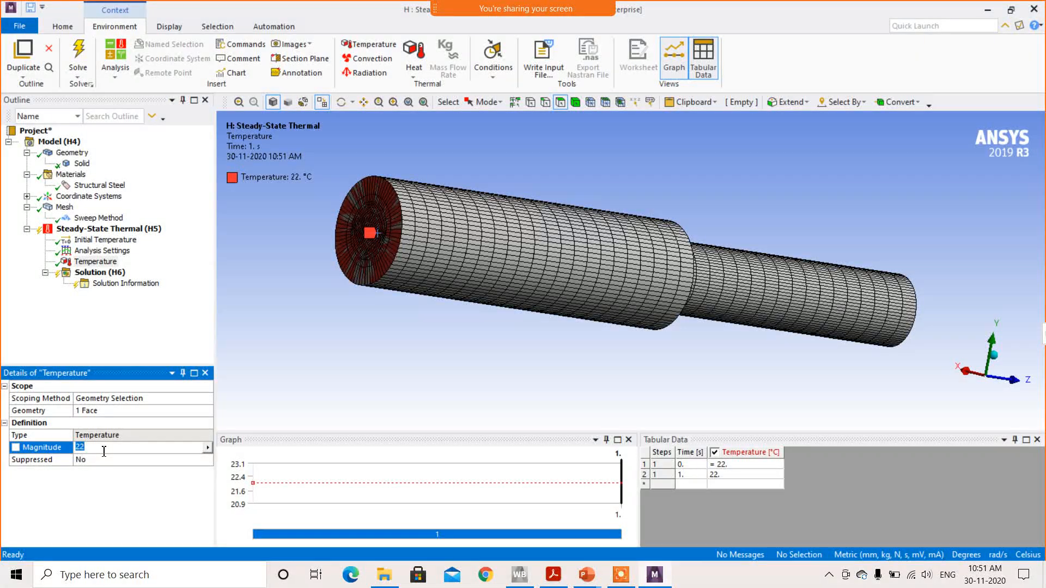
{"action": "type", "text": "300"}
{"action": "key", "text": "Return"}
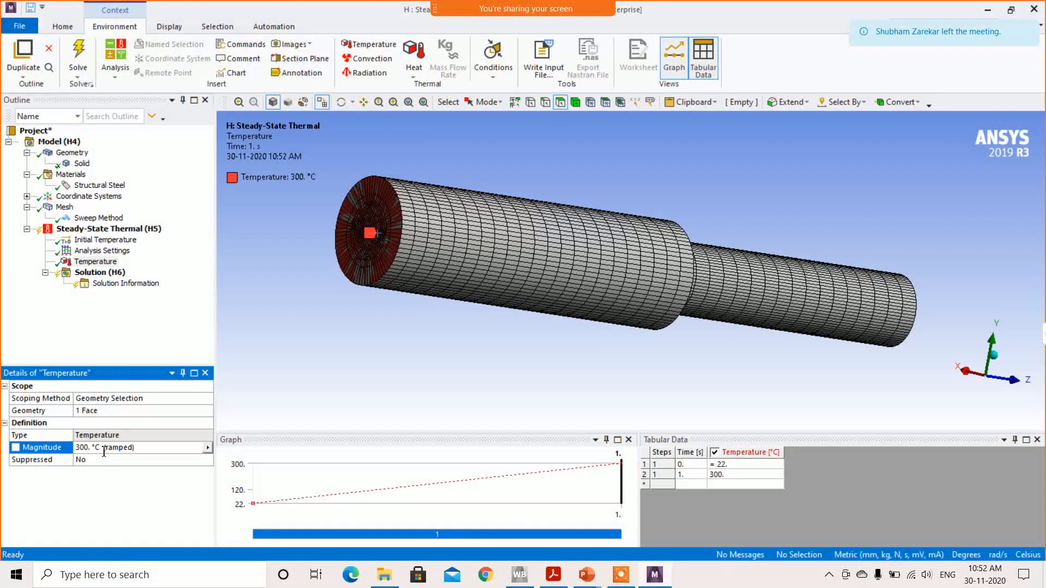
{"action": "middle_click_drag", "start_coordinate": [592, 328], "coordinate": [661, 334]}
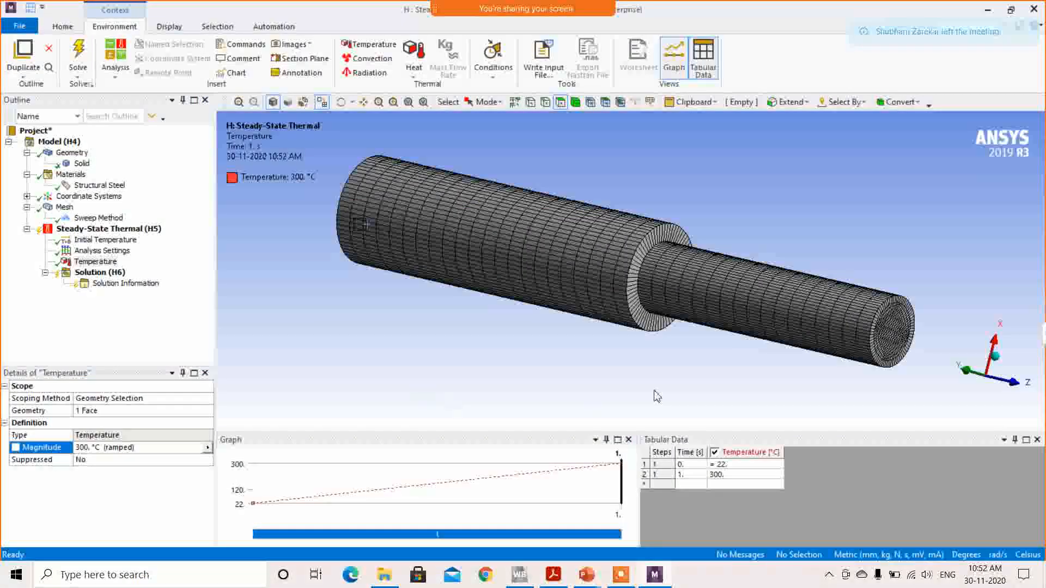
- Apply a temperature of 100 °C to the end face of the smaller cylinder
{"action": "left_click", "coordinate": [890, 346]}
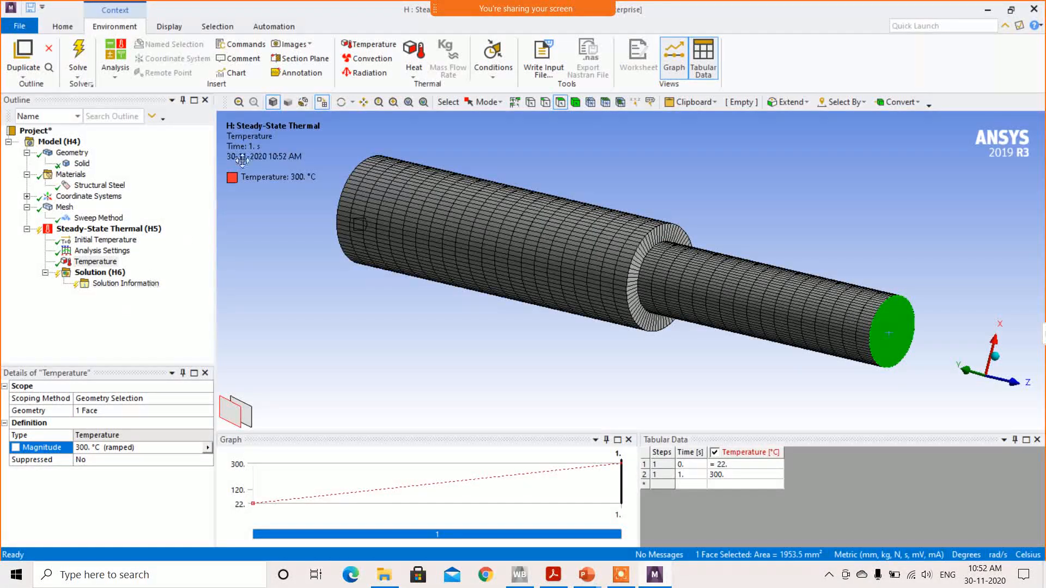
{"action": "left_click", "coordinate": [368, 44]}
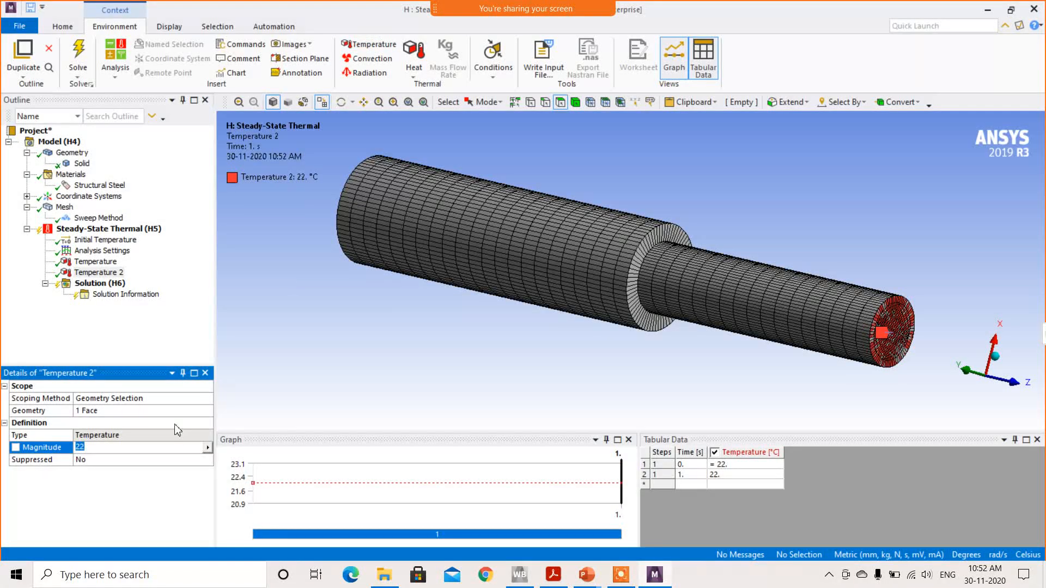
{"action": "key", "text": "Return"}
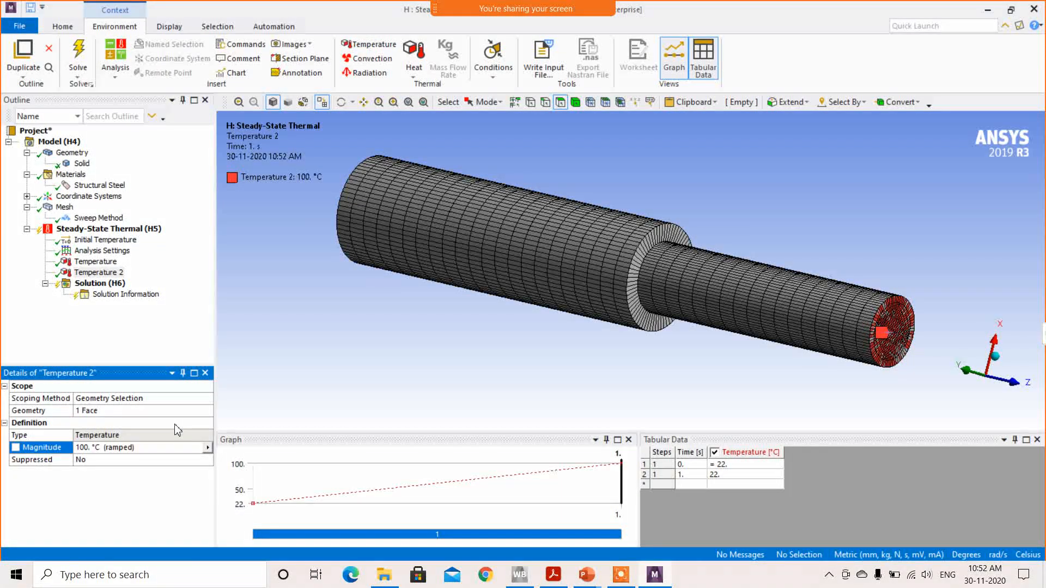
- Add Temperature and Total Heat Flux results for all bodies to the steady-state thermal solution
{"action": "left_click", "coordinate": [102, 284]}
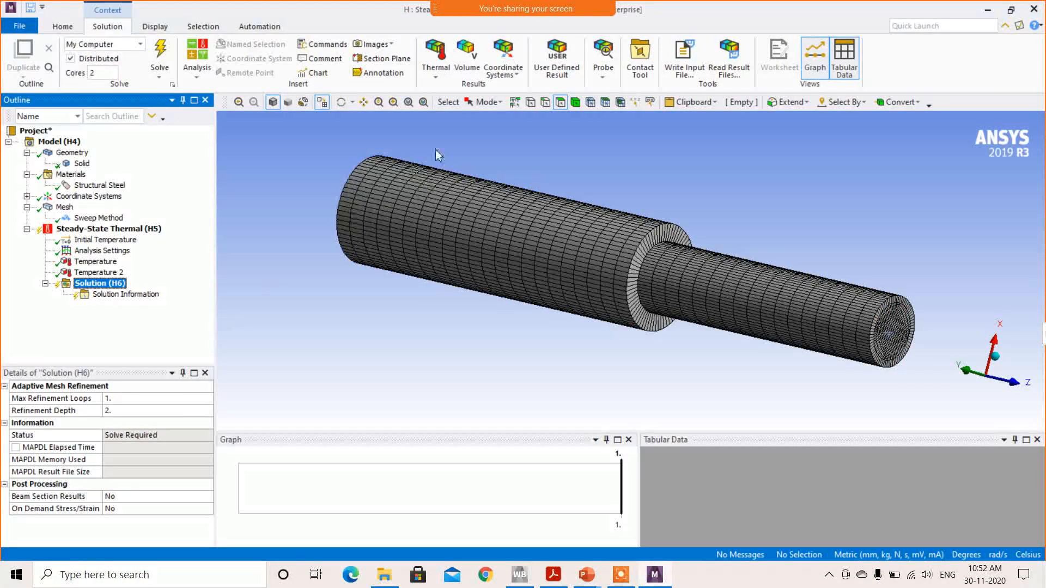
{"action": "left_click", "coordinate": [436, 63]}
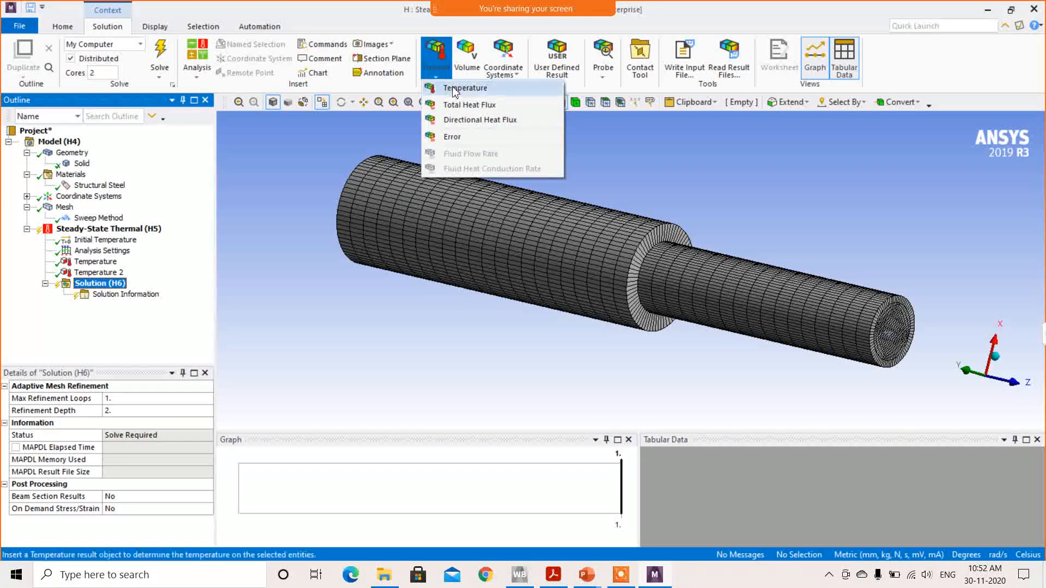
{"action": "left_click", "coordinate": [452, 88]}
{"action": "left_click", "coordinate": [436, 63]}
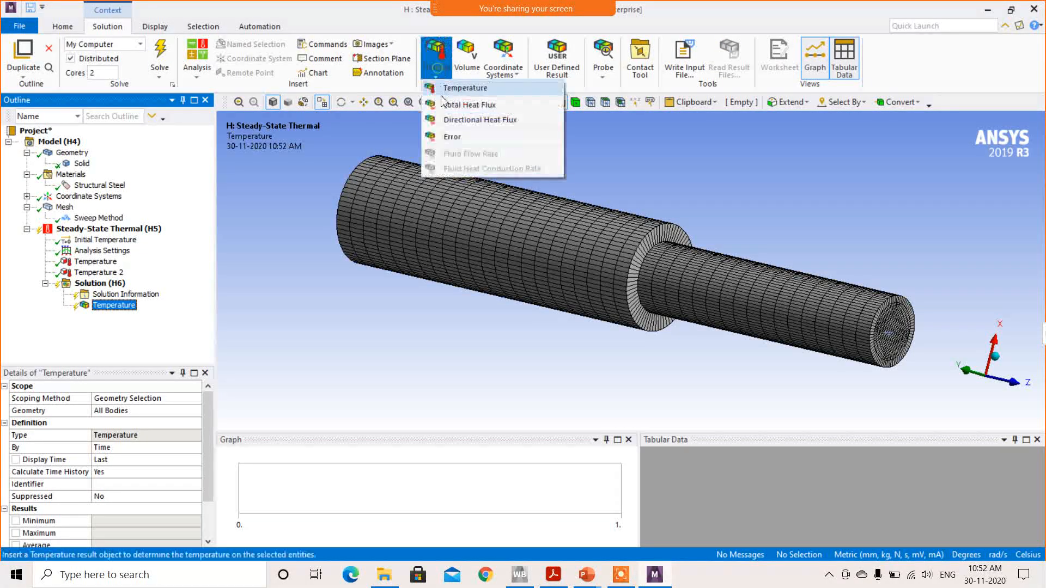
{"action": "left_click", "coordinate": [449, 106]}
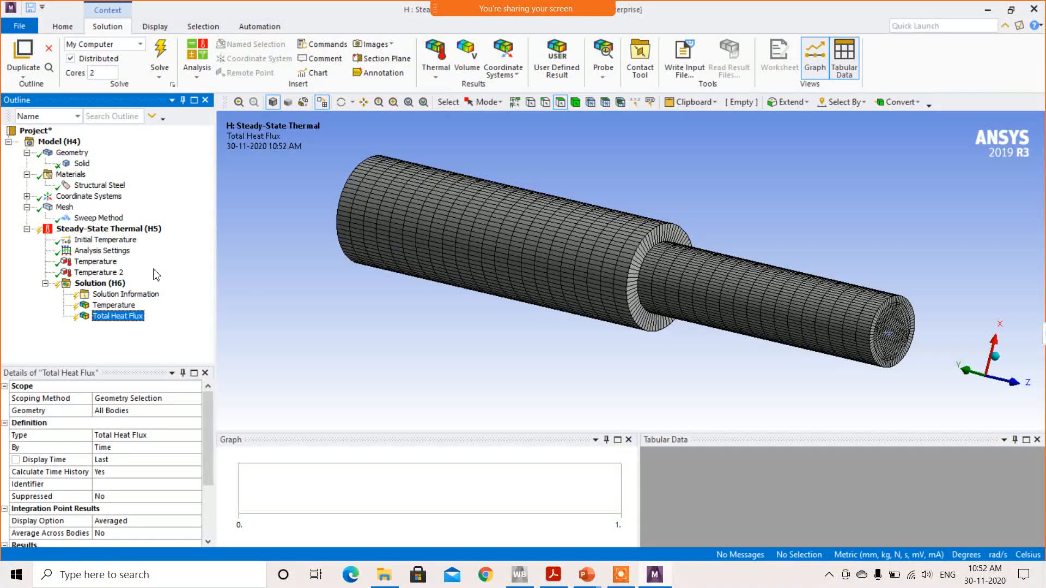
- Solve the thermal analysis, allowing the Hydra PMI proxy and the MPI process manager through the firewall on private networks
{"action": "left_click", "coordinate": [160, 57]}
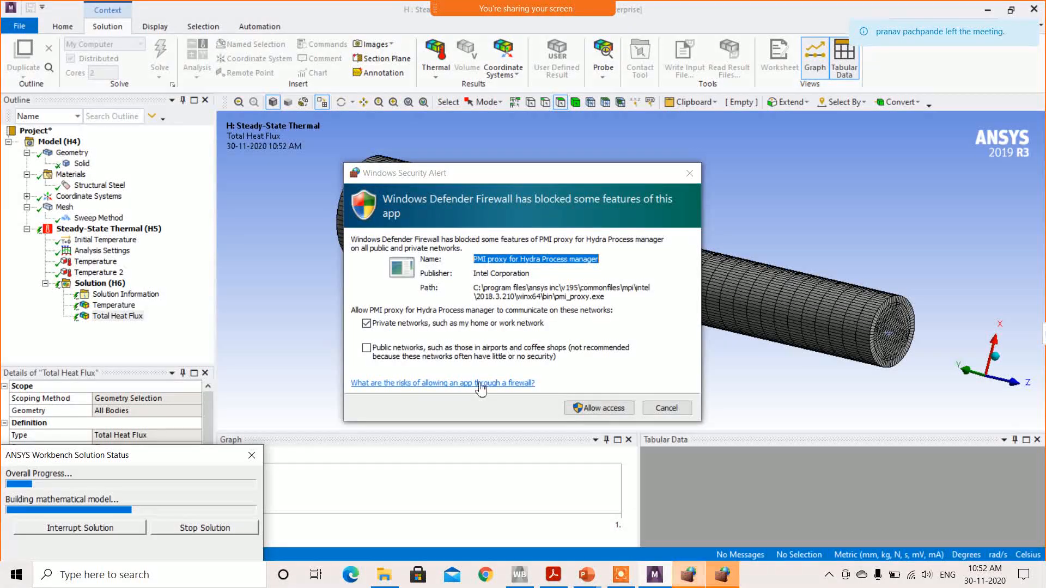
{"action": "left_click", "coordinate": [610, 409]}
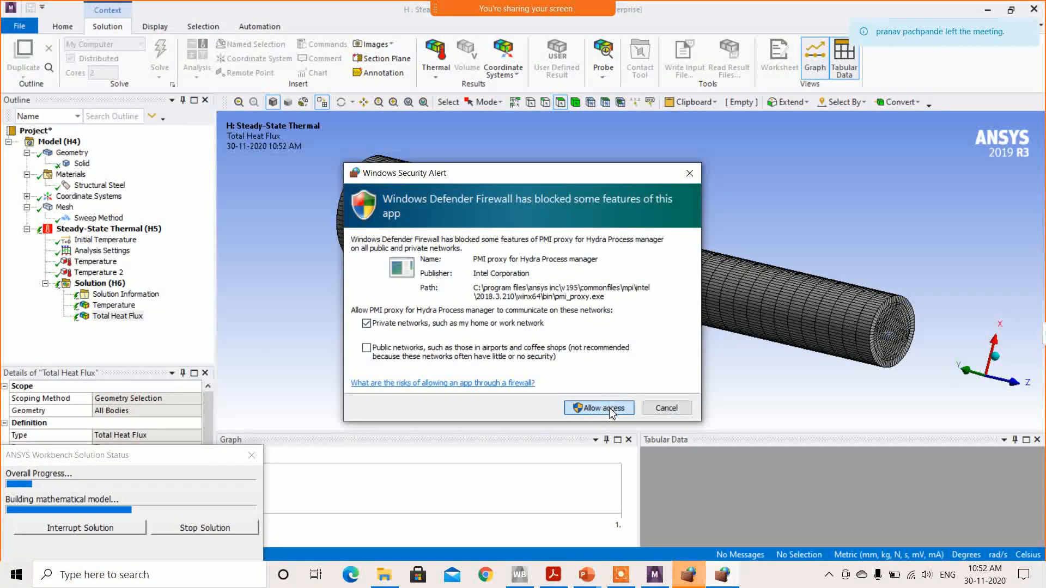
{"action": "left_click", "coordinate": [600, 408]}
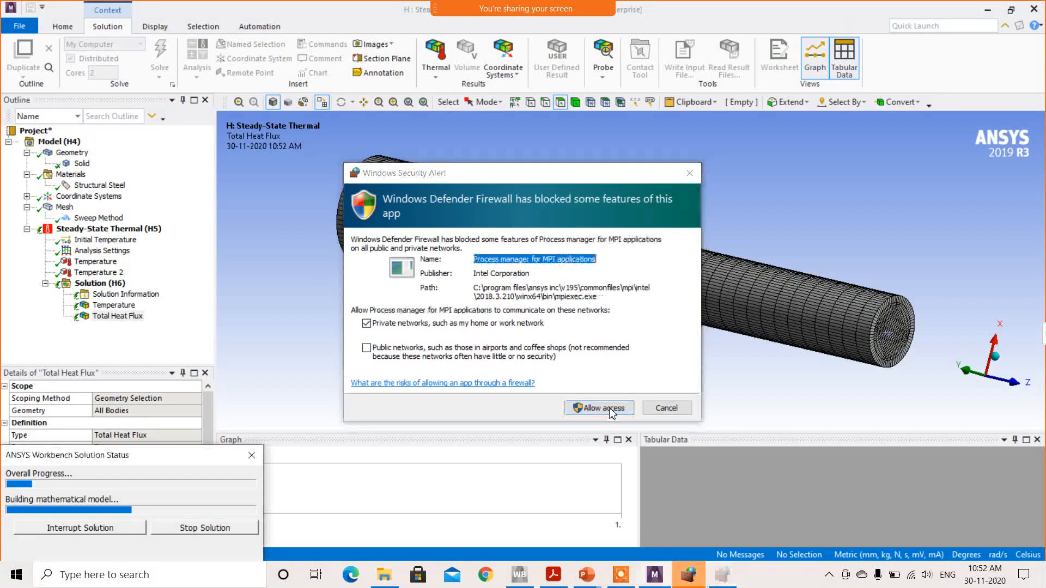
{"action": "left_click", "coordinate": [610, 410]}
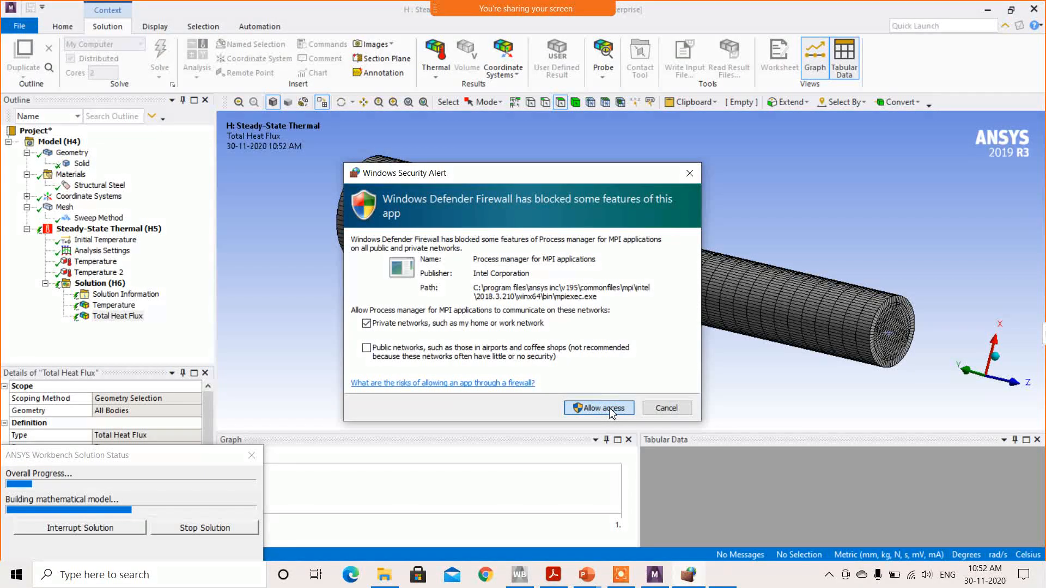
{"action": "left_click", "coordinate": [610, 411]}
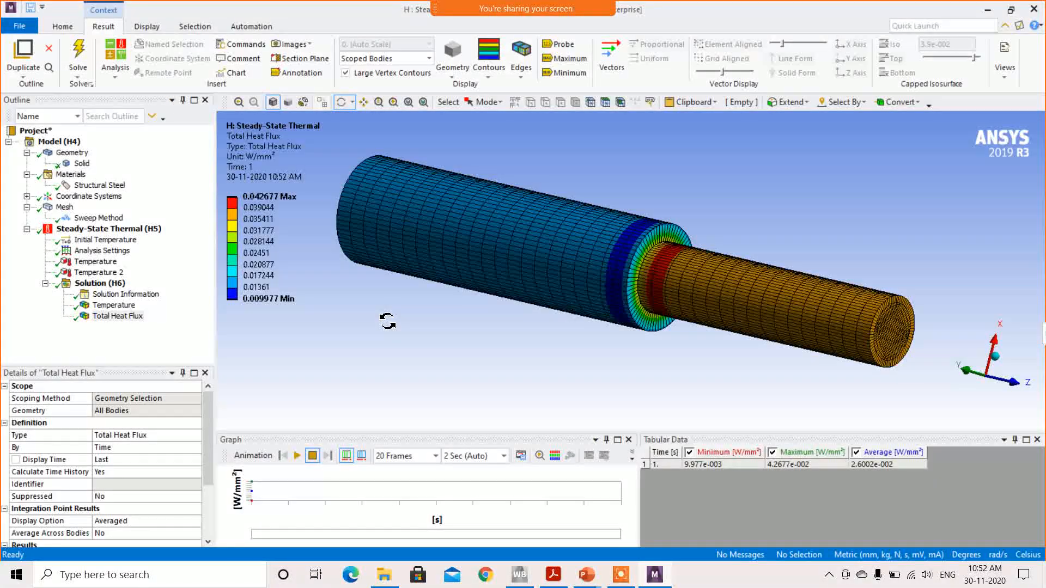
- Display the solved temperature distribution, then play its animation and stop it
{"action": "left_click", "coordinate": [116, 318]}
{"action": "left_click", "coordinate": [114, 305]}
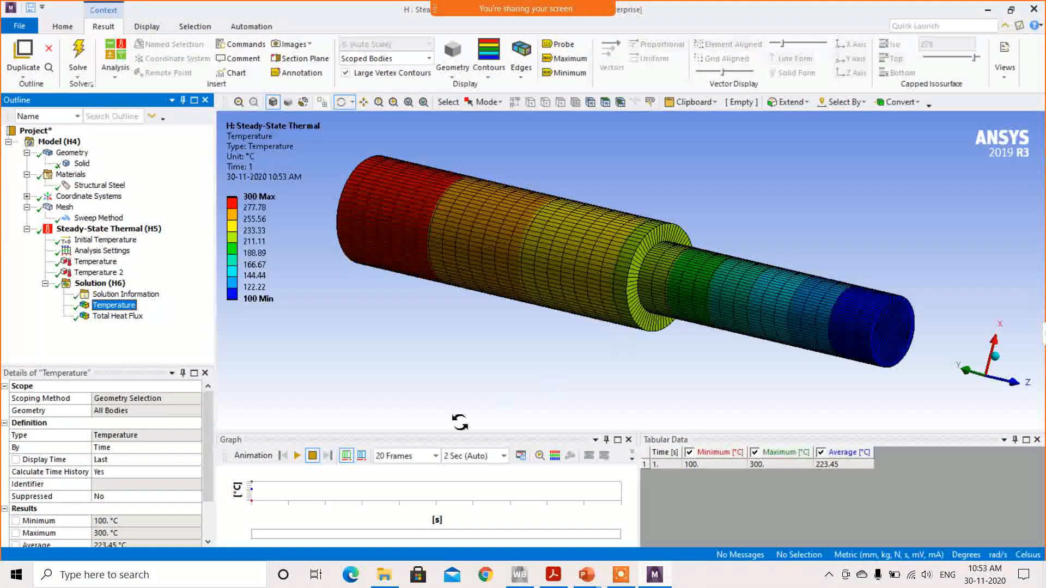
{"action": "left_click", "coordinate": [297, 456]}
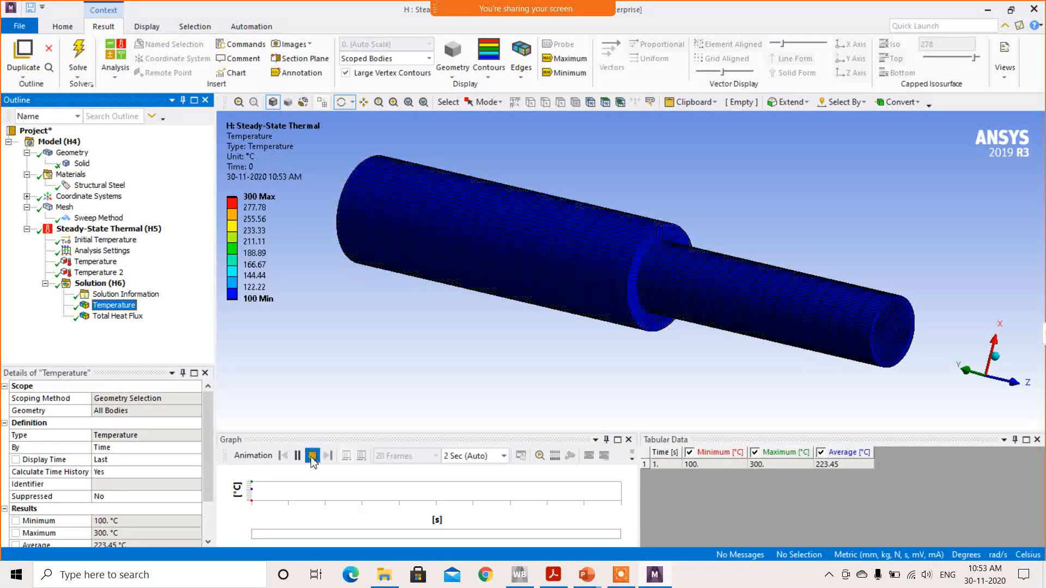
{"action": "left_click", "coordinate": [312, 456]}
- Examine the temperature contours along the stepped cylinder from the larger end face and from two opposite side views
{"action": "left_click_drag", "start_coordinate": [546, 297], "coordinate": [399, 276]}
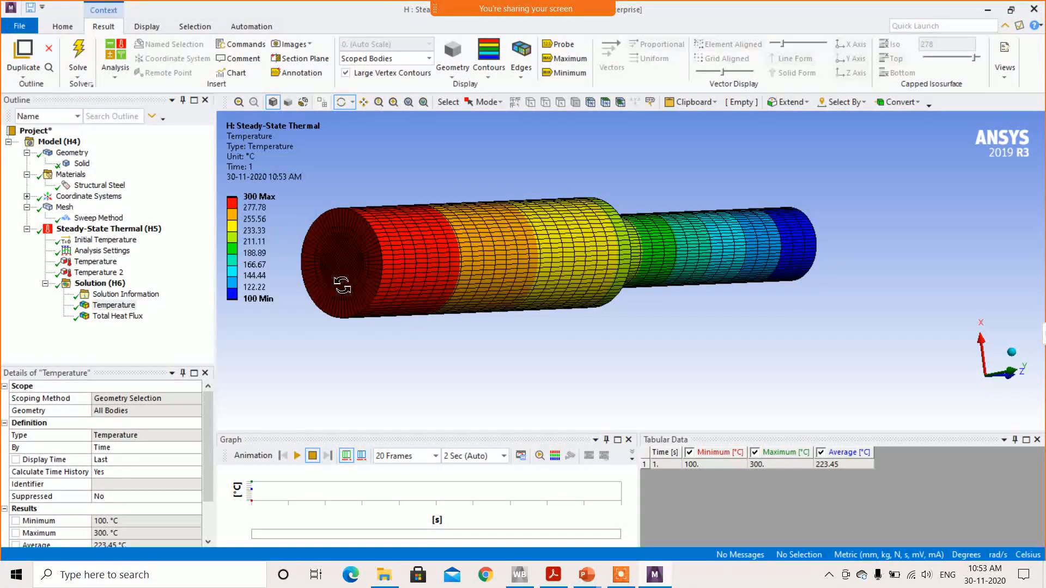
{"action": "left_click_drag", "start_coordinate": [713, 294], "coordinate": [419, 339]}
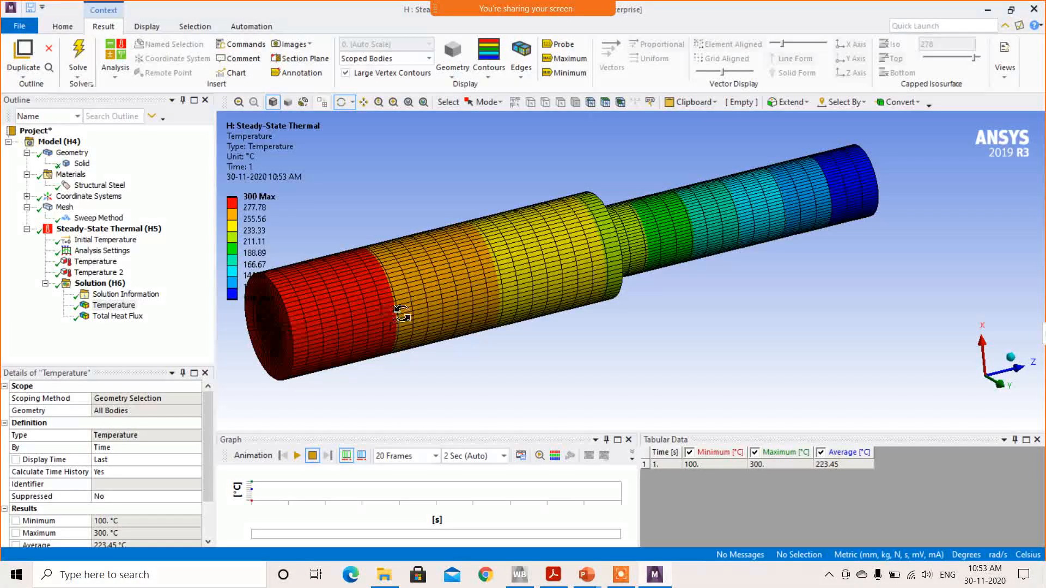
{"action": "right_click", "coordinate": [578, 284]}
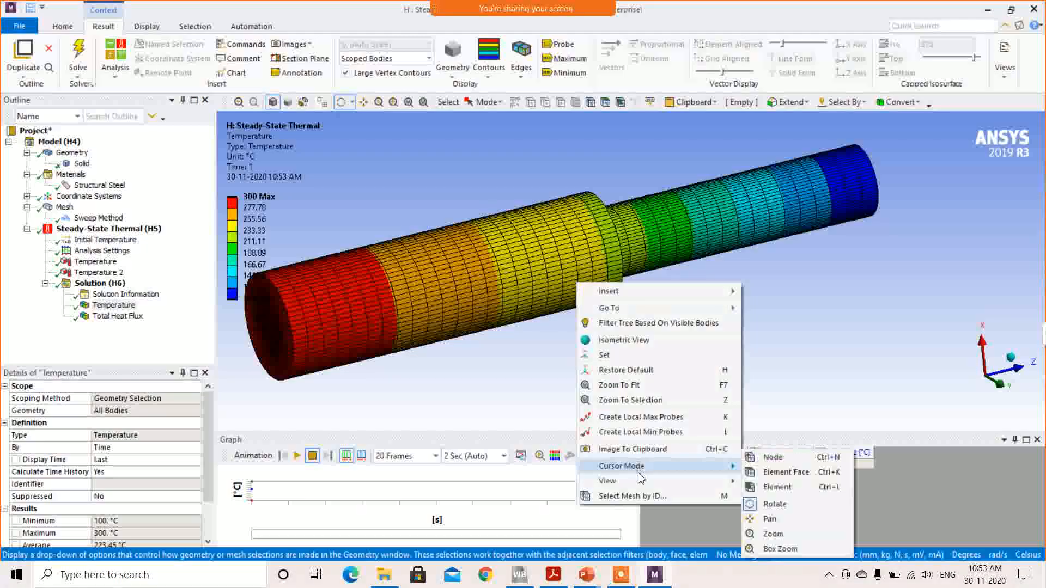
{"action": "mouse_move", "coordinate": [661, 483]}
{"action": "left_click", "coordinate": [768, 519]}
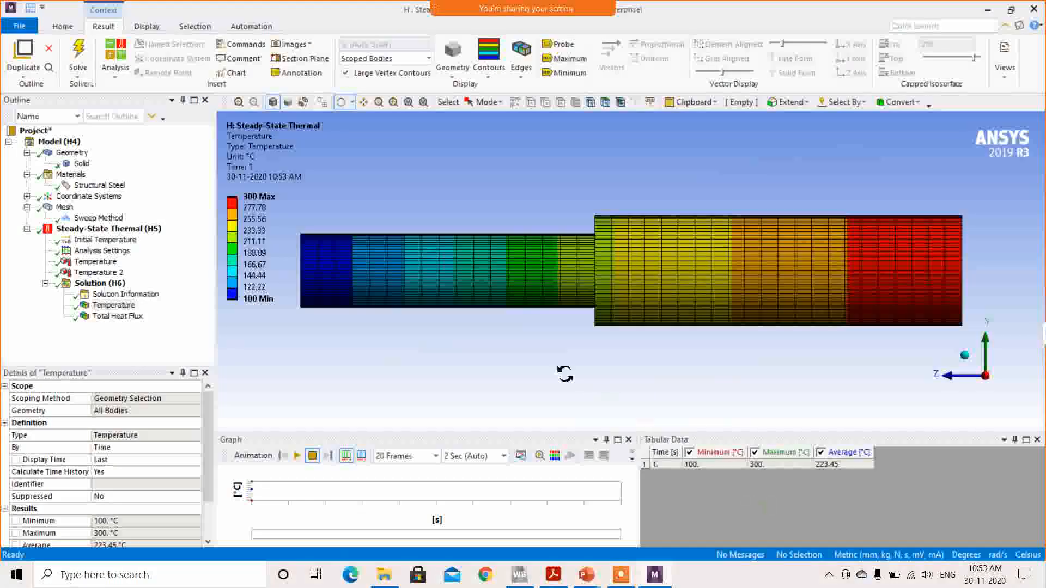
{"action": "right_click", "coordinate": [479, 340]}
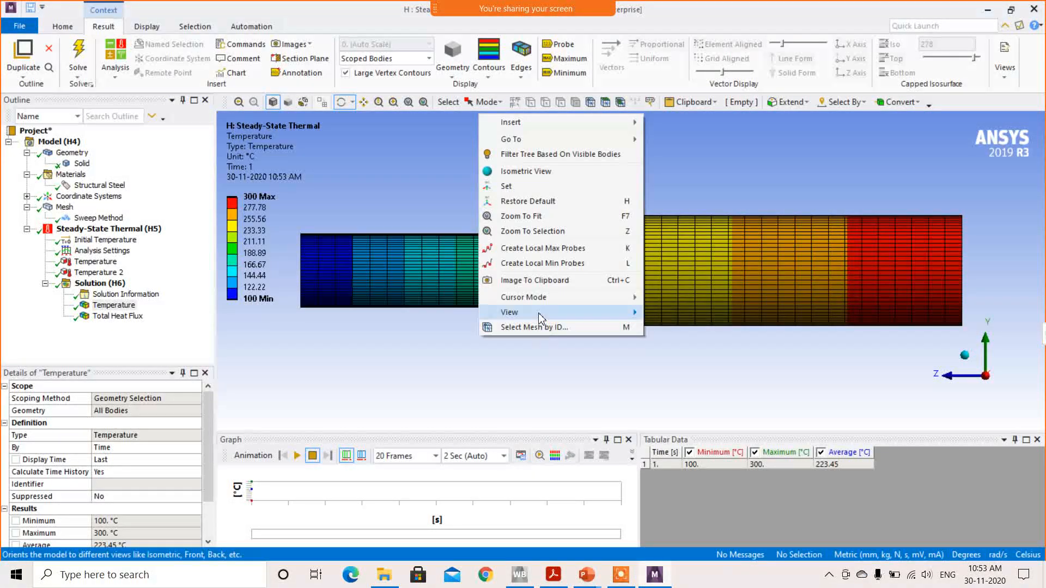
{"action": "mouse_move", "coordinate": [599, 312]}
{"action": "left_click", "coordinate": [672, 374]}
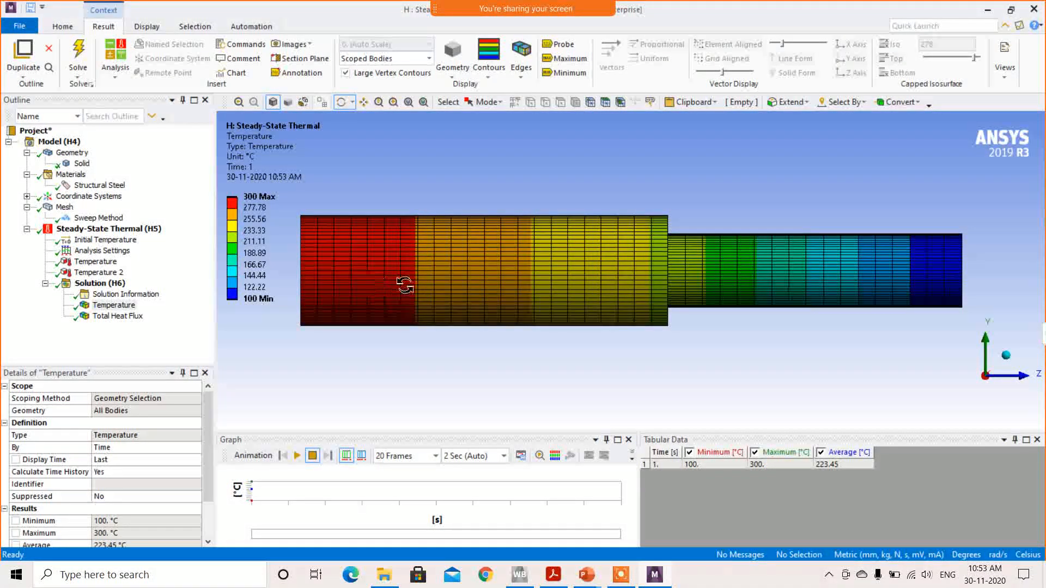
- Compare the temperature bands with the legend and probe temperatures on the surface of the stepped cylinder
{"action": "left_click", "coordinate": [265, 209]}
{"action": "scroll", "coordinate": [409, 311], "scroll_direction": "up", "scroll_amount": 3}
{"action": "scroll", "coordinate": [359, 327], "scroll_direction": "down", "scroll_amount": 3}
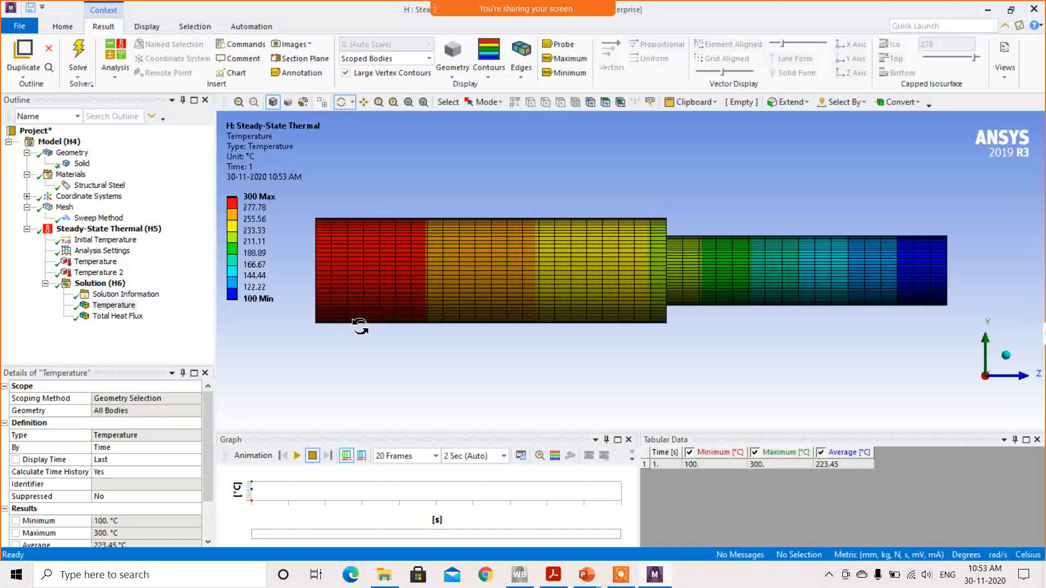
{"action": "left_click", "coordinate": [560, 44]}
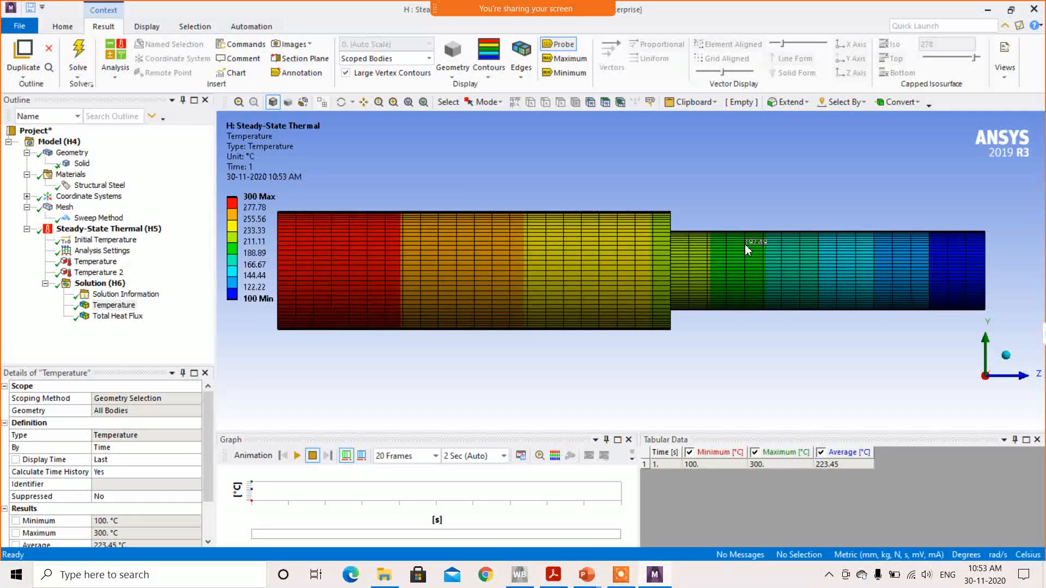
- Close Mechanical and transfer the solution data of steady-state thermal system H to a new Static Structural system in Workbench
{"action": "left_click", "coordinate": [1035, 12]}
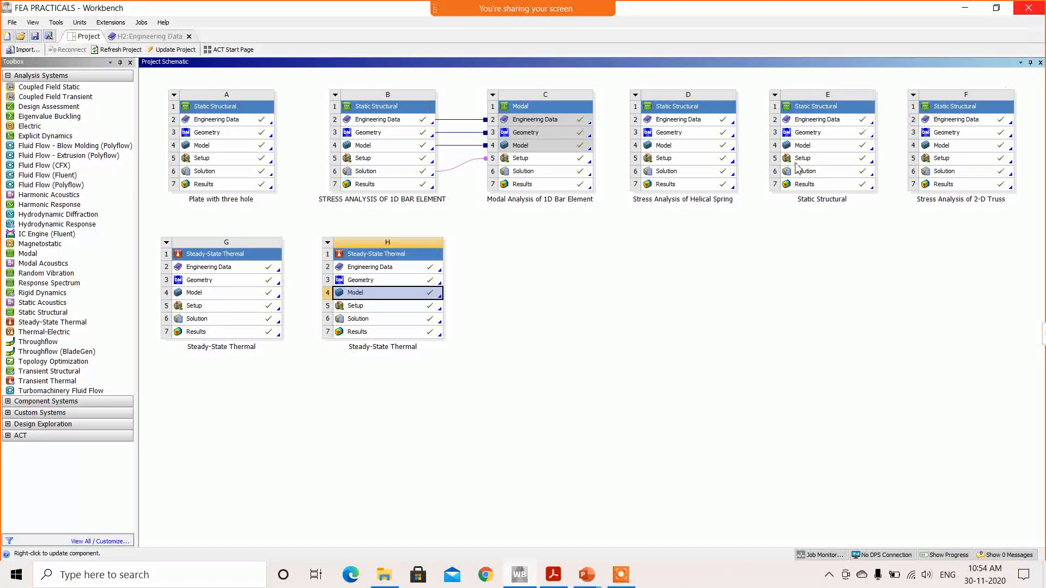
{"action": "left_click", "coordinate": [410, 322]}
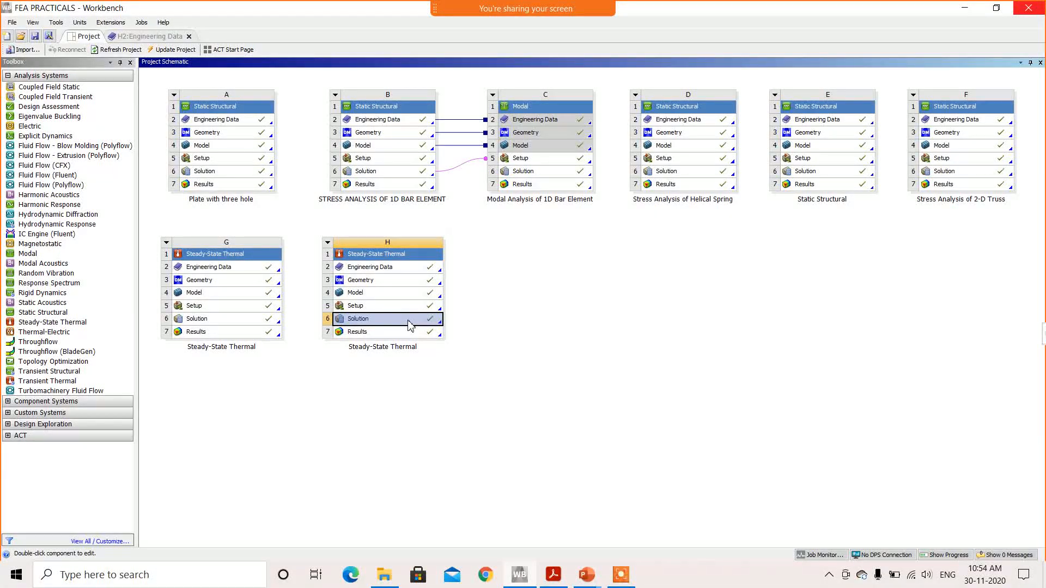
{"action": "left_click", "coordinate": [409, 321]}
{"action": "right_click", "coordinate": [408, 320]}
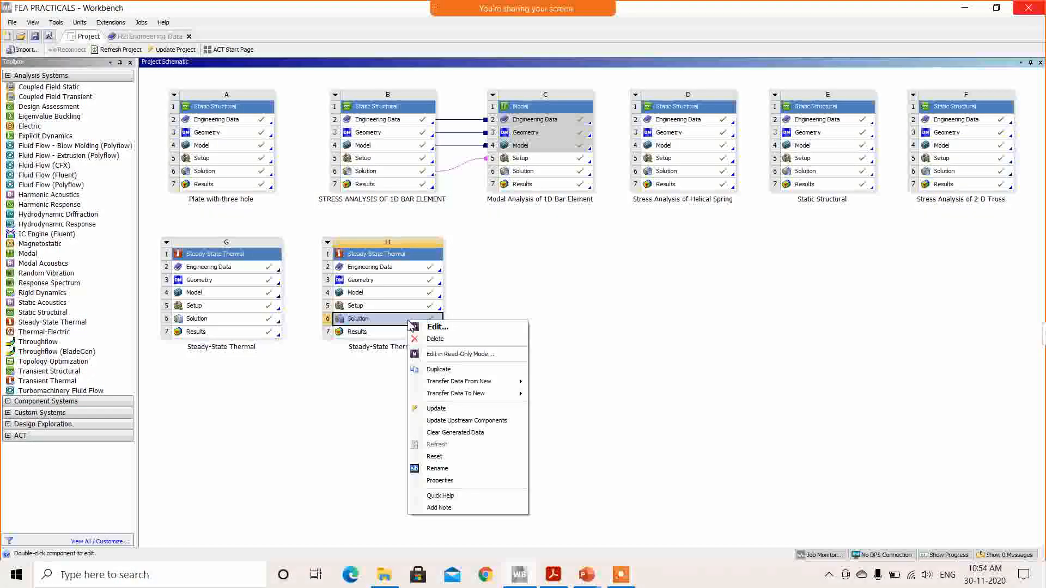
{"action": "mouse_move", "coordinate": [478, 395]}
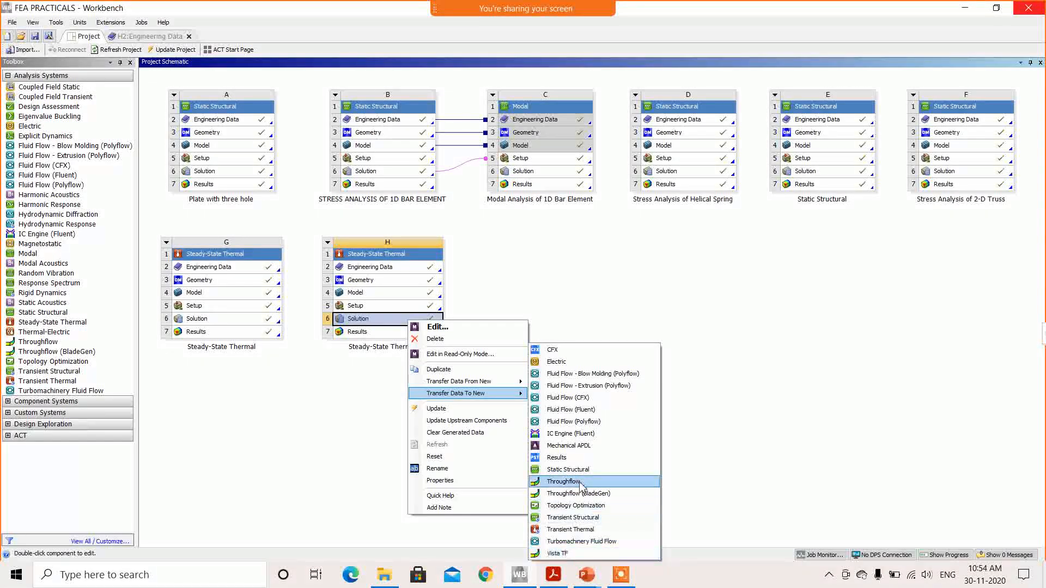
{"action": "left_click", "coordinate": [606, 471]}
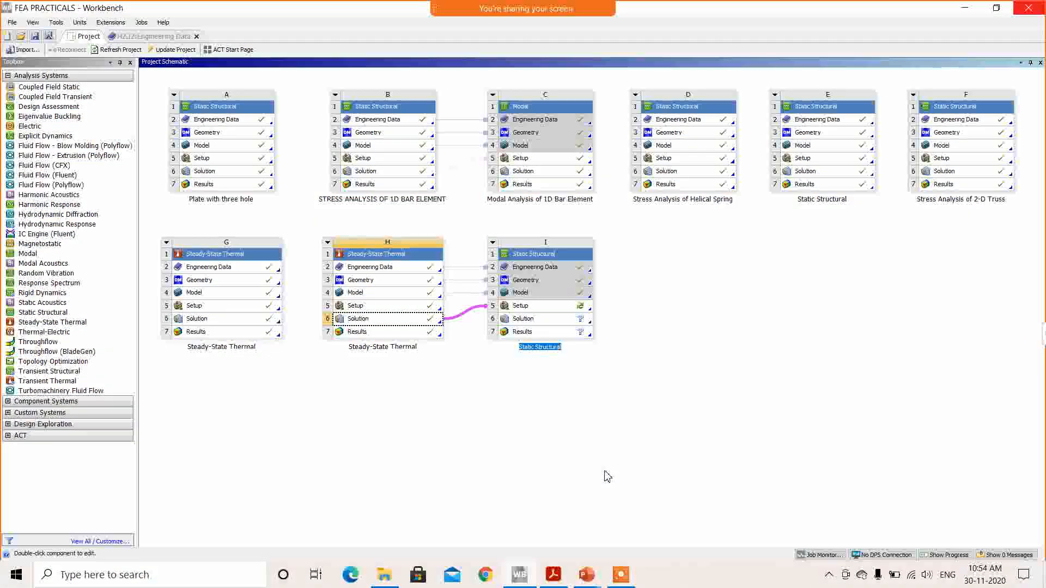
- Check the new Static Structural system's shared Engineering Data, Geometry and Model cells, and open its Setup in Mechanical
{"action": "left_click", "coordinate": [581, 274]}
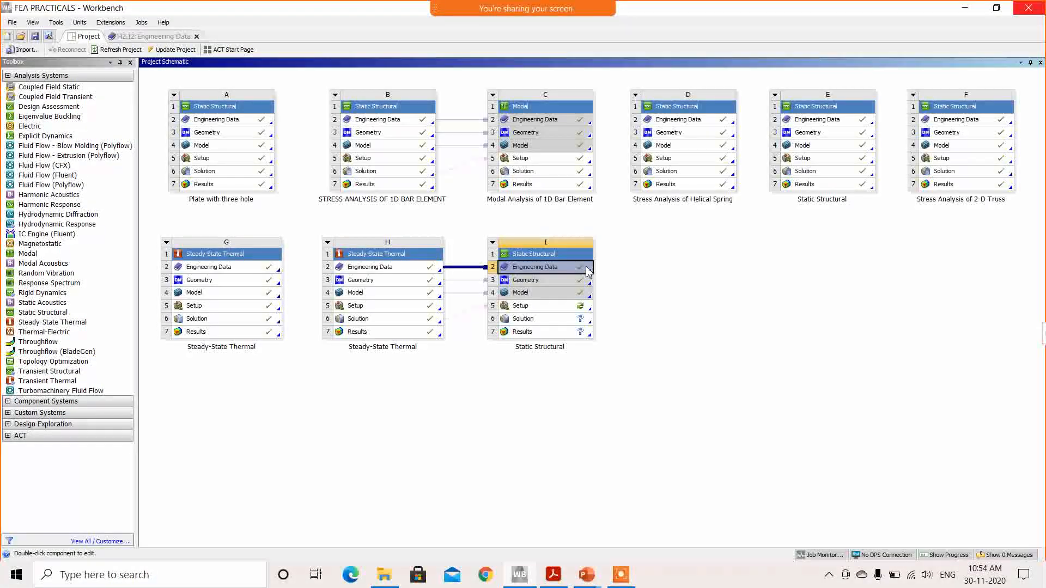
{"action": "left_click", "coordinate": [550, 287]}
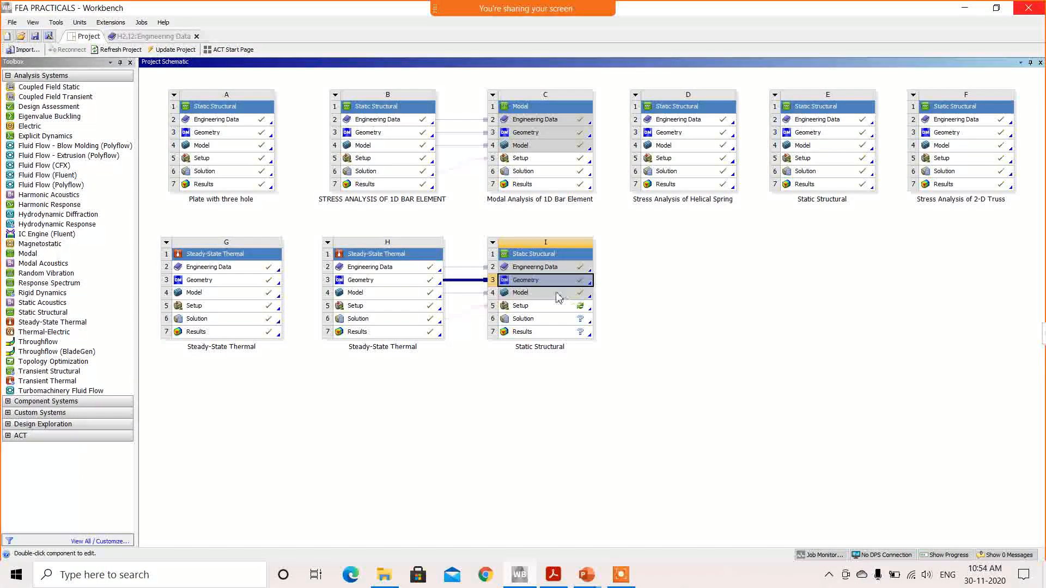
{"action": "left_click", "coordinate": [571, 297]}
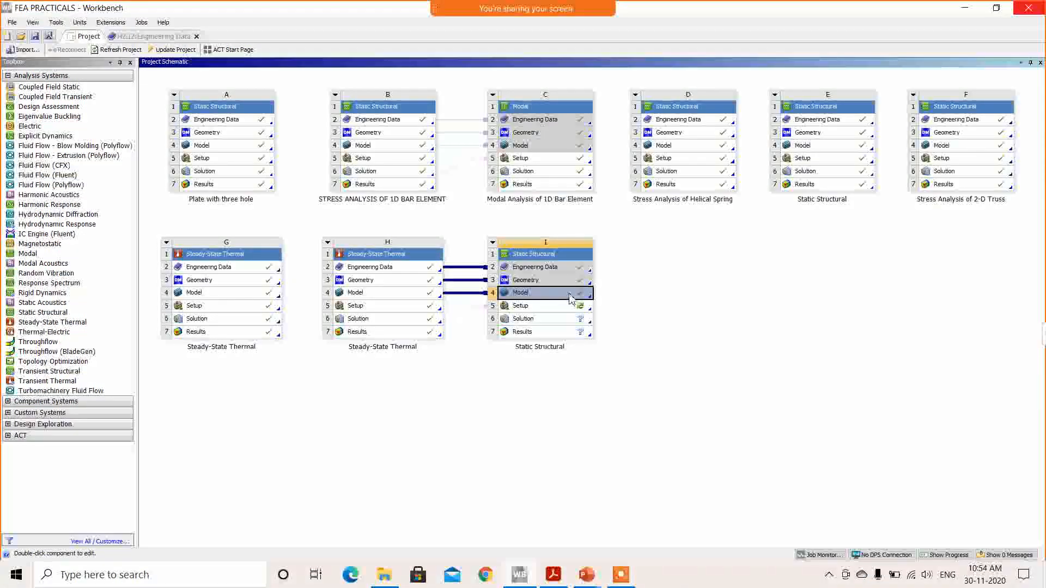
{"action": "left_click", "coordinate": [556, 309]}
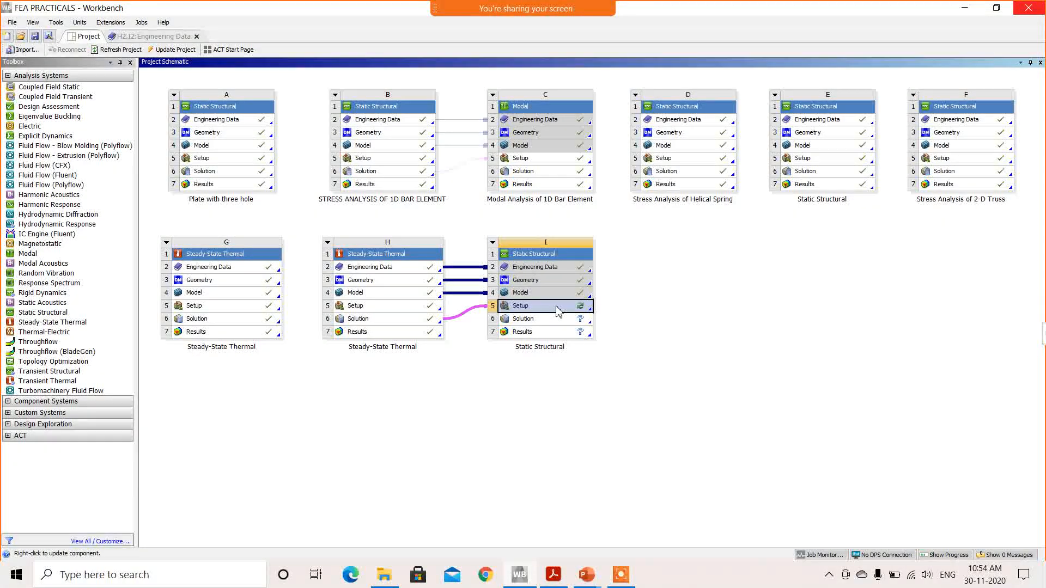
{"action": "double_click", "coordinate": [558, 309]}
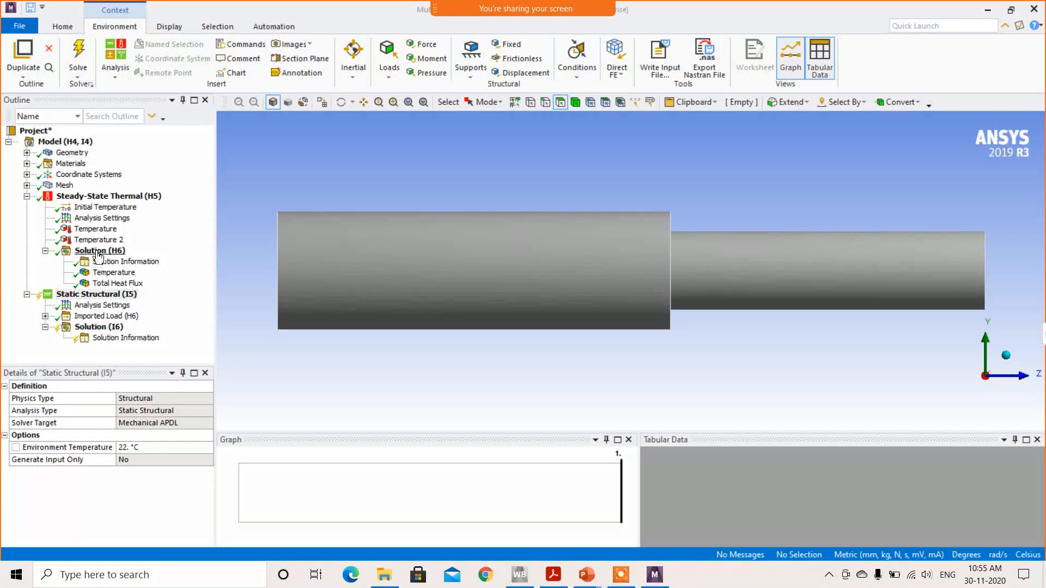
- Review the thermal temperature result, the Static Structural environment and the shared mesh of the stepped cylinder
{"action": "left_click", "coordinate": [106, 273]}
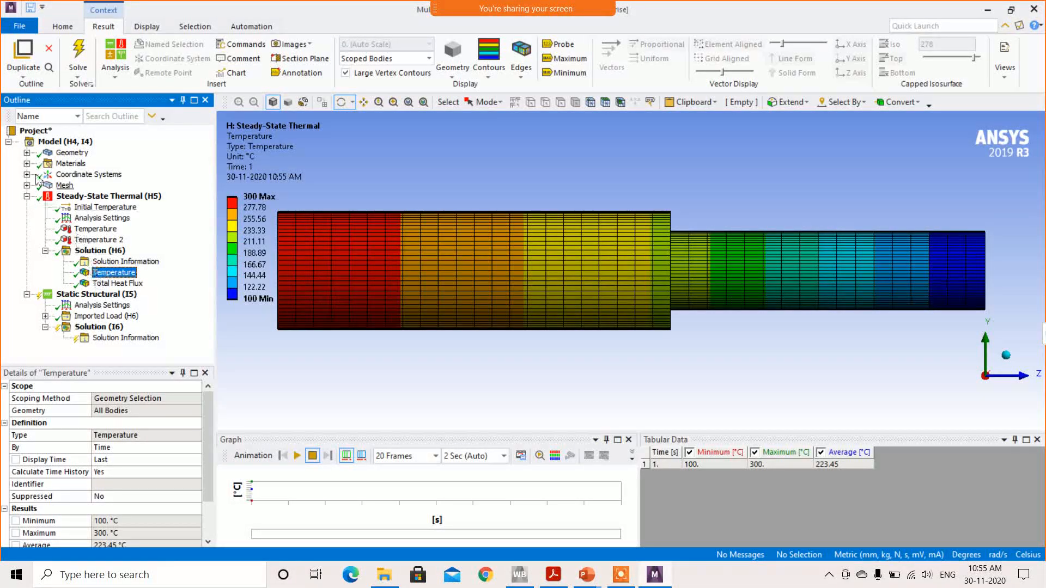
{"action": "left_click", "coordinate": [102, 294]}
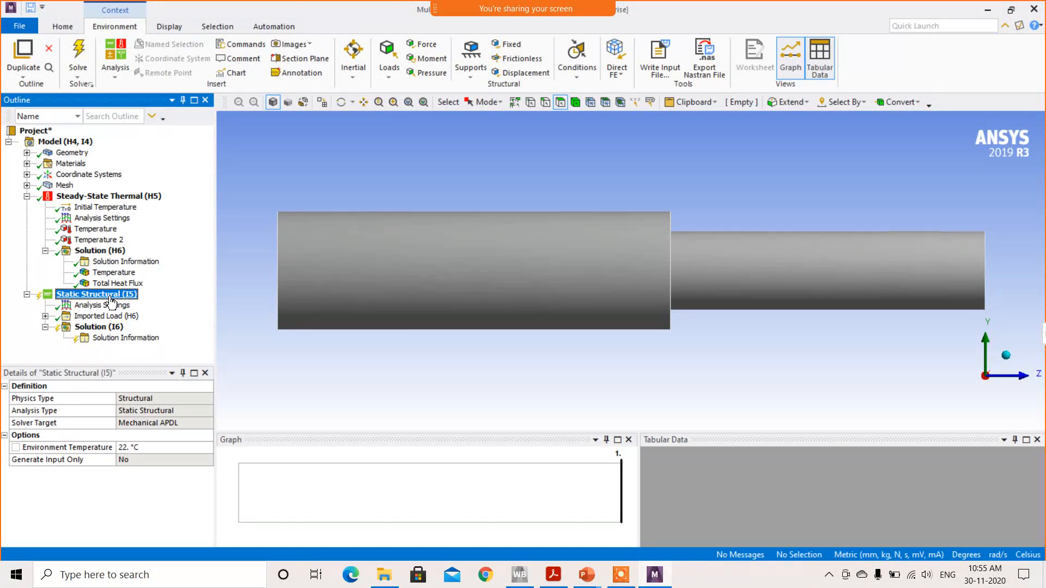
{"action": "left_click", "coordinate": [68, 187]}
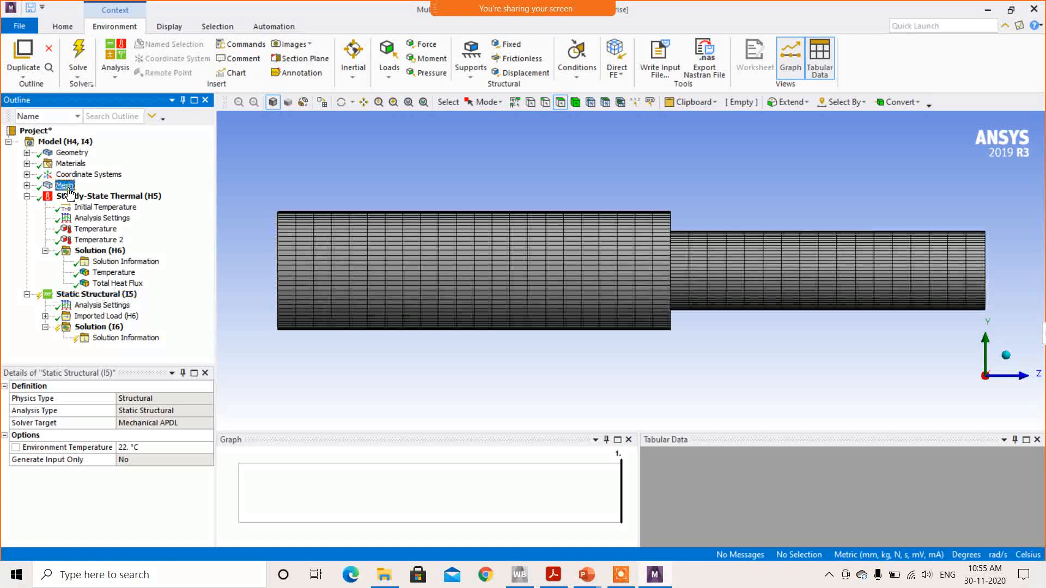
- Review the temperature load on the large end face and the temperature result of the steady-state thermal analysis
{"action": "left_click", "coordinate": [84, 234]}
{"action": "left_click", "coordinate": [96, 250]}
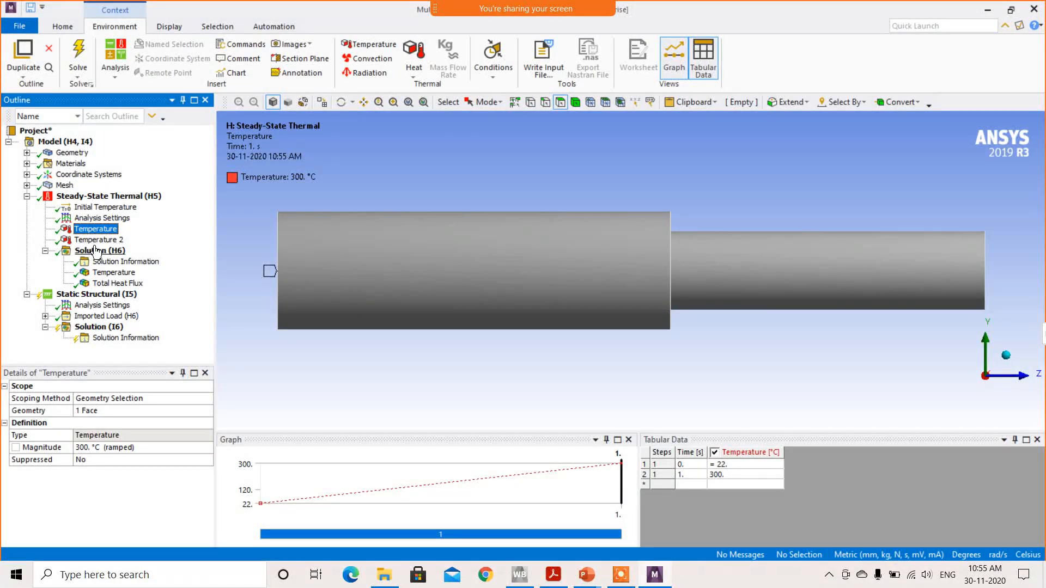
{"action": "left_click", "coordinate": [113, 272]}
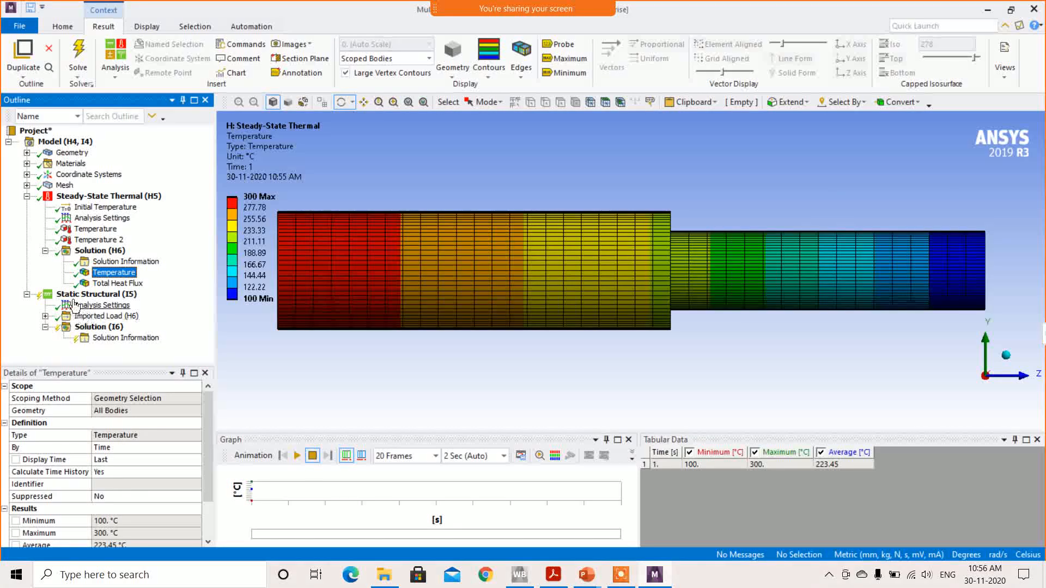
- Import the steady-state thermal temperatures into the Static Structural analysis through its Imported Body Temperature load
{"action": "left_click", "coordinate": [45, 316]}
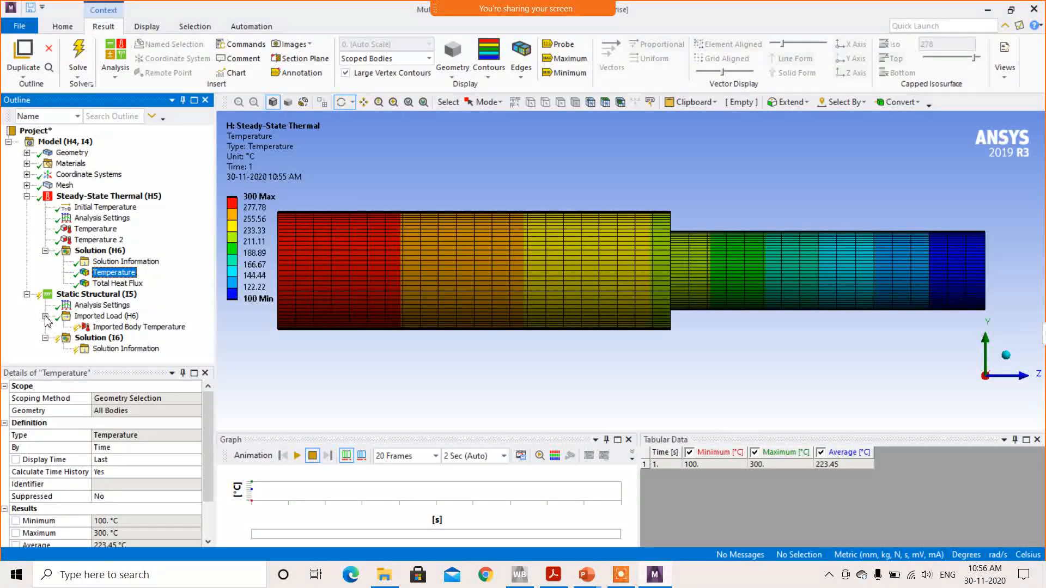
{"action": "left_click", "coordinate": [136, 327]}
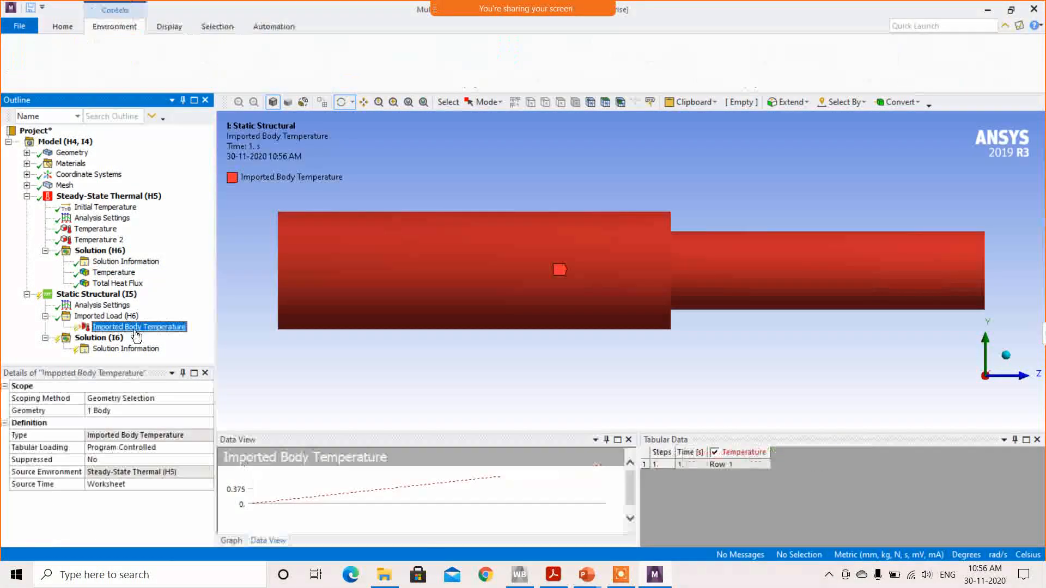
{"action": "right_click", "coordinate": [143, 328]}
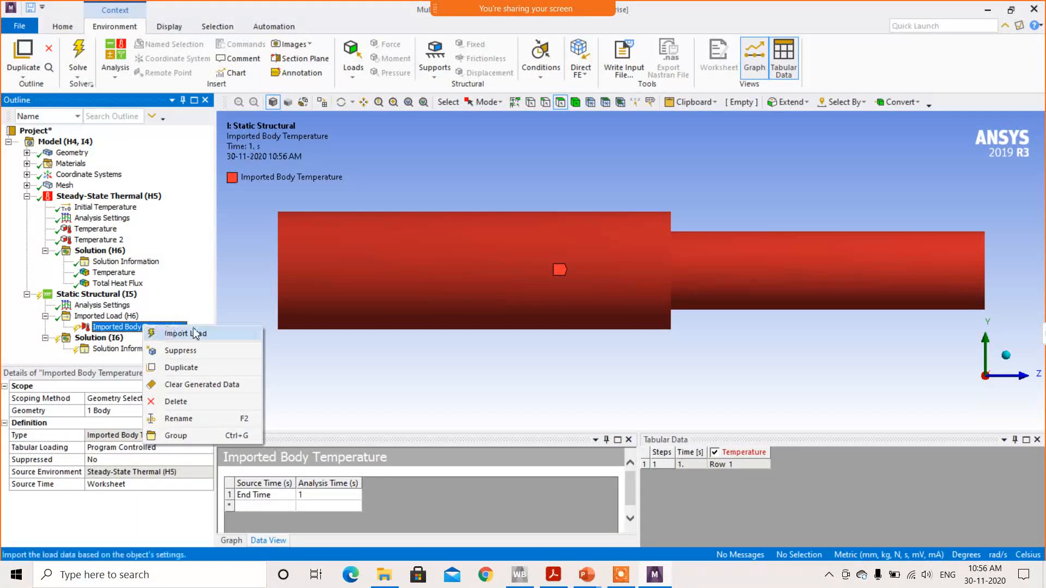
{"action": "left_click", "coordinate": [220, 334]}
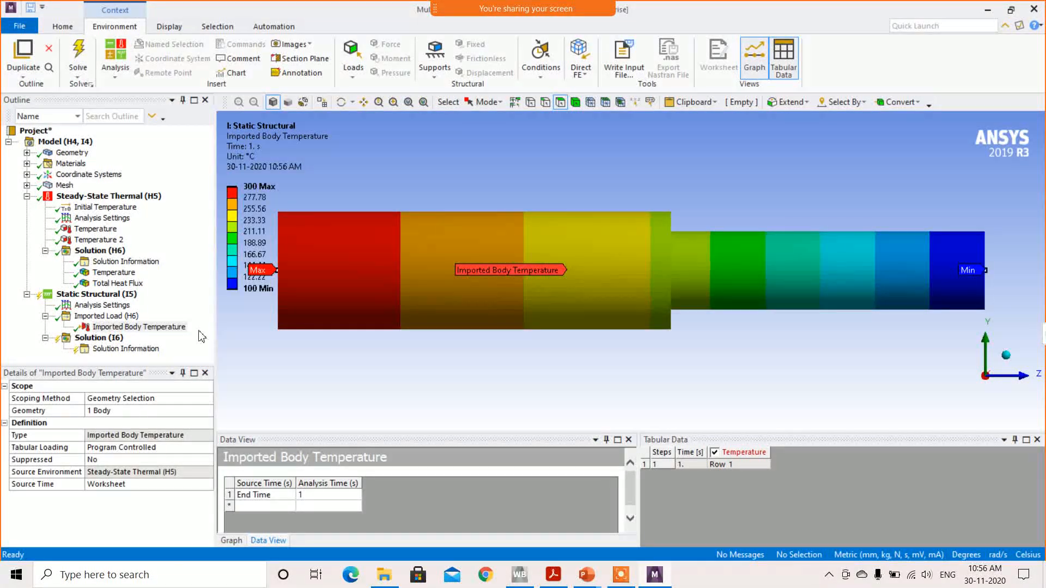
{"action": "left_click", "coordinate": [169, 328]}
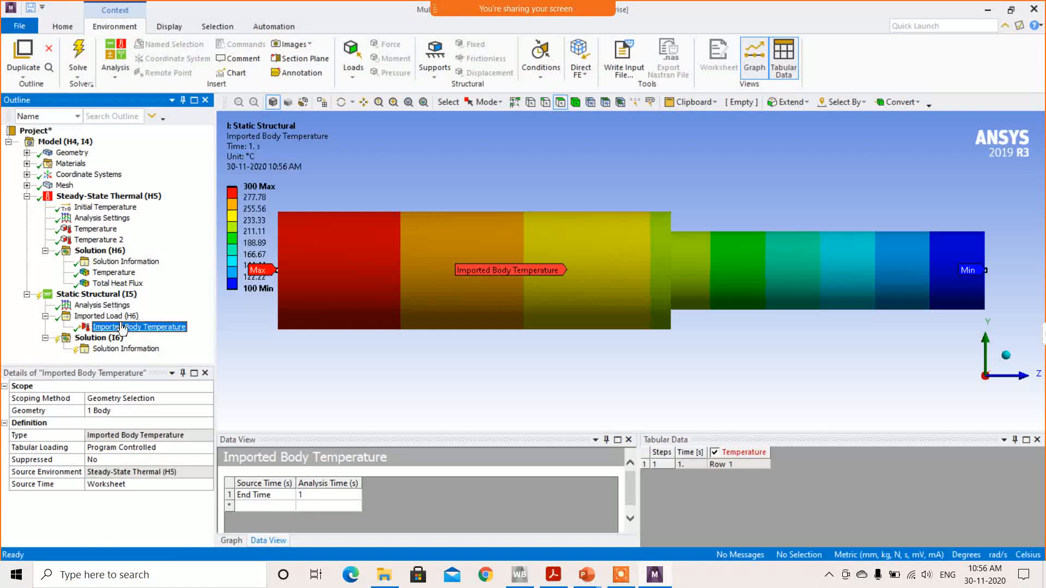
- Add a Fixed Support to the end face of the larger-diameter section in the Static Structural analysis
{"action": "left_click", "coordinate": [115, 297]}
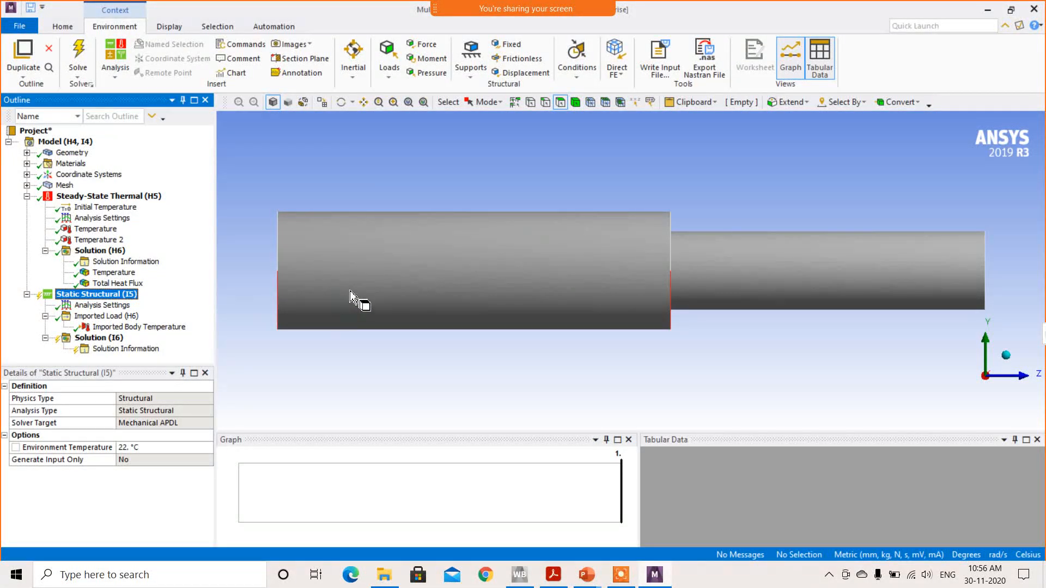
{"action": "middle_click_drag", "start_coordinate": [384, 286], "coordinate": [442, 282]}
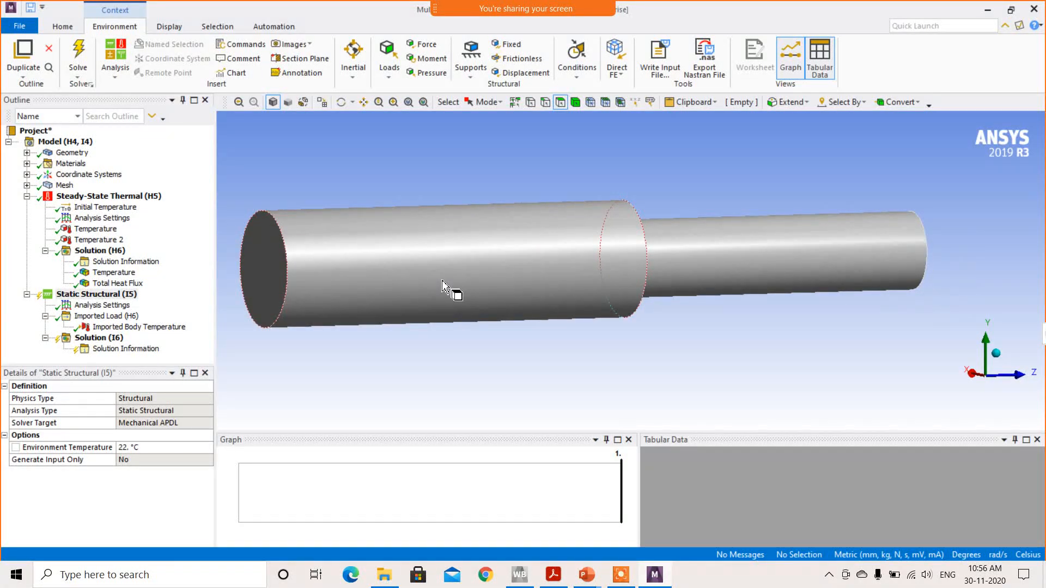
{"action": "left_click", "coordinate": [273, 267]}
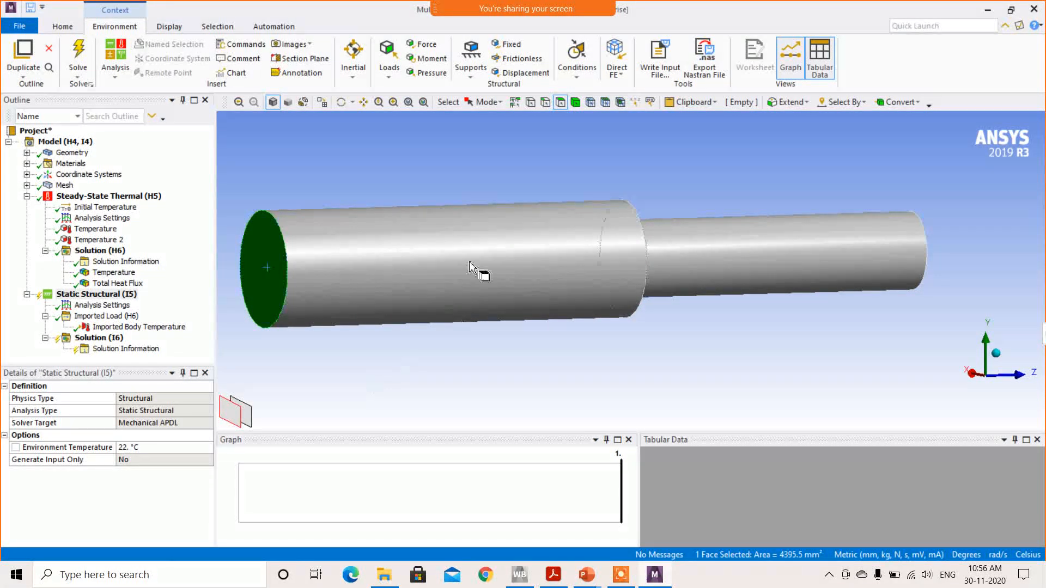
{"action": "left_click", "coordinate": [510, 44]}
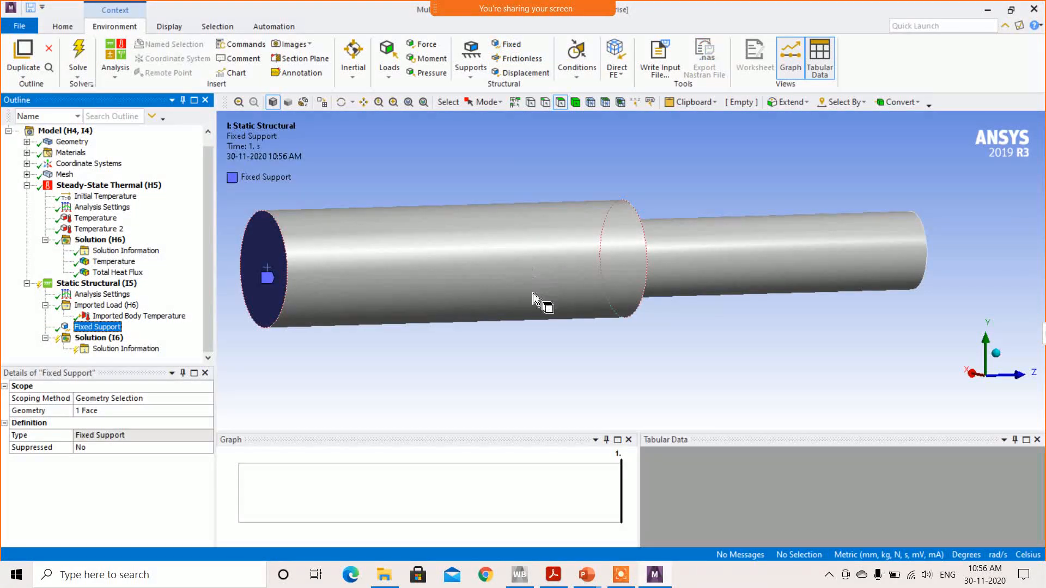
- Apply a Force to the end face of the smaller-diameter section, defined by components with a Z component of 1000 N
{"action": "middle_click_drag", "start_coordinate": [660, 328], "coordinate": [552, 381]}
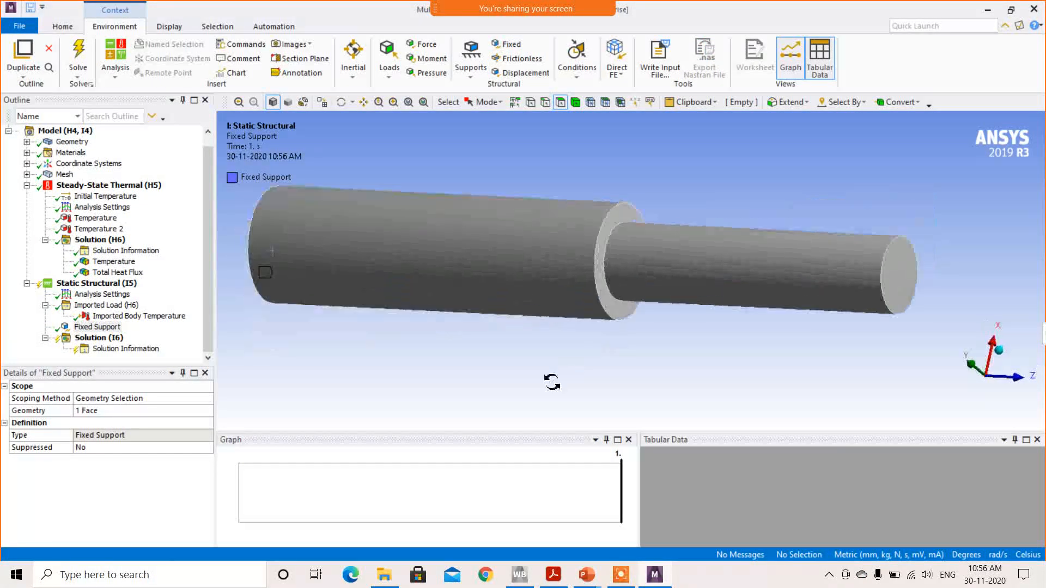
{"action": "left_click", "coordinate": [900, 278]}
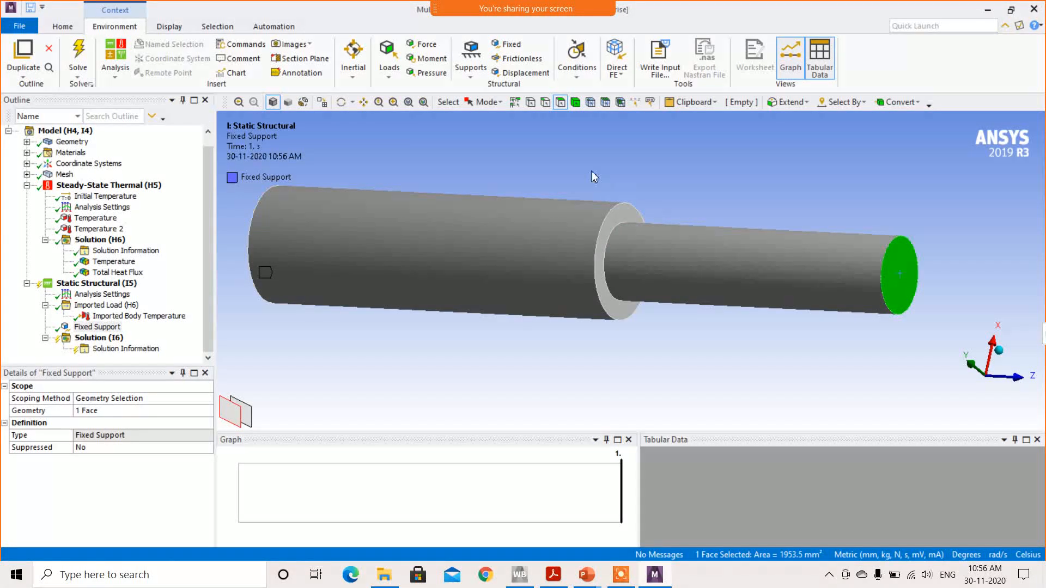
{"action": "left_click", "coordinate": [436, 47]}
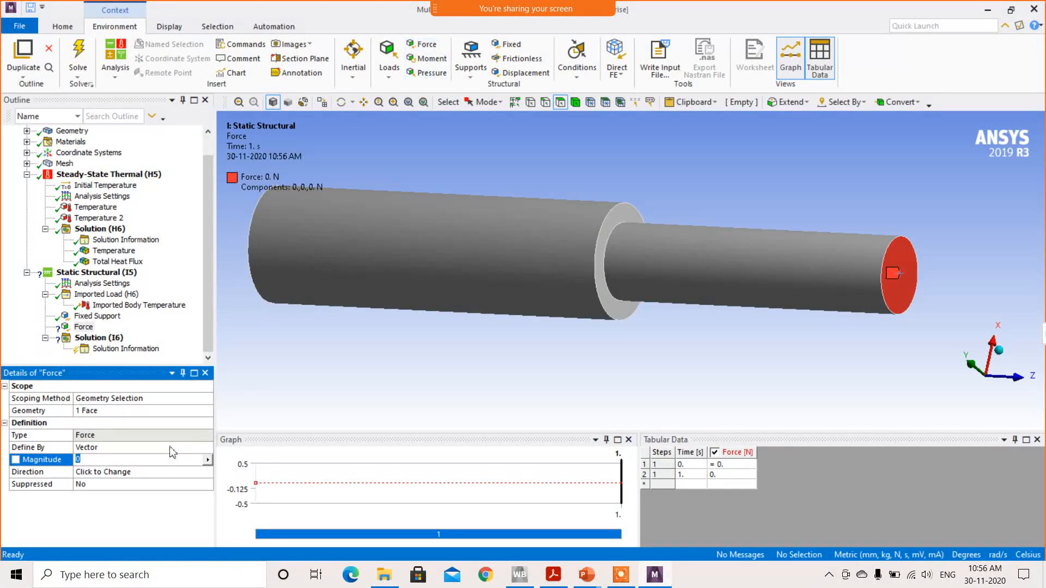
{"action": "left_click", "coordinate": [208, 448]}
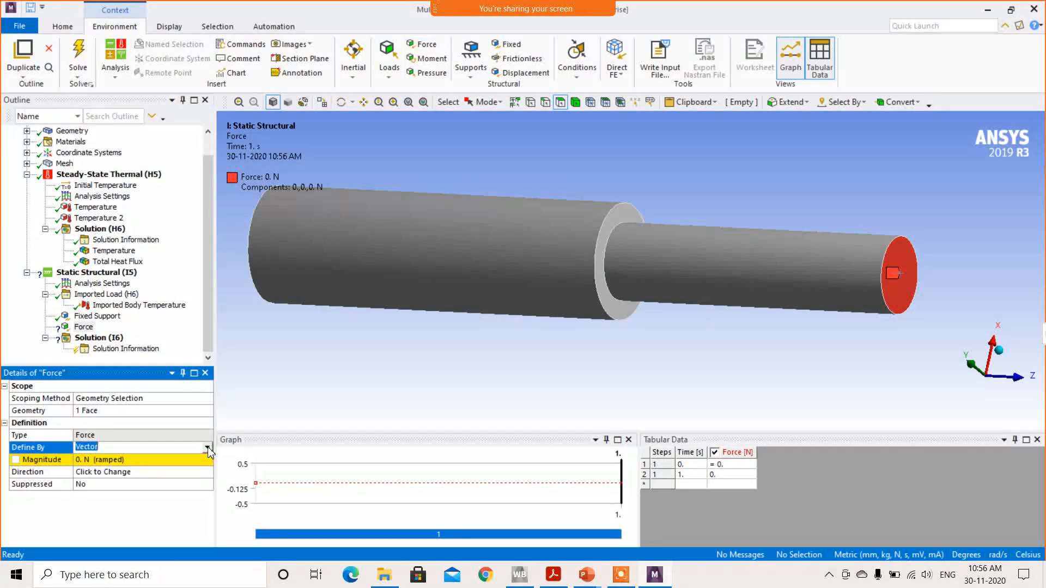
{"action": "left_click", "coordinate": [208, 448]}
{"action": "left_click", "coordinate": [118, 463]}
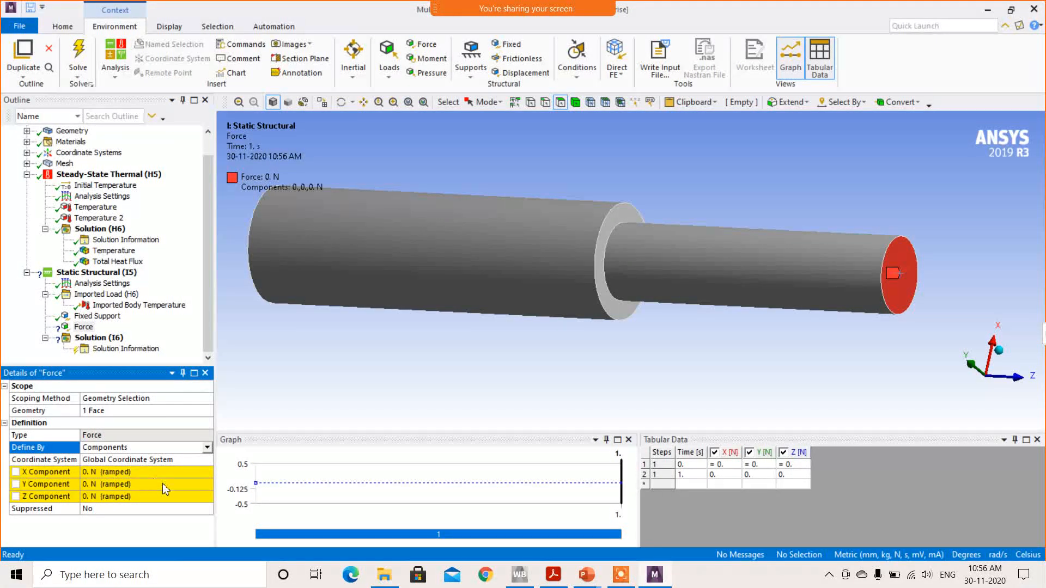
{"action": "middle_click_drag", "start_coordinate": [565, 341], "coordinate": [519, 385]}
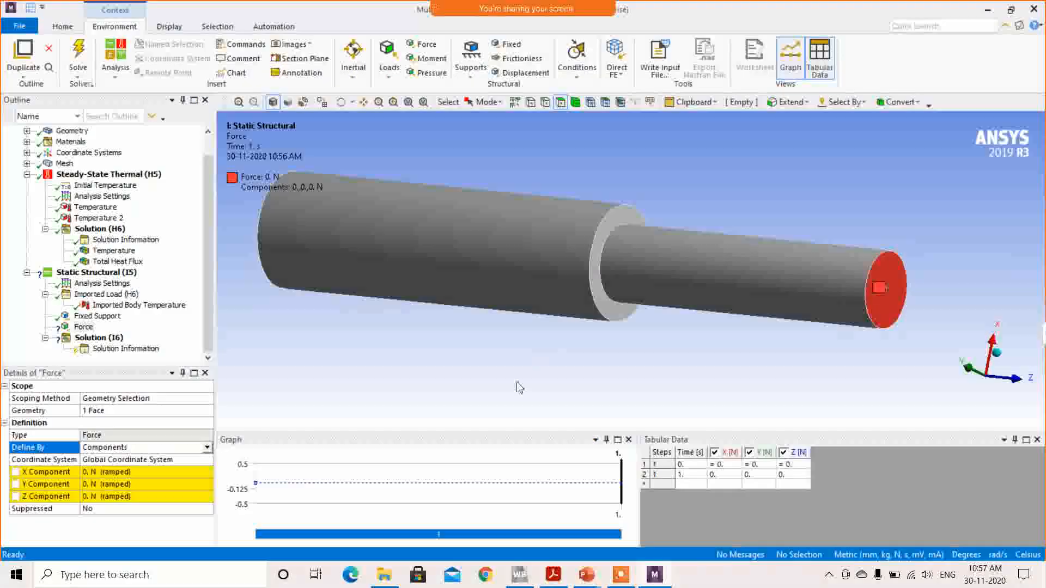
{"action": "left_click", "coordinate": [135, 497]}
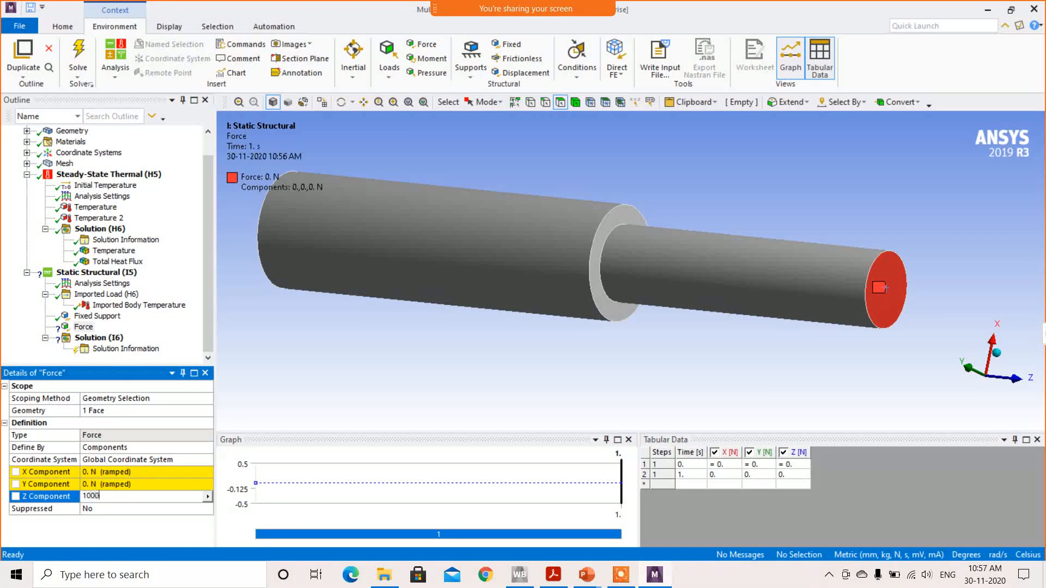
{"action": "key", "text": "Return"}
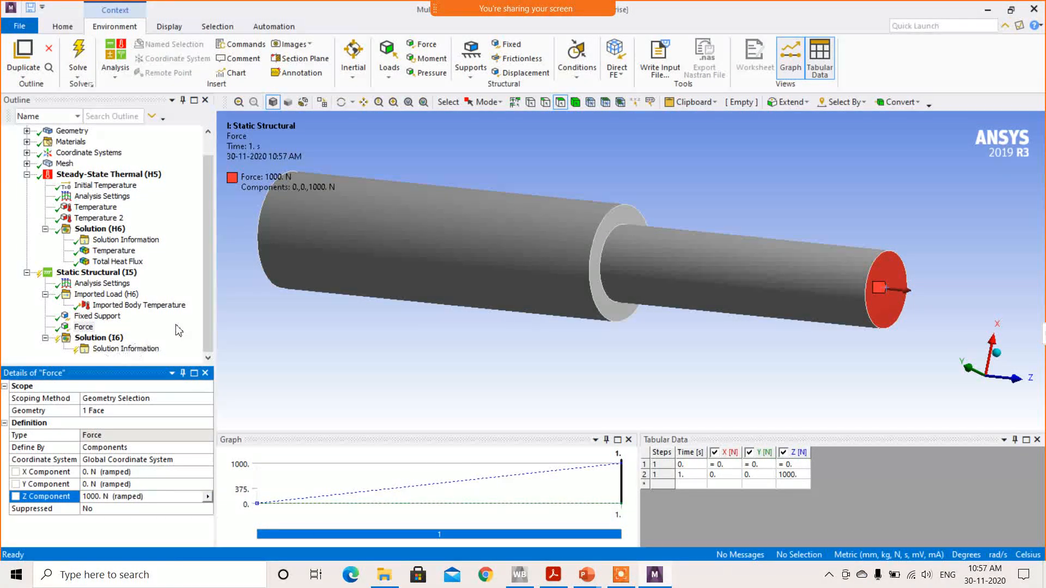
{"action": "left_click", "coordinate": [208, 306]}
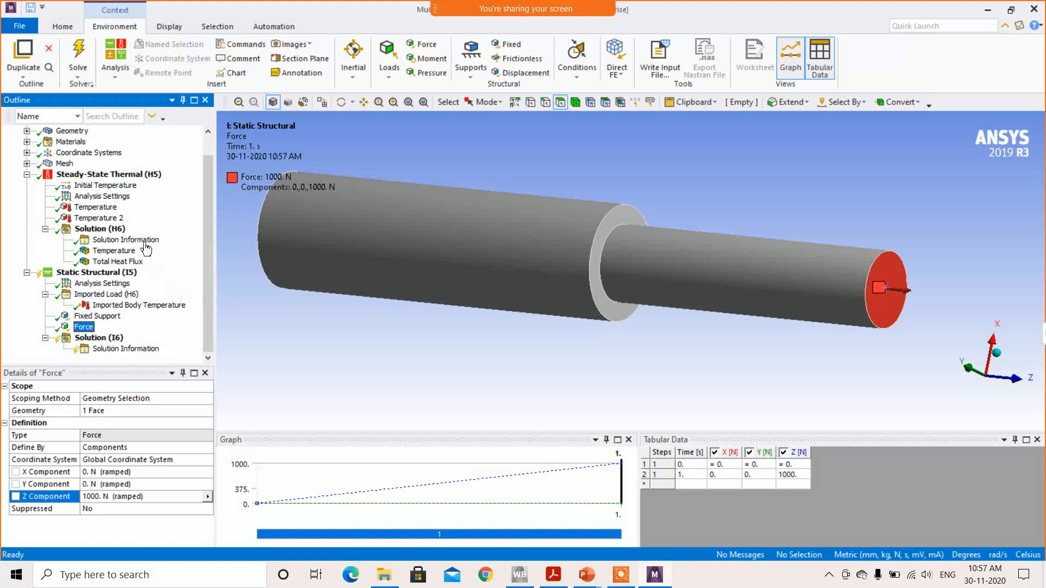
- Review the thermal solution, the imported body temperature, the force and the fixed support
{"action": "left_click", "coordinate": [103, 229]}
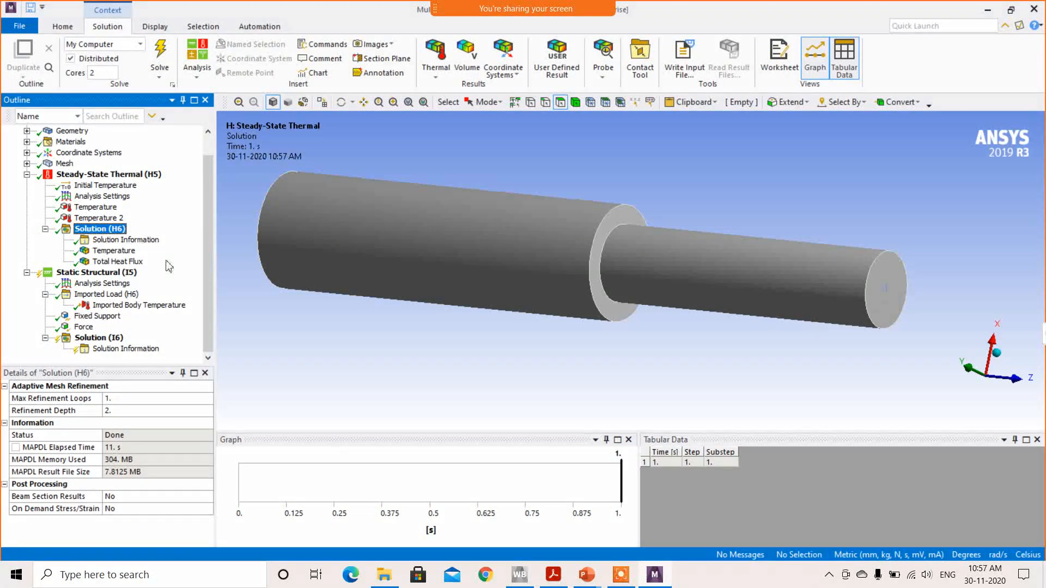
{"action": "left_click", "coordinate": [112, 306]}
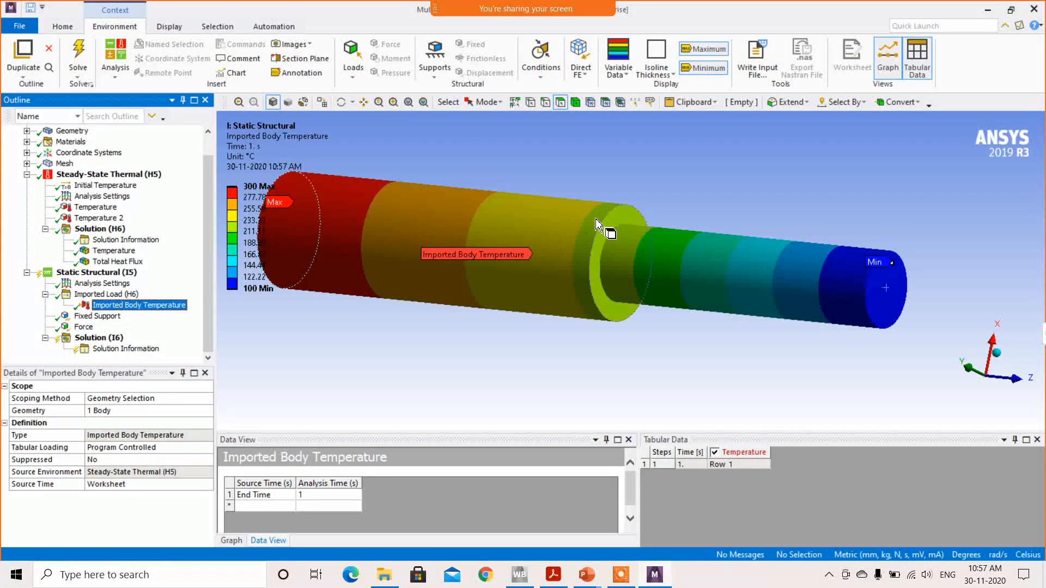
{"action": "left_click", "coordinate": [83, 327]}
{"action": "left_click", "coordinate": [90, 317]}
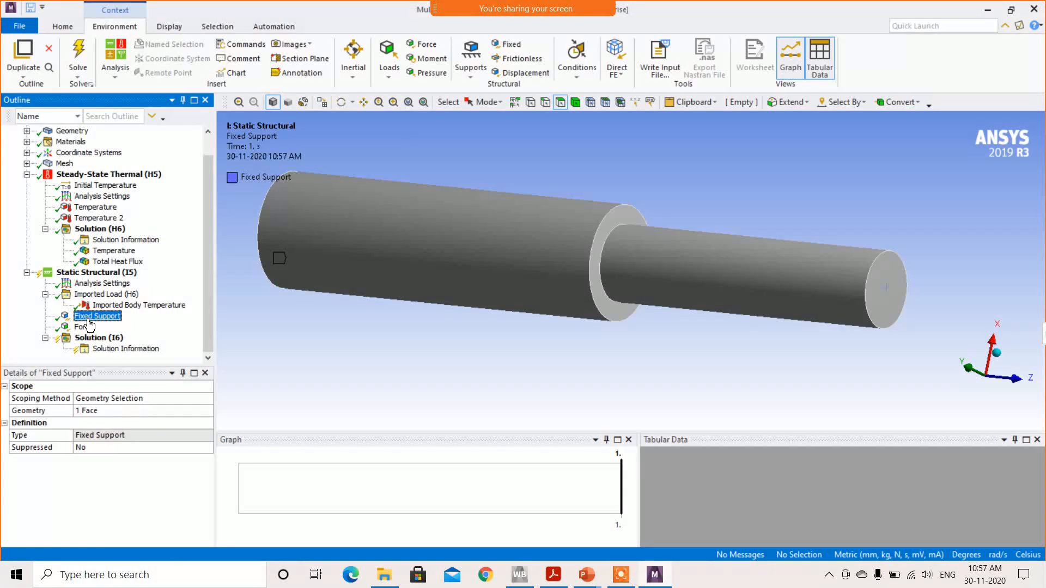
- Add Equivalent (von-Mises) Stress and Total Deformation results to the Static Structural solution and solve it
{"action": "left_click", "coordinate": [103, 338]}
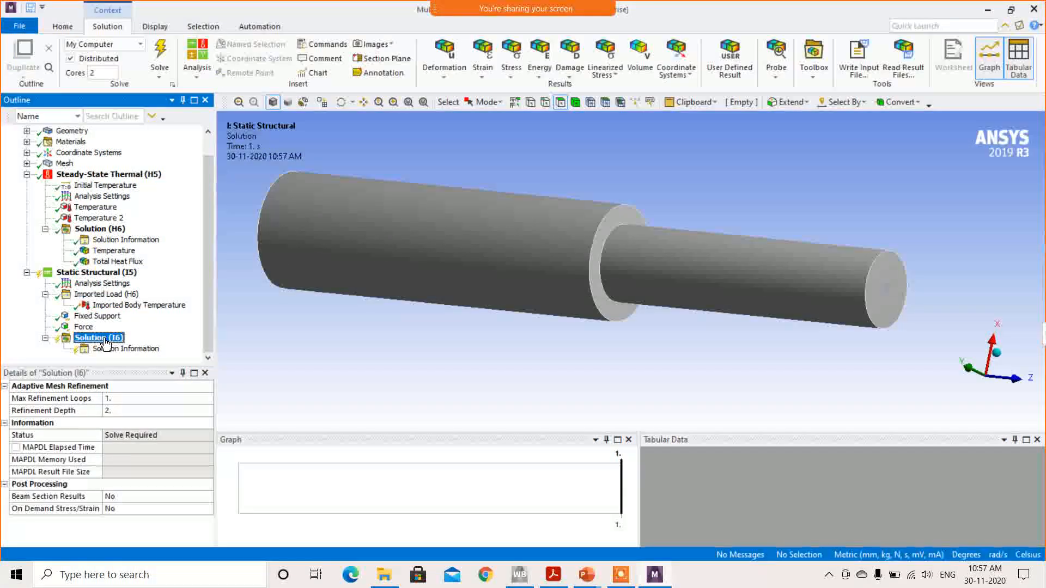
{"action": "left_click", "coordinate": [516, 82]}
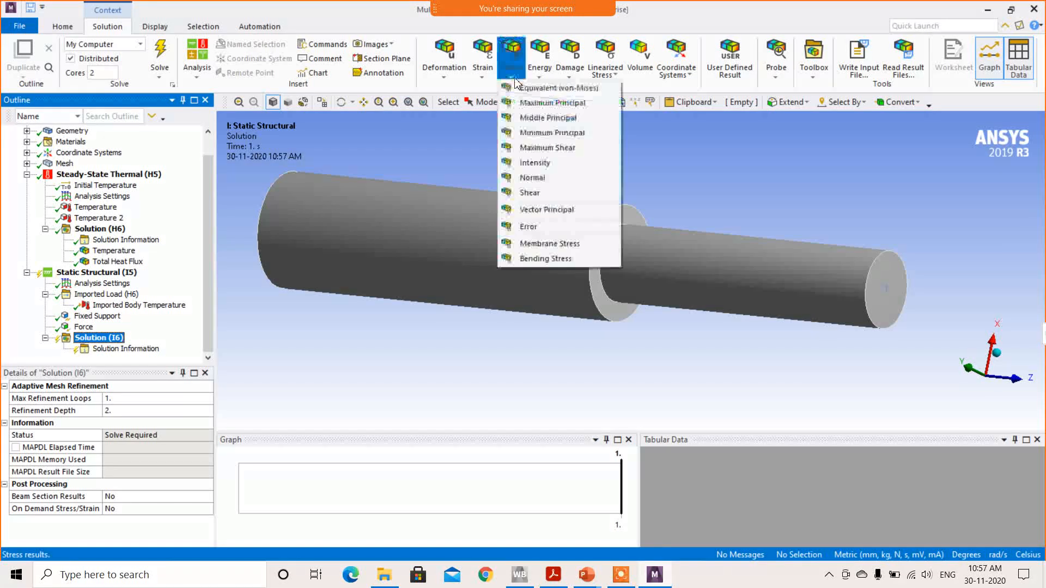
{"action": "left_click", "coordinate": [548, 90]}
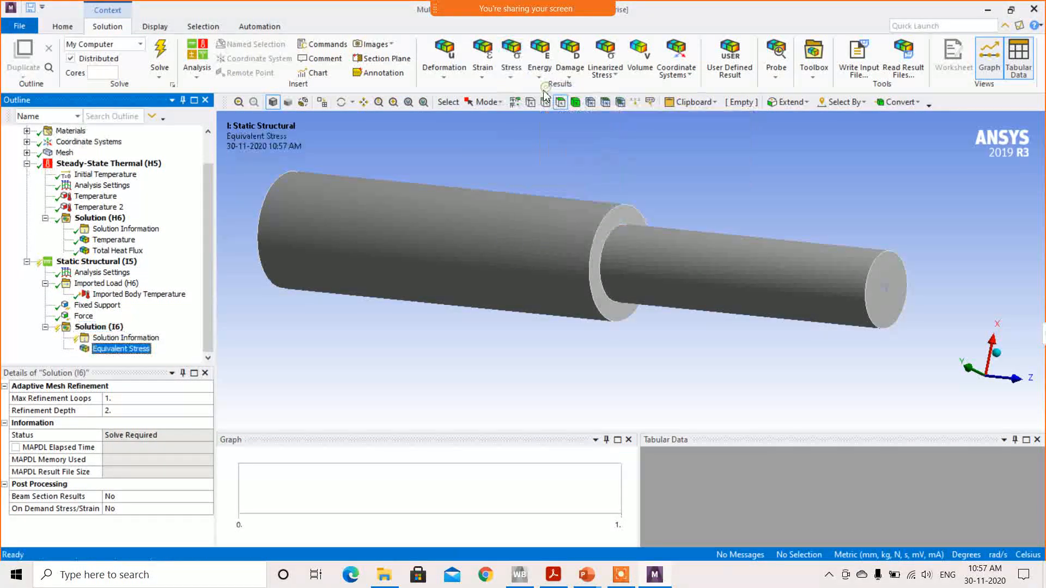
{"action": "left_click", "coordinate": [451, 77]}
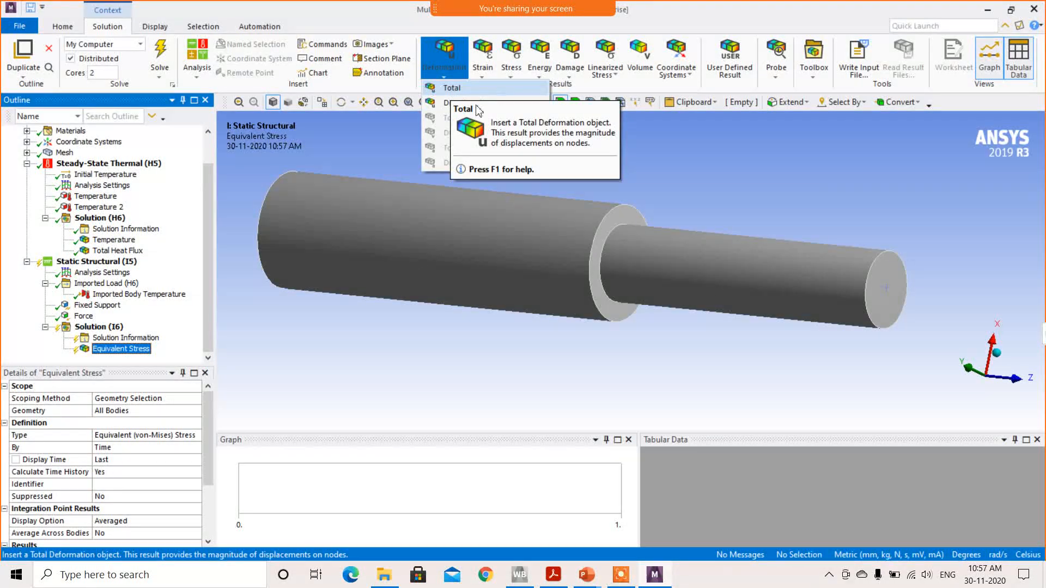
{"action": "left_click", "coordinate": [451, 88]}
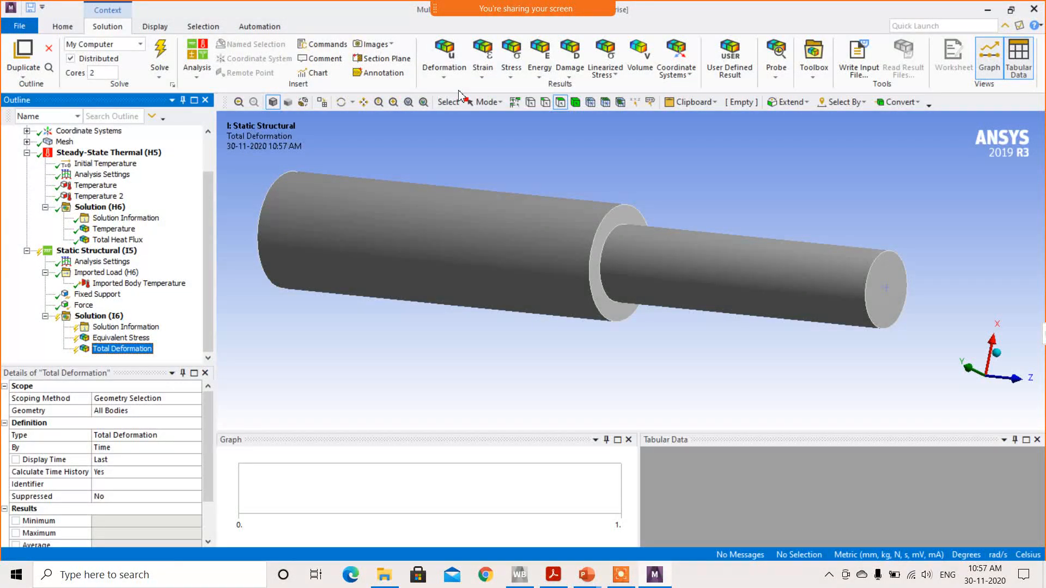
{"action": "left_click", "coordinate": [161, 55]}
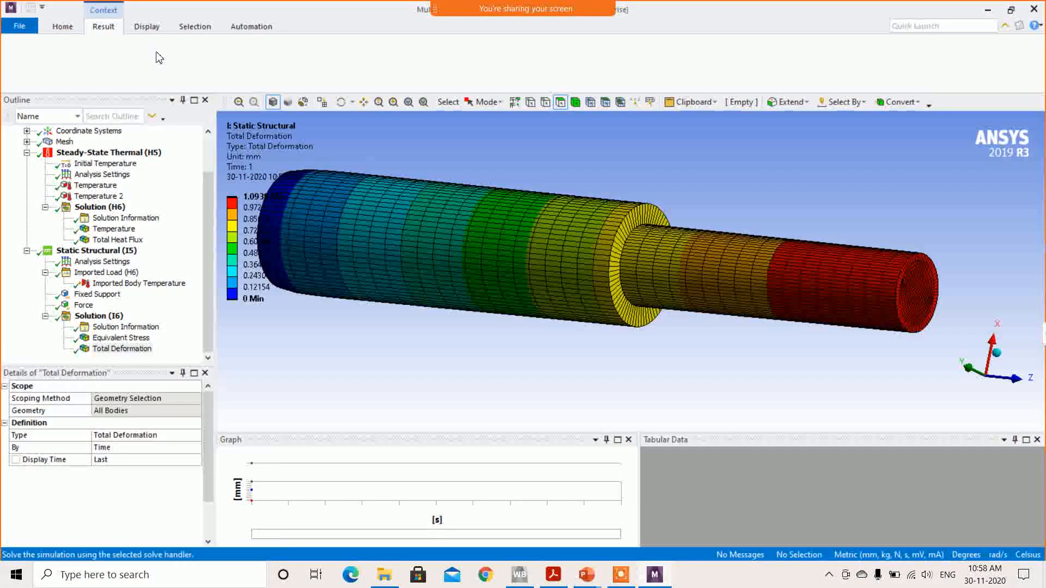
- Examine the Total Deformation contour of the stepped cylinder and play its animation, stopping it at the end
{"action": "left_click", "coordinate": [138, 352]}
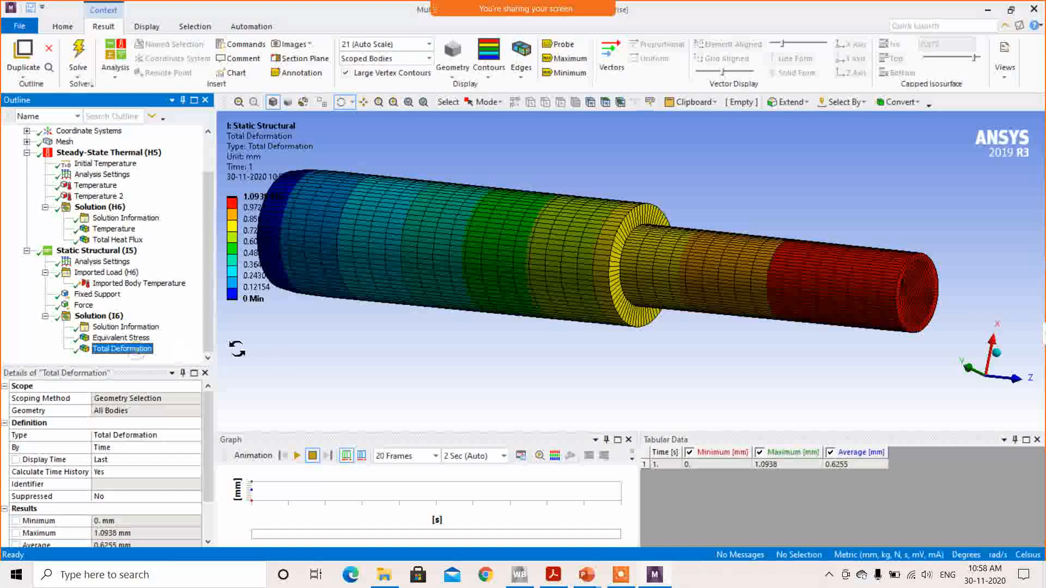
{"action": "left_click", "coordinate": [297, 456]}
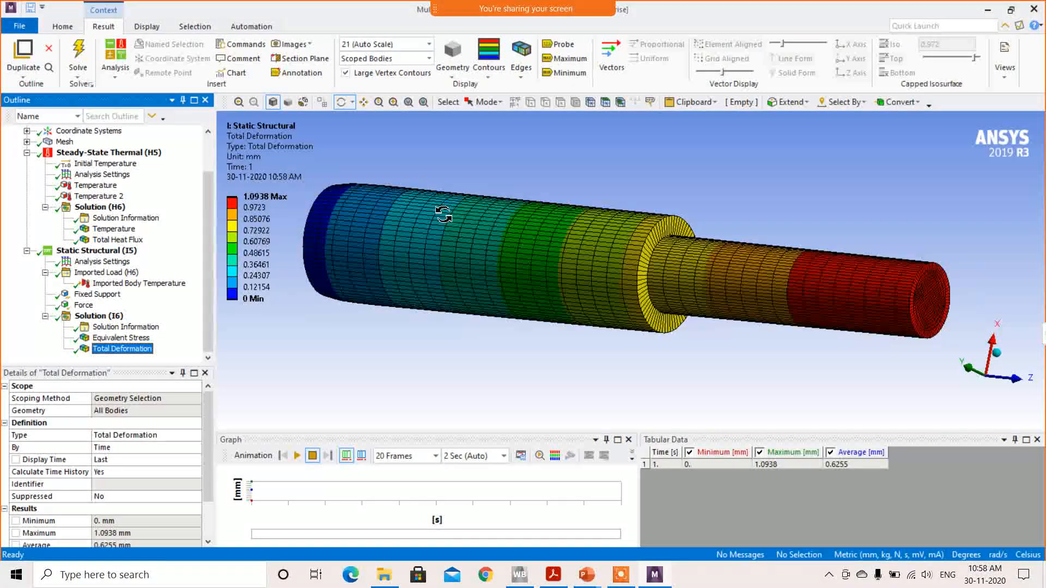
{"action": "left_click", "coordinate": [298, 457]}
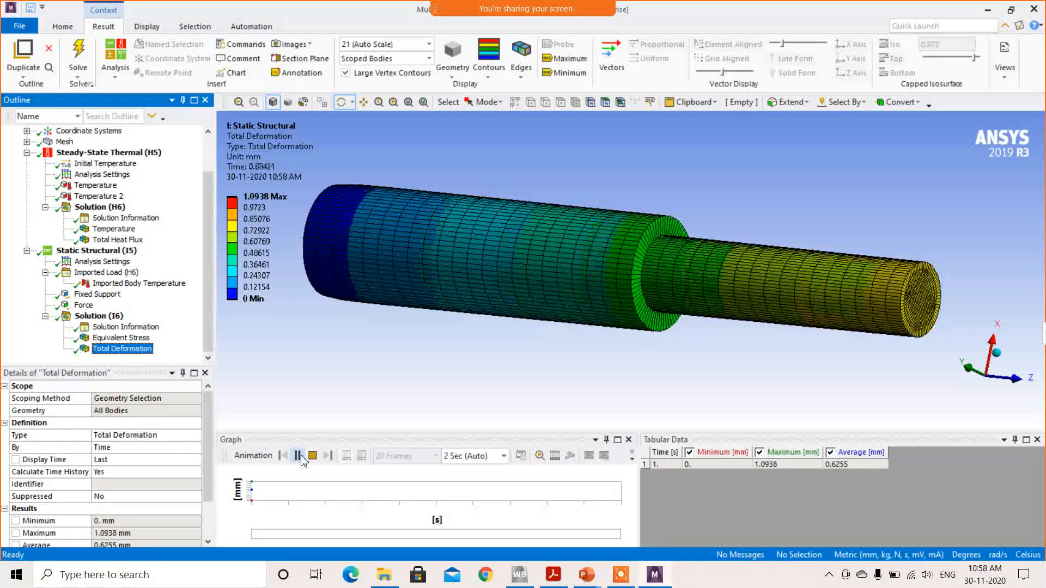
{"action": "left_click", "coordinate": [313, 456]}
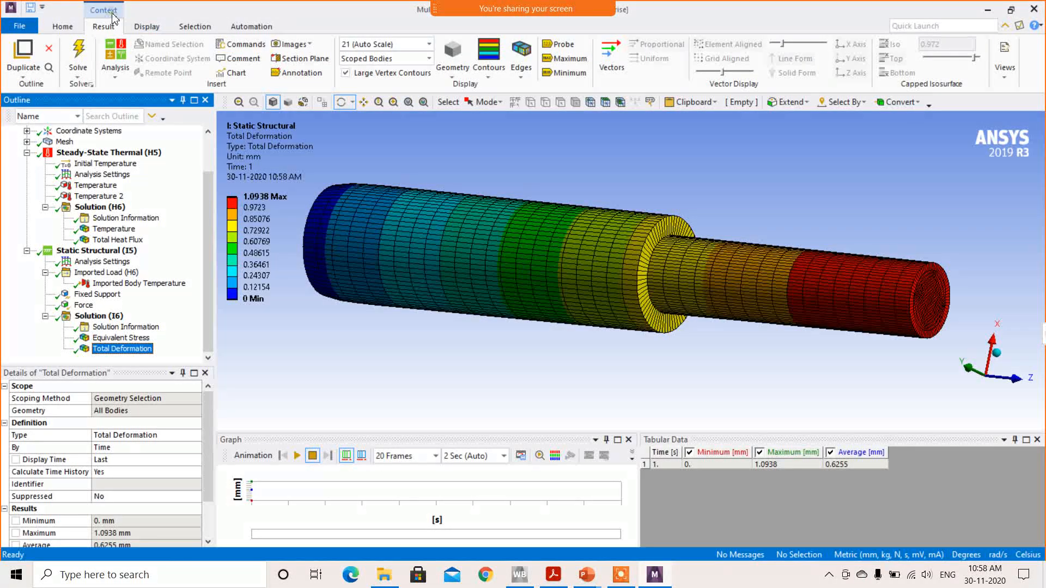
{"action": "left_click", "coordinate": [60, 28]}
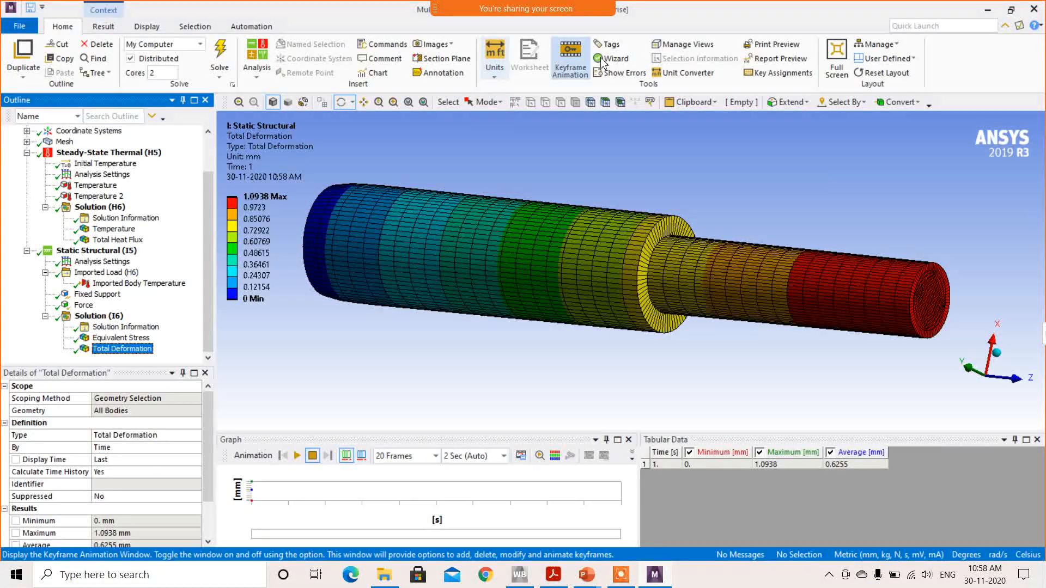
{"action": "left_click", "coordinate": [109, 28]}
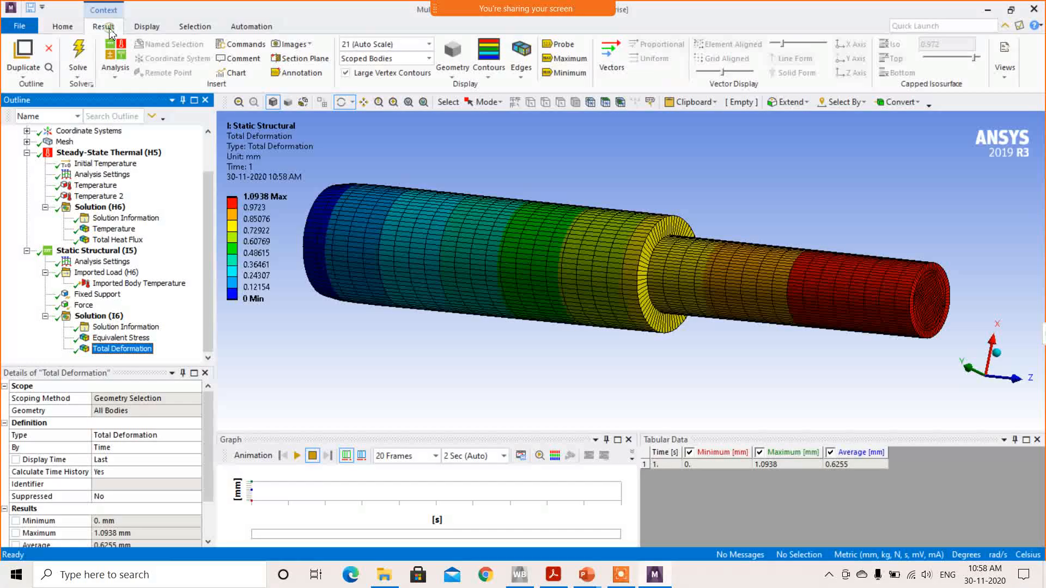
- Hide the mesh edges on the Total Deformation contour with the No WireFrame display and replay the deformation animation
{"action": "left_click", "coordinate": [520, 74]}
{"action": "left_click", "coordinate": [526, 88]}
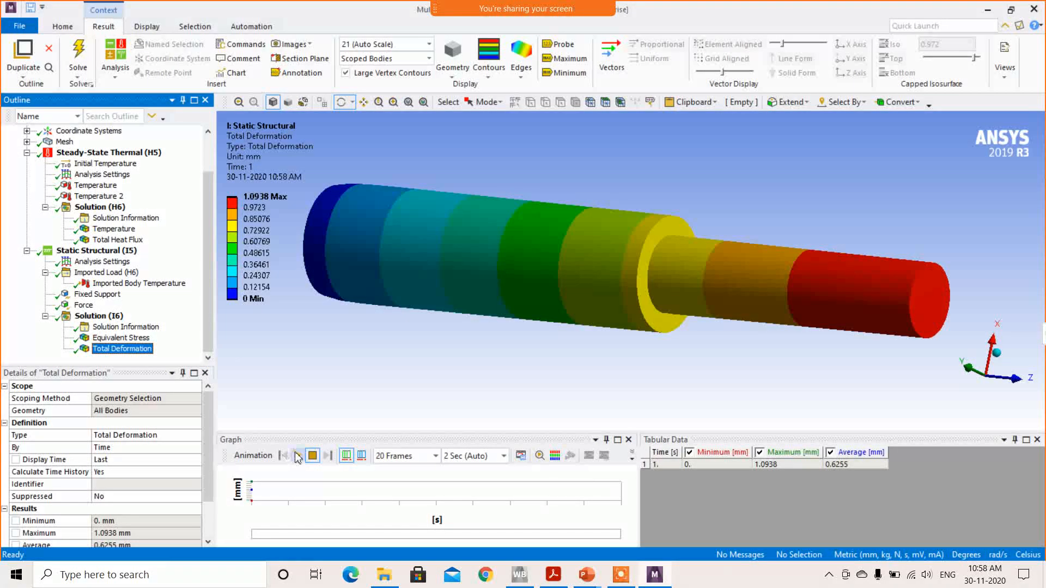
{"action": "left_click", "coordinate": [298, 456]}
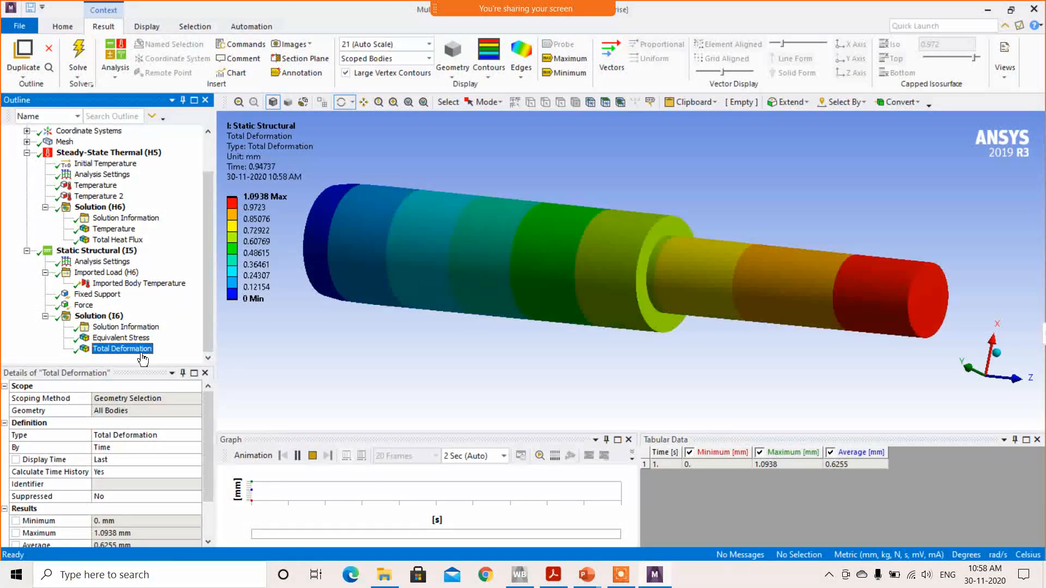
- Examine the Equivalent Stress contour from the larger-diameter end and play its animation, stopping it at the end
{"action": "left_click", "coordinate": [121, 338]}
{"action": "left_click_drag", "start_coordinate": [376, 341], "coordinate": [627, 324]}
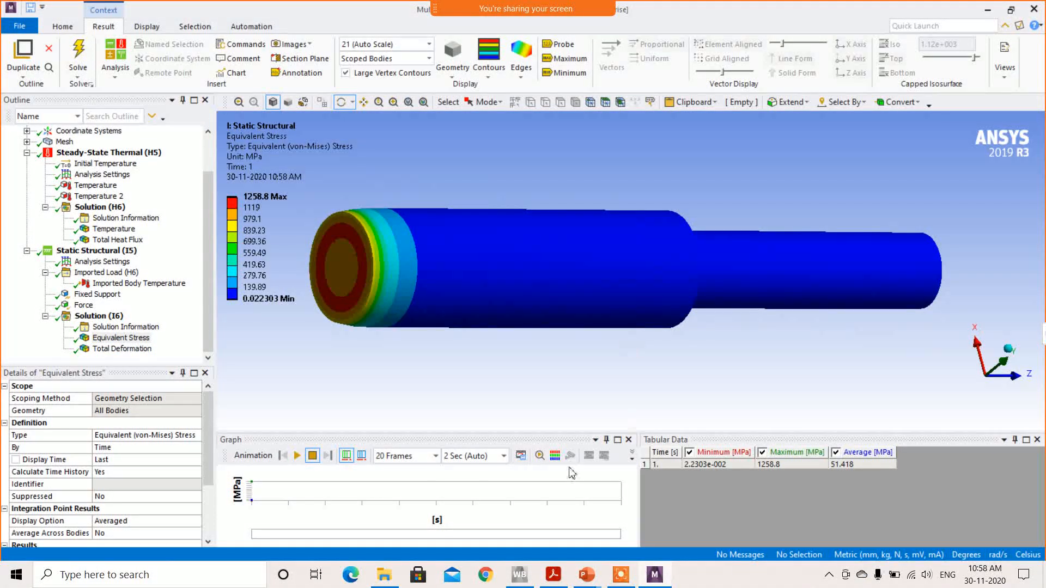
{"action": "left_click", "coordinate": [297, 457]}
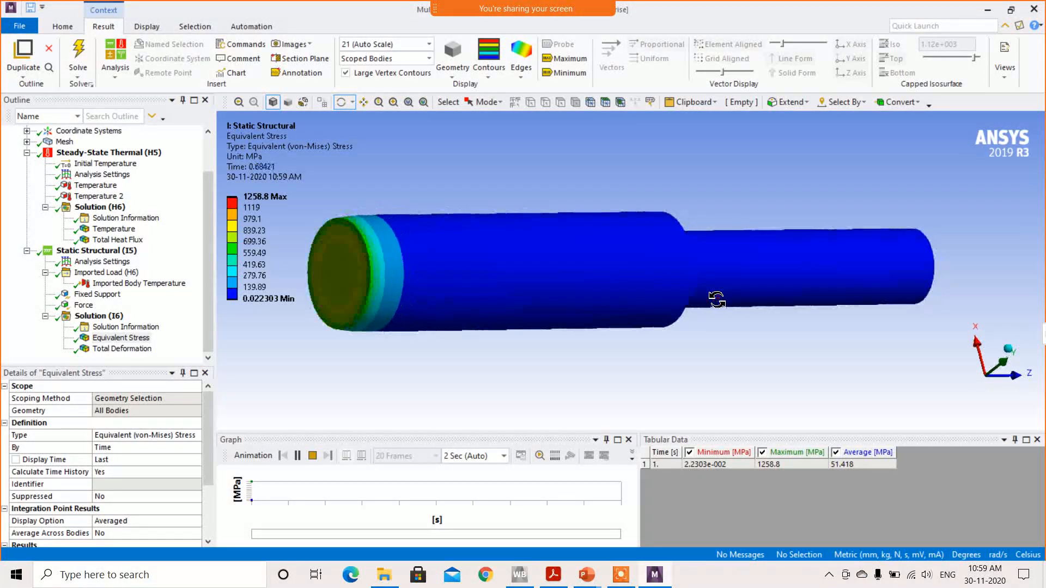
{"action": "left_click", "coordinate": [312, 460]}
- Probe the equivalent stress at seven points across the larger-diameter end face in the Back view, covering the core, middle ring and outer rings
{"action": "left_click_drag", "start_coordinate": [362, 374], "coordinate": [463, 321]}
{"action": "right_click", "coordinate": [463, 321]}
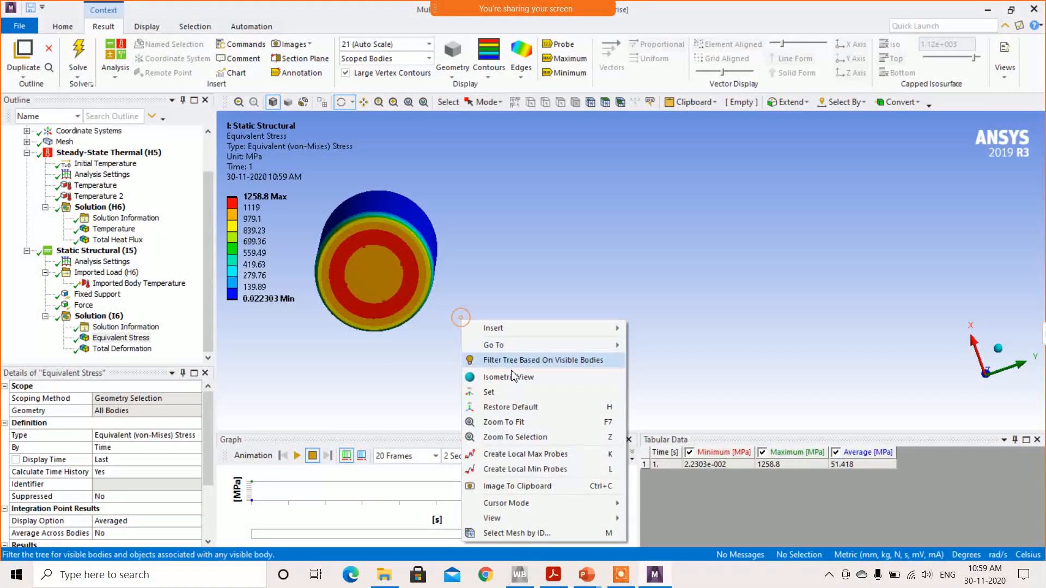
{"action": "mouse_move", "coordinate": [532, 520]}
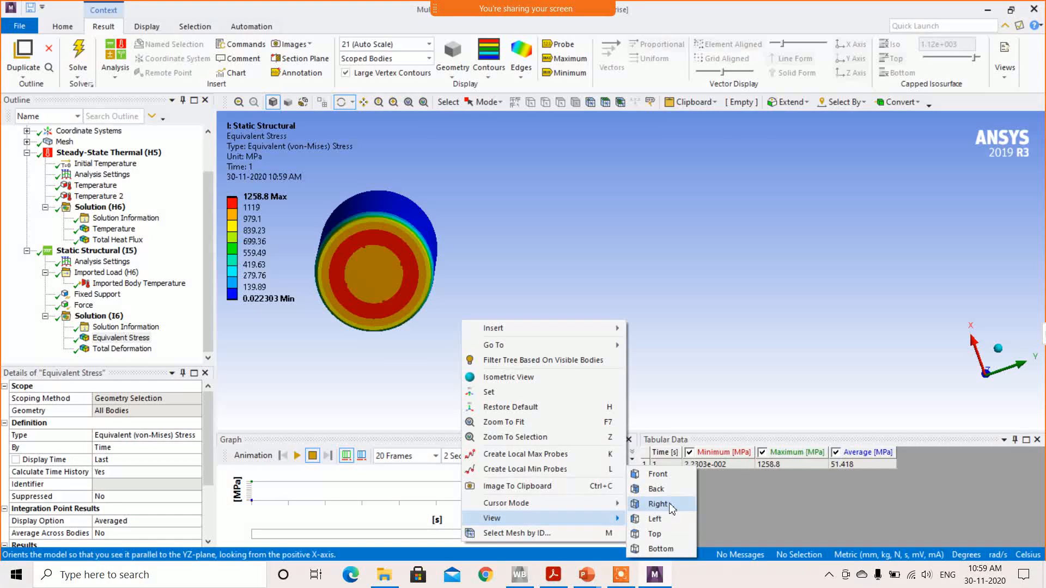
{"action": "left_click", "coordinate": [651, 489]}
{"action": "scroll", "coordinate": [542, 327], "scroll_direction": "up", "scroll_amount": 7}
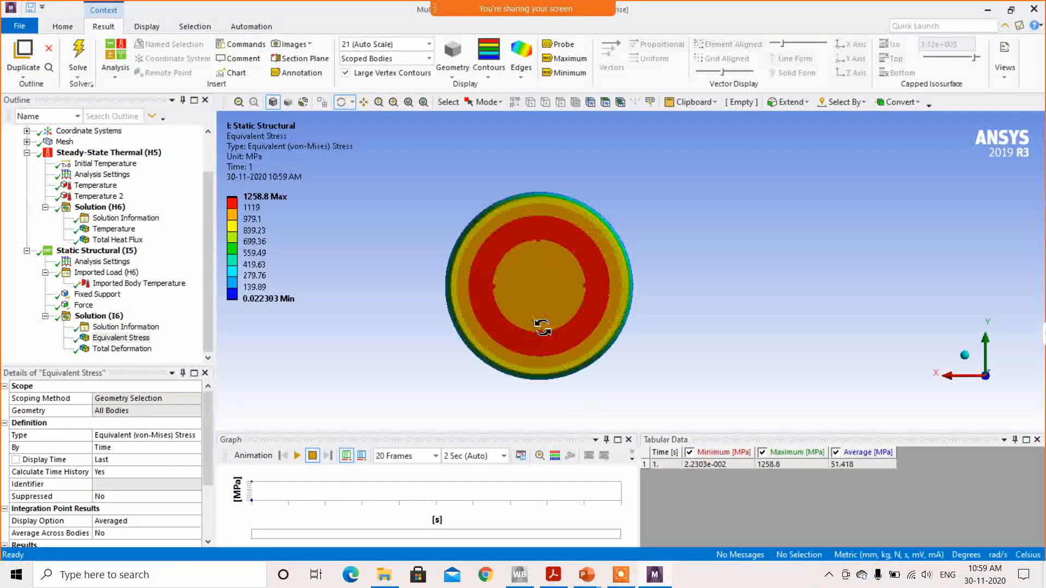
{"action": "scroll", "coordinate": [543, 327], "scroll_direction": "down", "scroll_amount": 2}
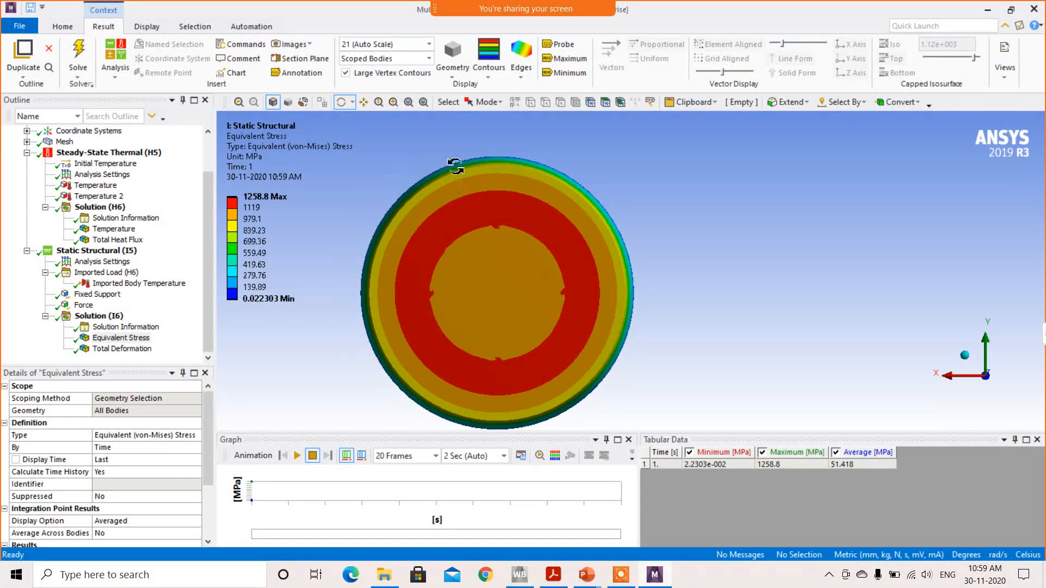
{"action": "left_click", "coordinate": [424, 104]}
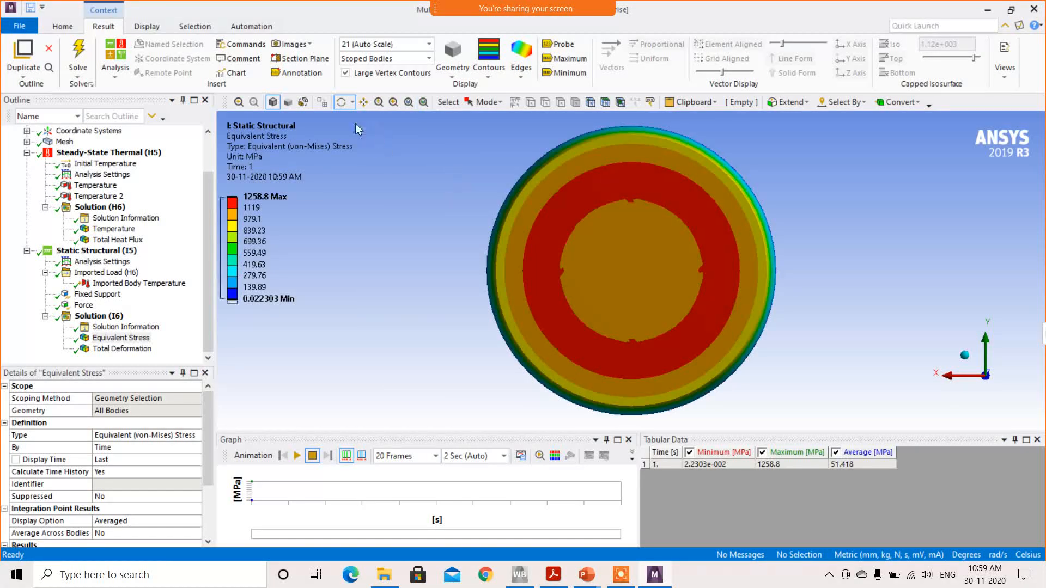
{"action": "left_click", "coordinate": [558, 44]}
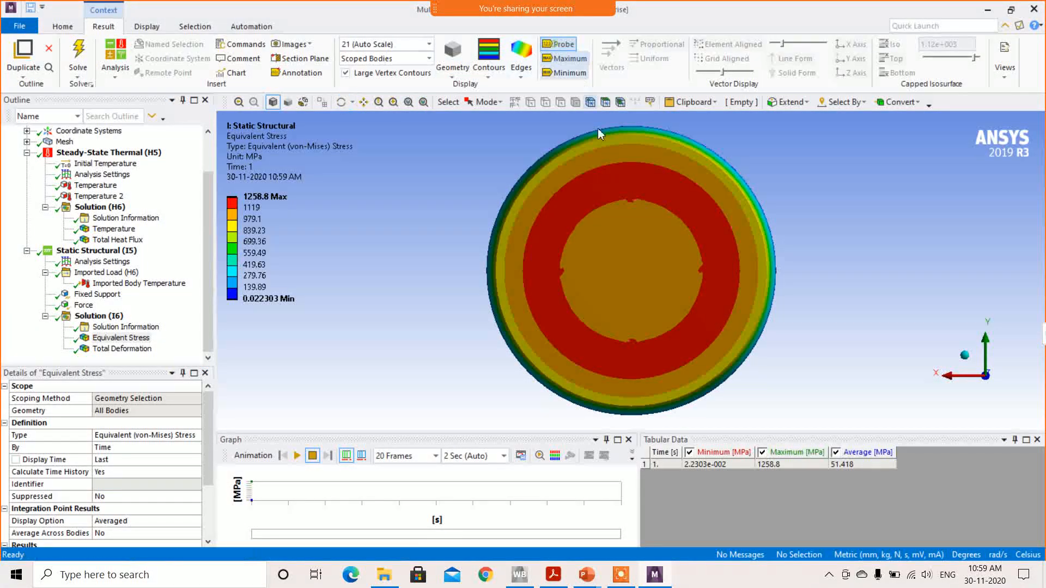
{"action": "left_click", "coordinate": [619, 189]}
{"action": "left_click", "coordinate": [627, 249]}
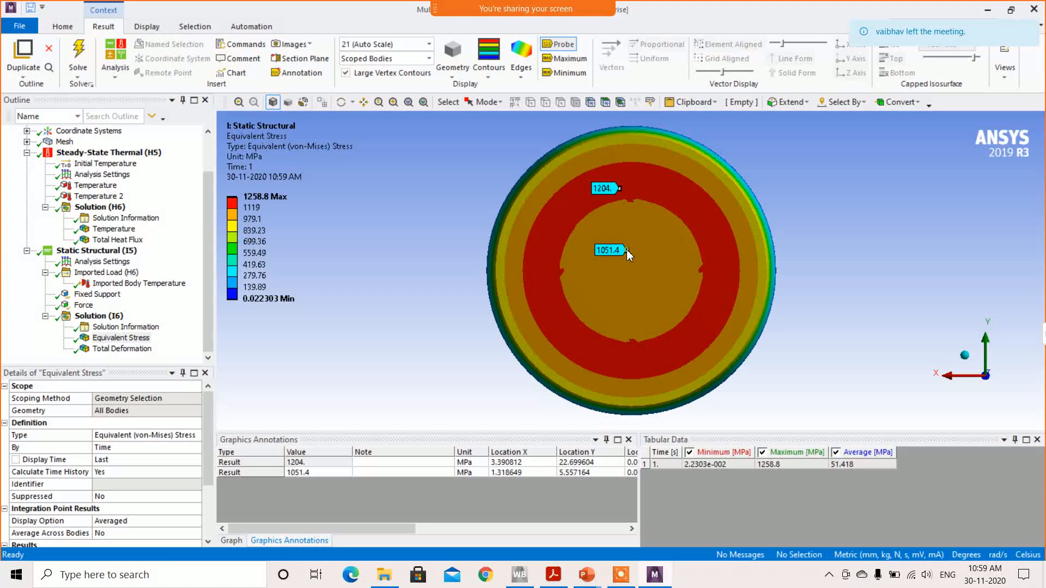
{"action": "left_click", "coordinate": [625, 285]}
{"action": "left_click", "coordinate": [599, 352]}
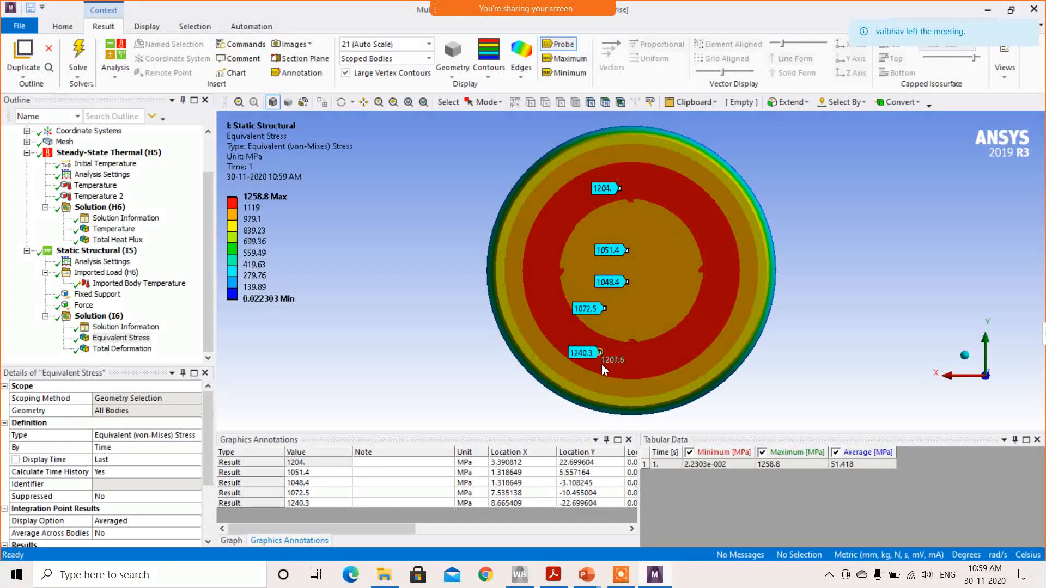
{"action": "left_click", "coordinate": [606, 388]}
{"action": "left_click", "coordinate": [611, 402]}
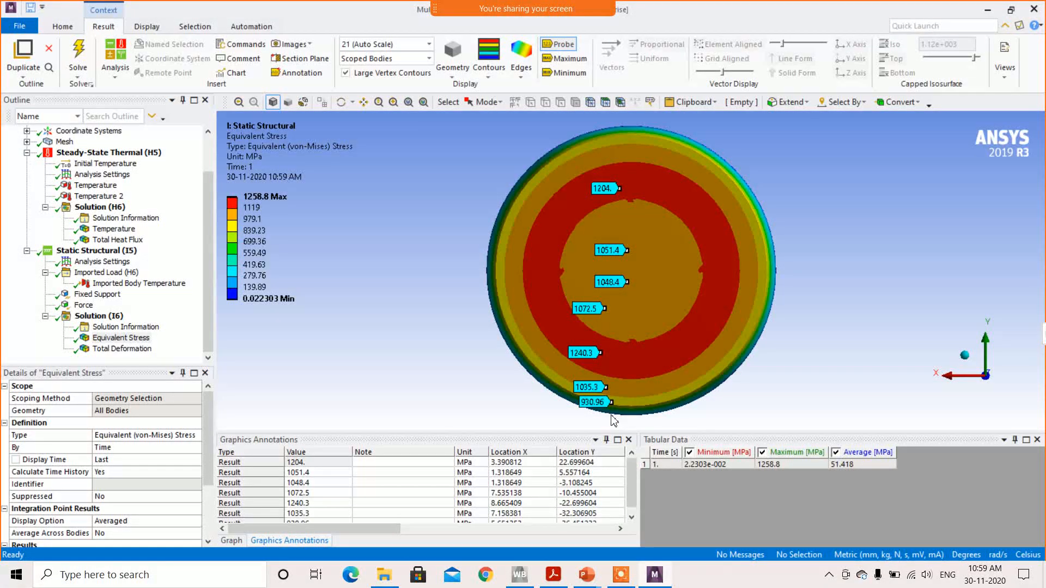
- Probe the equivalent stress on the outer cylindrical surface of the larger-diameter section and review the whole stepped cylinder with its stress labels
{"action": "middle_click_drag", "start_coordinate": [674, 297], "coordinate": [602, 310]}
{"action": "left_click", "coordinate": [921, 184]}
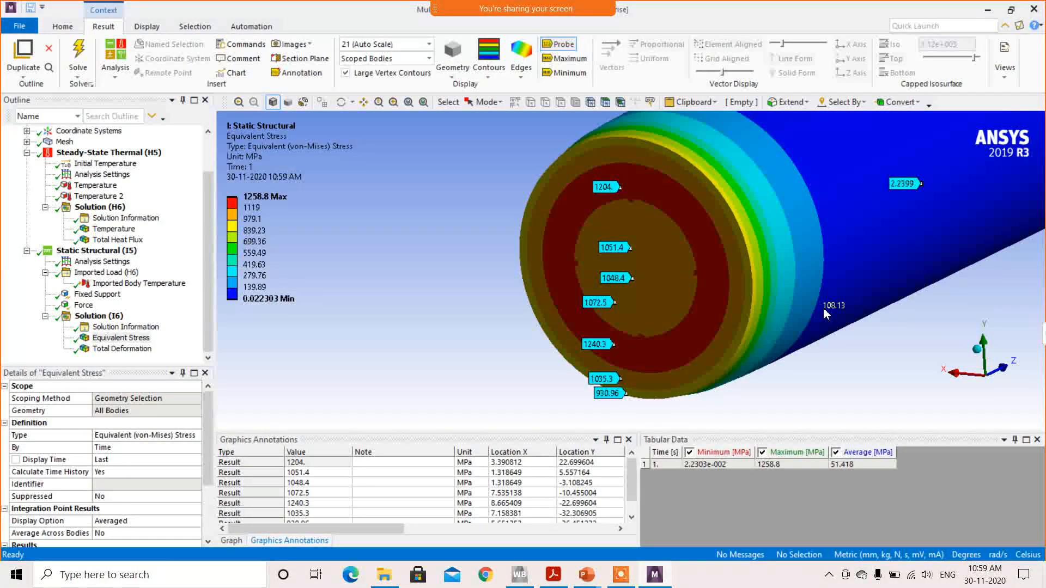
{"action": "scroll", "coordinate": [824, 311], "scroll_direction": "down", "scroll_amount": 6}
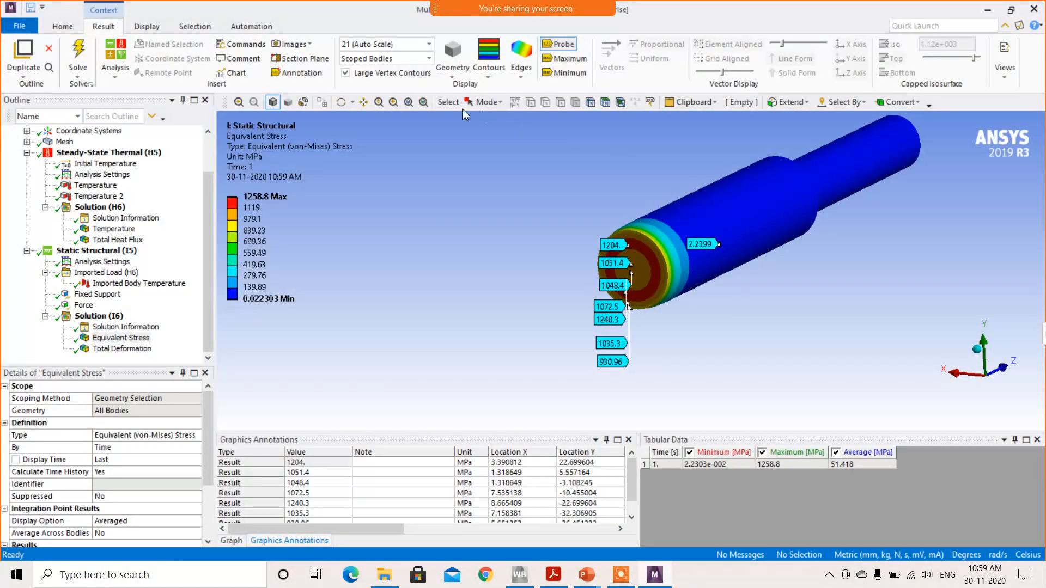
{"action": "left_click", "coordinate": [412, 102]}
{"action": "middle_click_drag", "start_coordinate": [537, 321], "coordinate": [502, 326]}
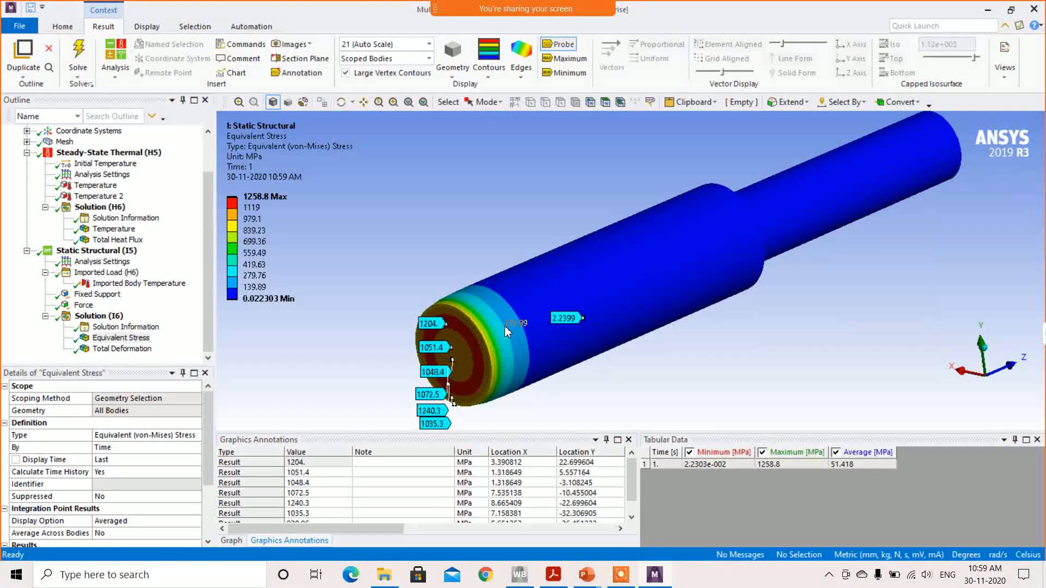